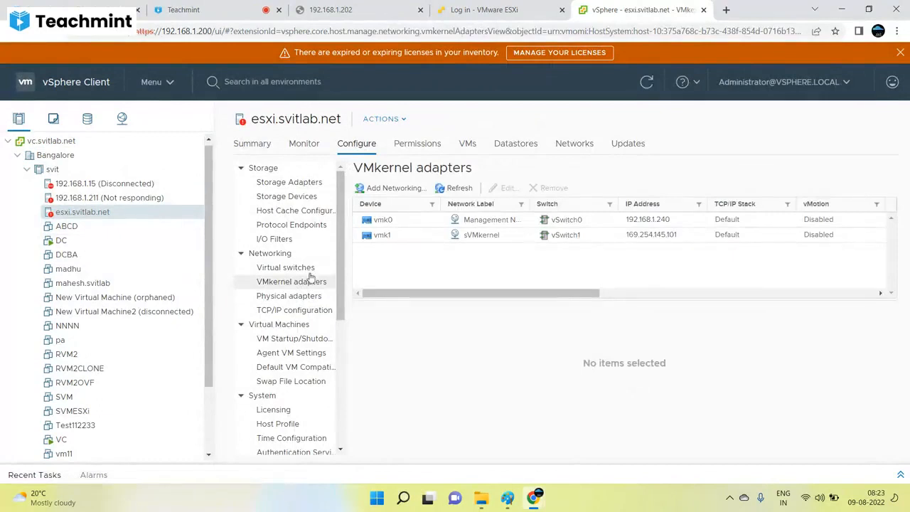
Step: Enable the vMotion service on the vmk0 Management Network adapter of esxi.svitlab.net and accept the iSCSI warning
left_click(490, 220)
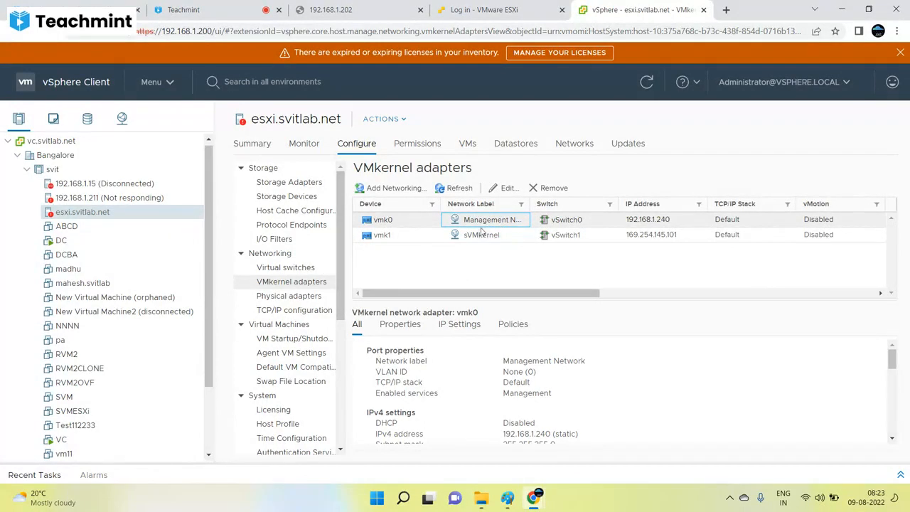
left_click(504, 188)
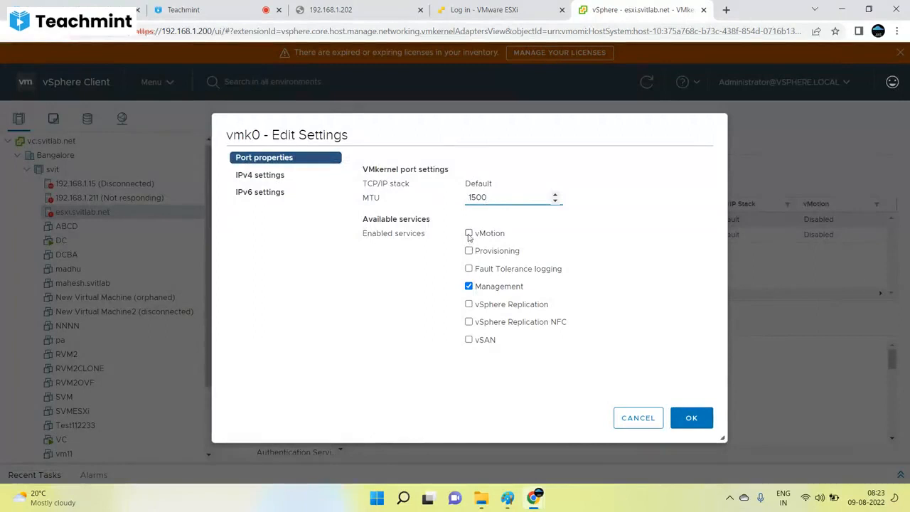
left_click(469, 235)
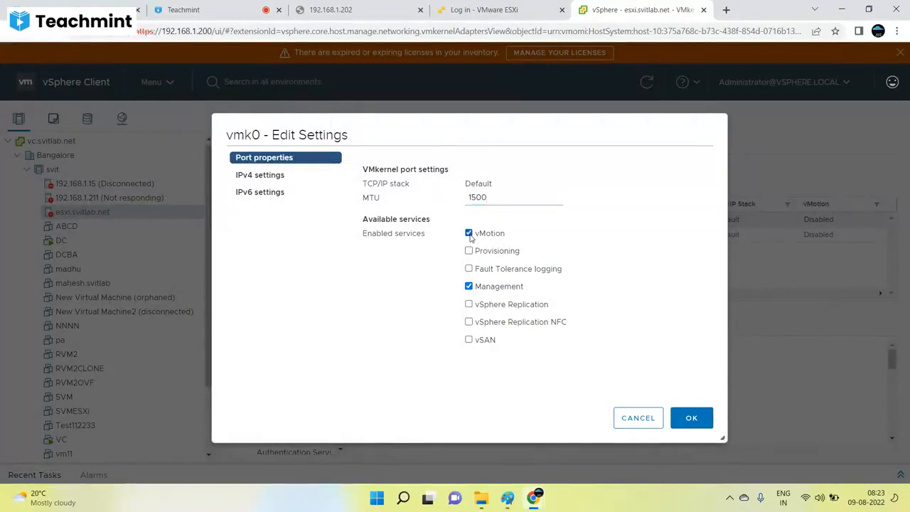
left_click(690, 417)
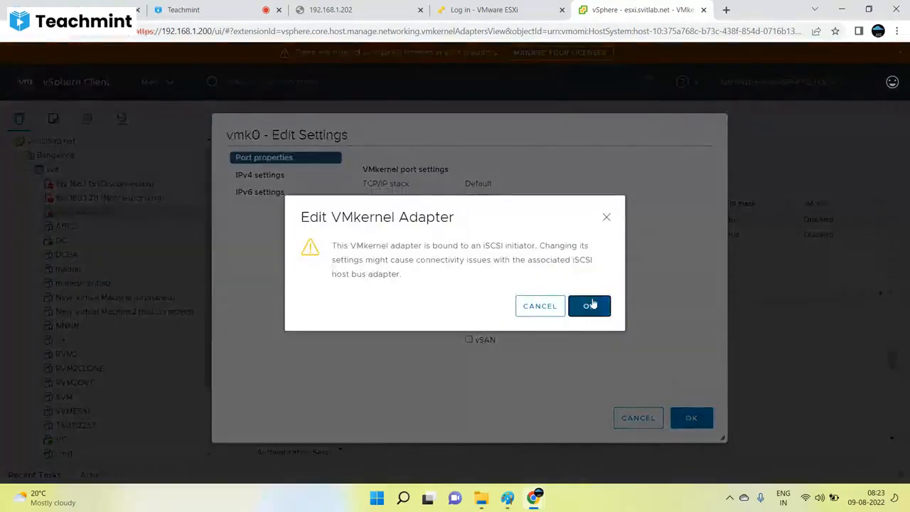
left_click(589, 306)
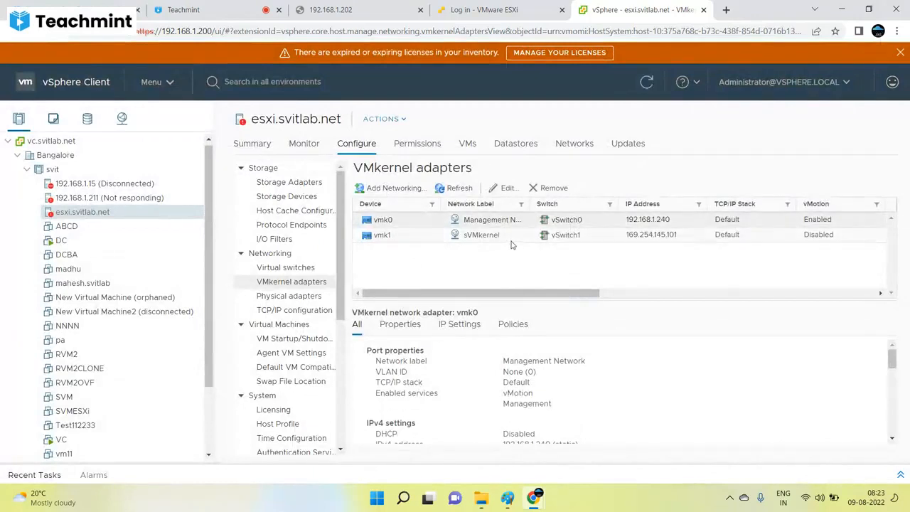
Step: Examine the available services of the vmk1 sVMkernel adapter and close its settings without changes
left_click(483, 234)
left_click(506, 188)
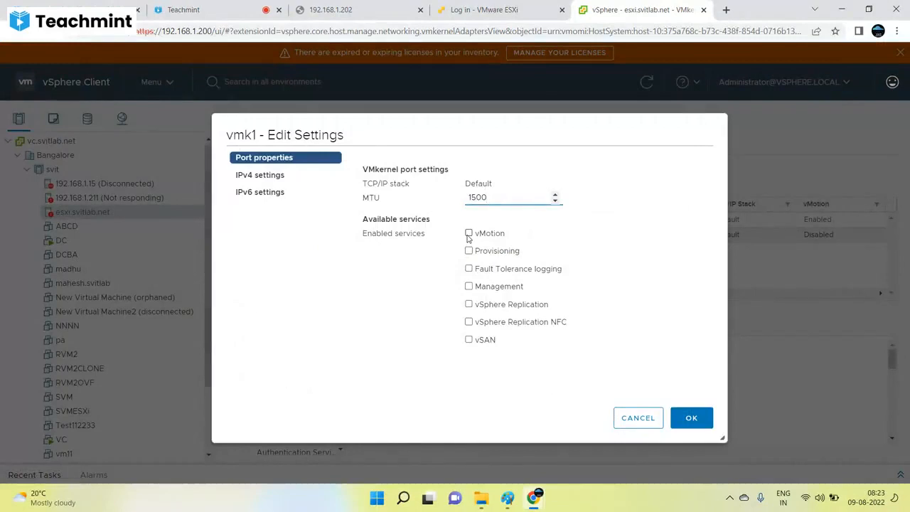
left_click(642, 419)
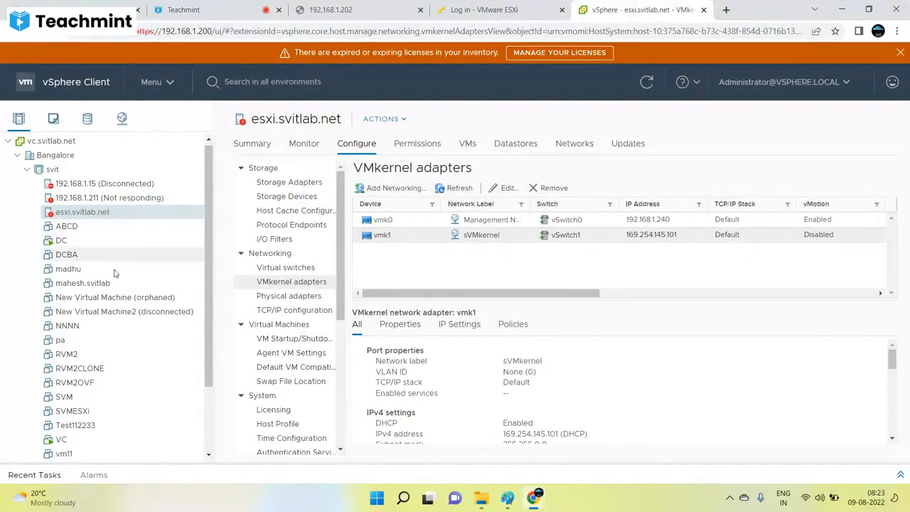
Step: Power on the SVMESXi and Zenesxi virtual machines
scroll(118, 320, "down", 3)
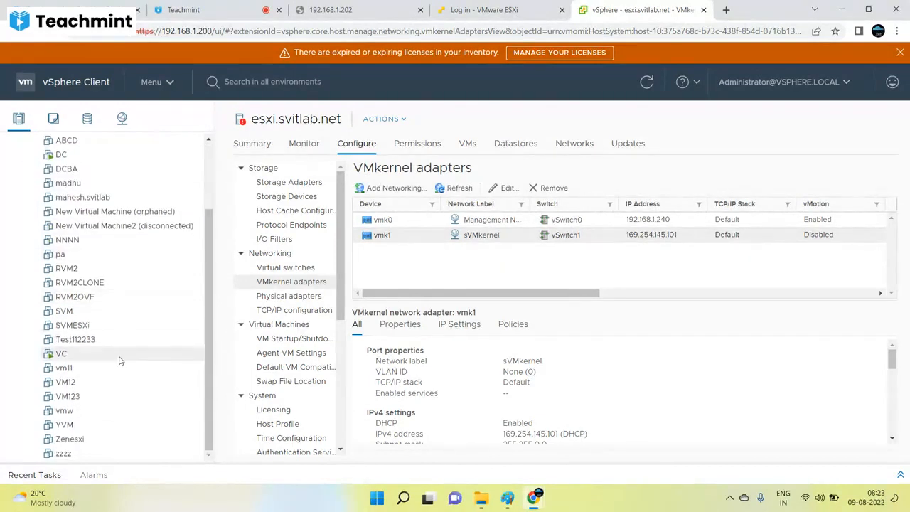
left_click(95, 327)
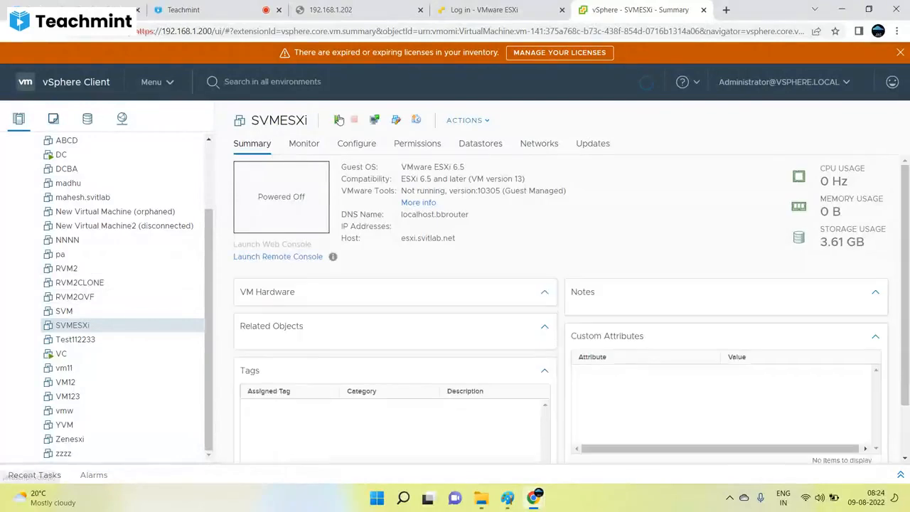
left_click(74, 351)
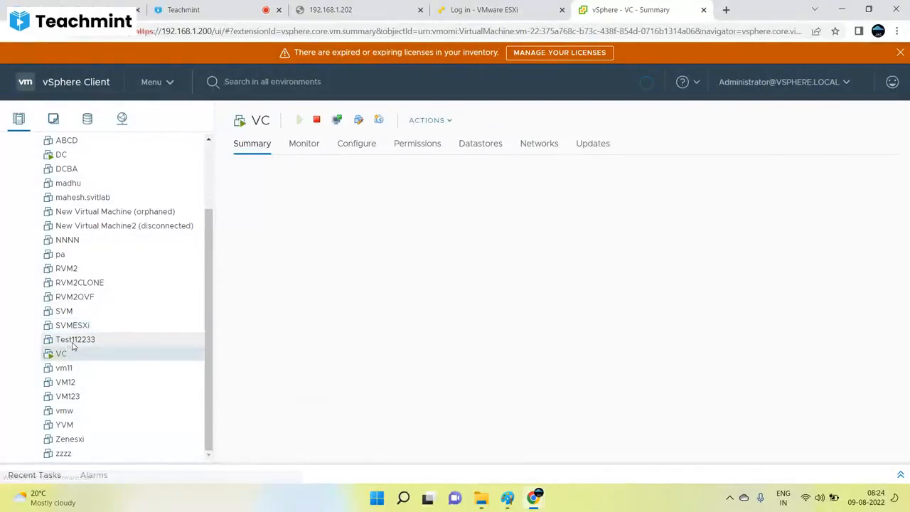
left_click(75, 341)
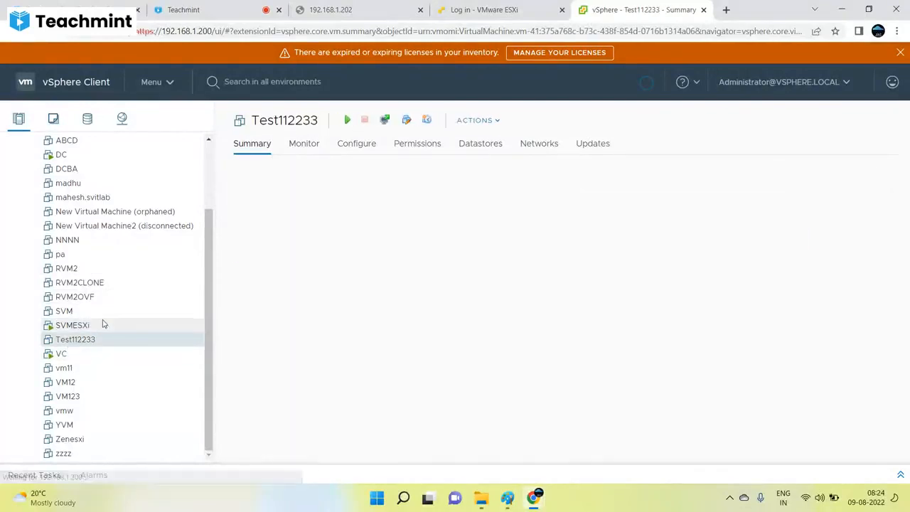
left_click(67, 311)
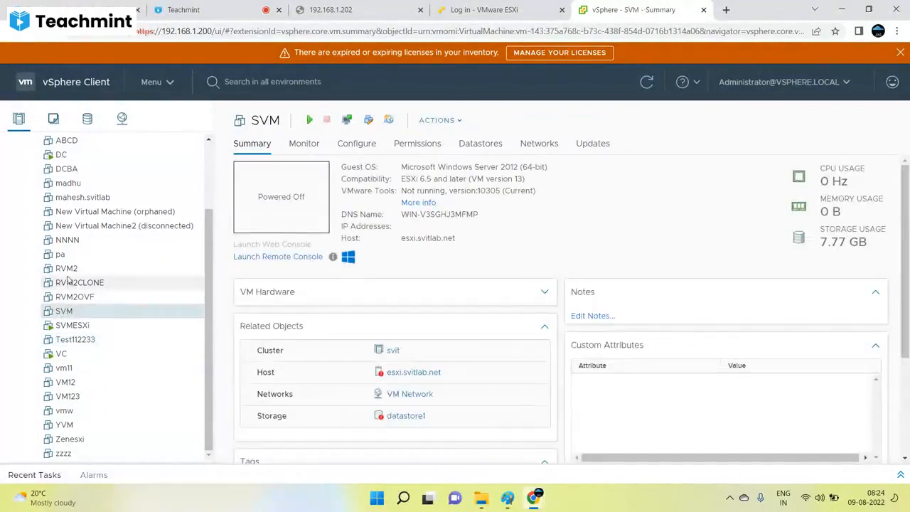
left_click(74, 440)
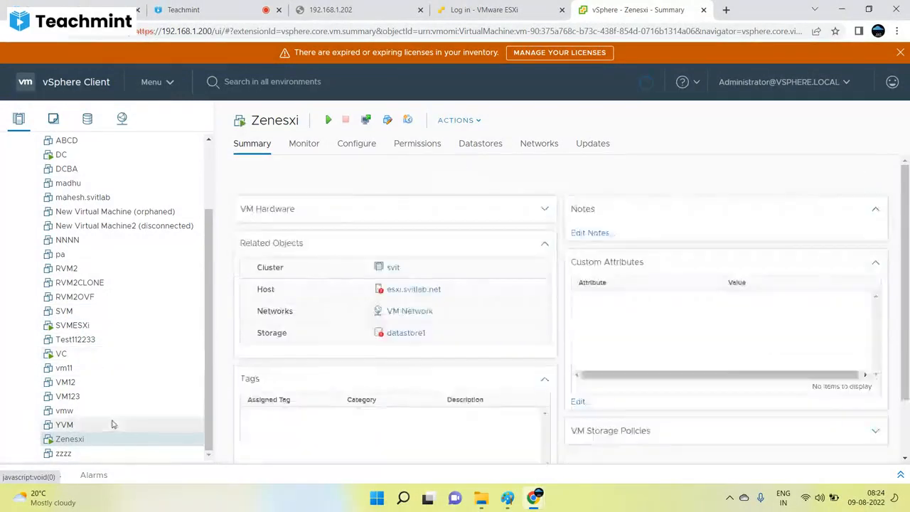
Step: Switch to Paint to review the vMotion prerequisites and return to the vSphere Client inventory
left_click(509, 502)
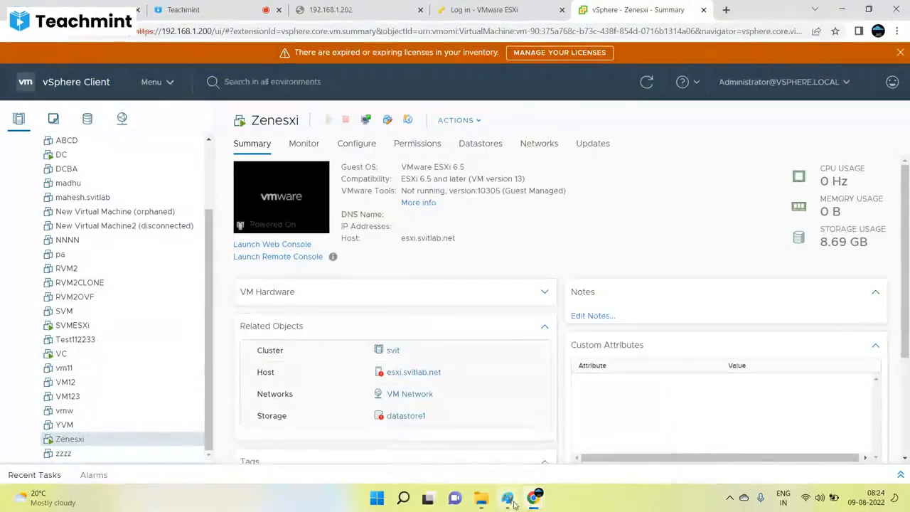
scroll(117, 272, "up", 2)
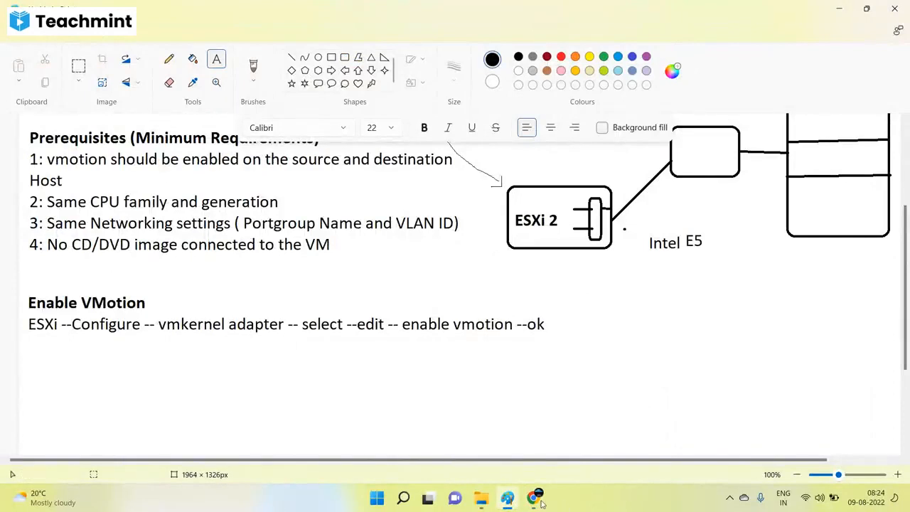
left_click(530, 445)
scroll(75, 206, "up", 3)
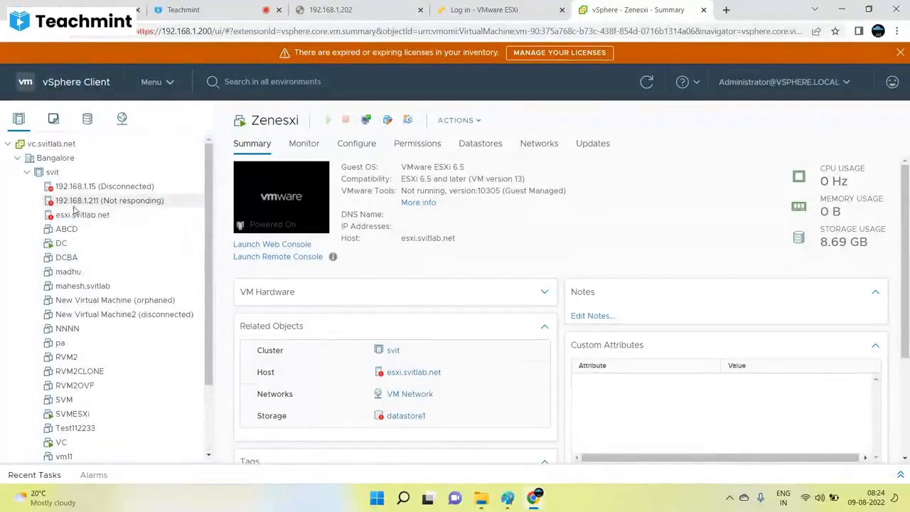
Step: Compare the processor types in the summaries of hosts esxi.svitlab.net and 192.168.1.211
left_click(77, 214)
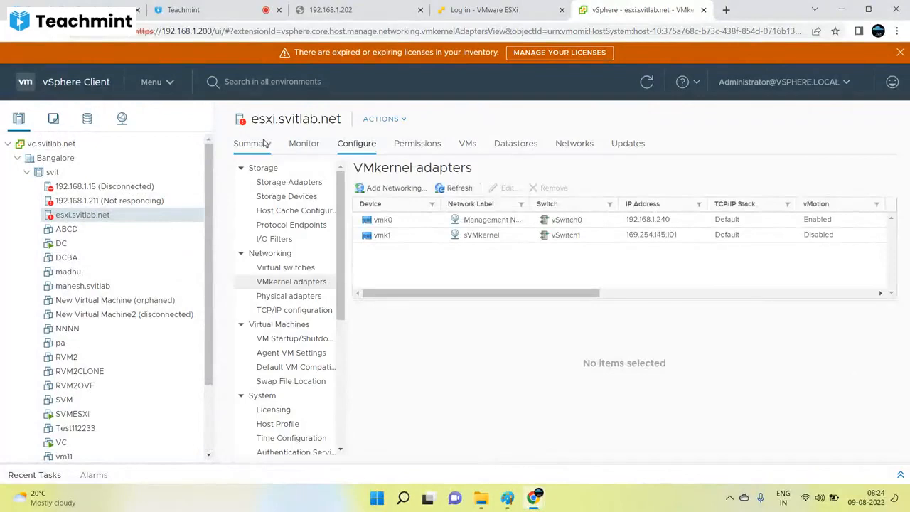
left_click(252, 143)
left_click_drag(491, 190, 392, 190)
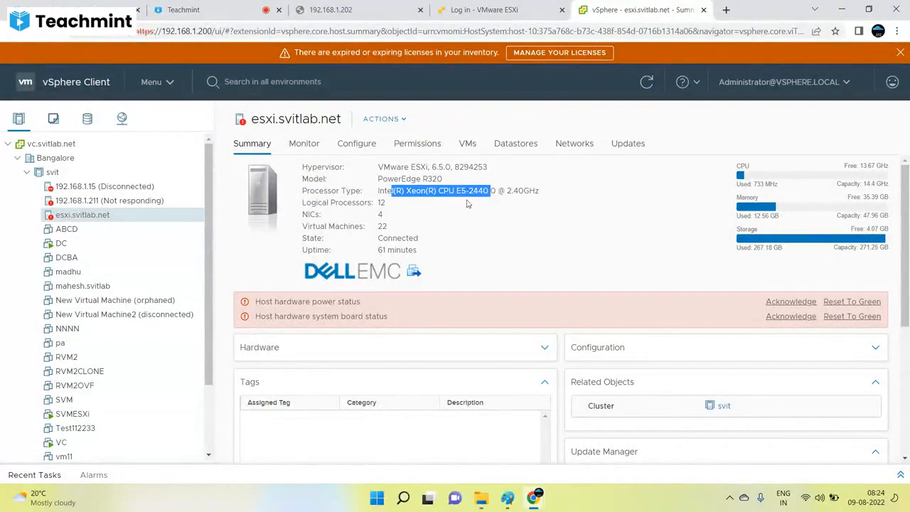
left_click(110, 200)
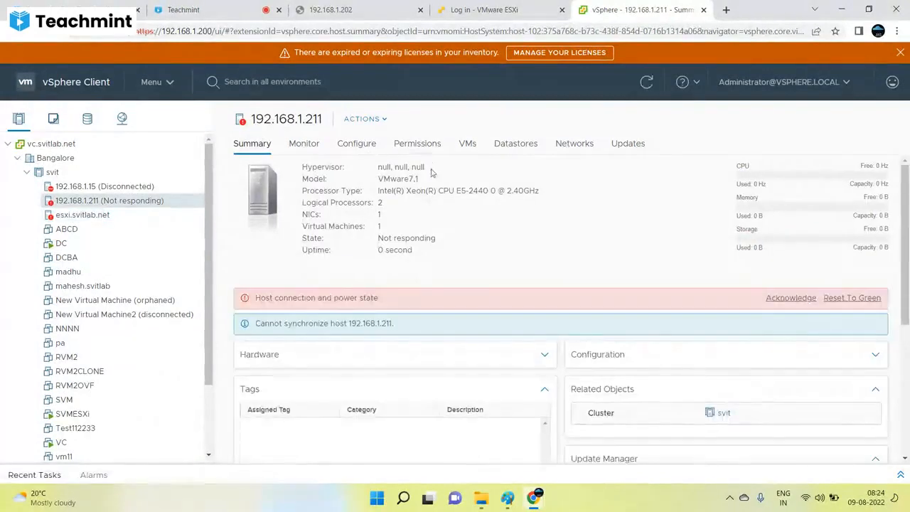
left_click_drag(482, 189, 379, 193)
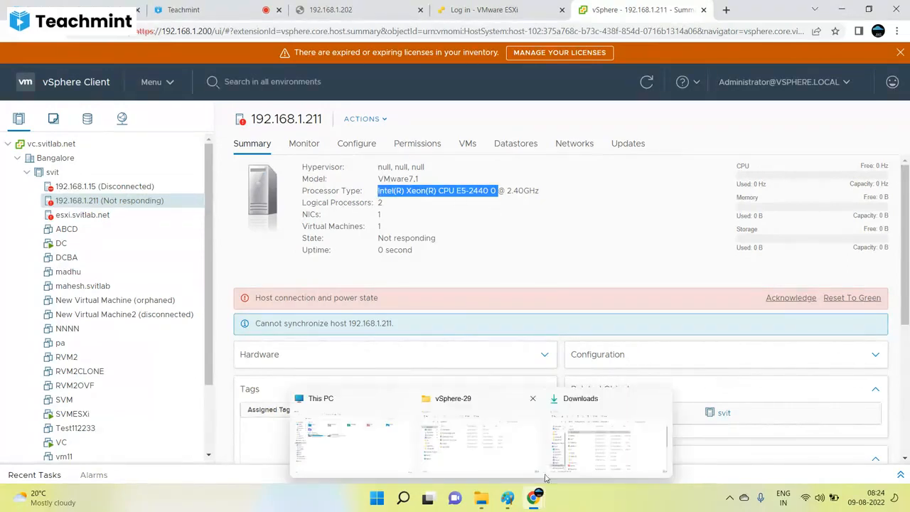
Step: Recheck the networking prerequisite in the Paint notes and view the networks of the DC virtual machine in the vSphere Client
left_click(507, 497)
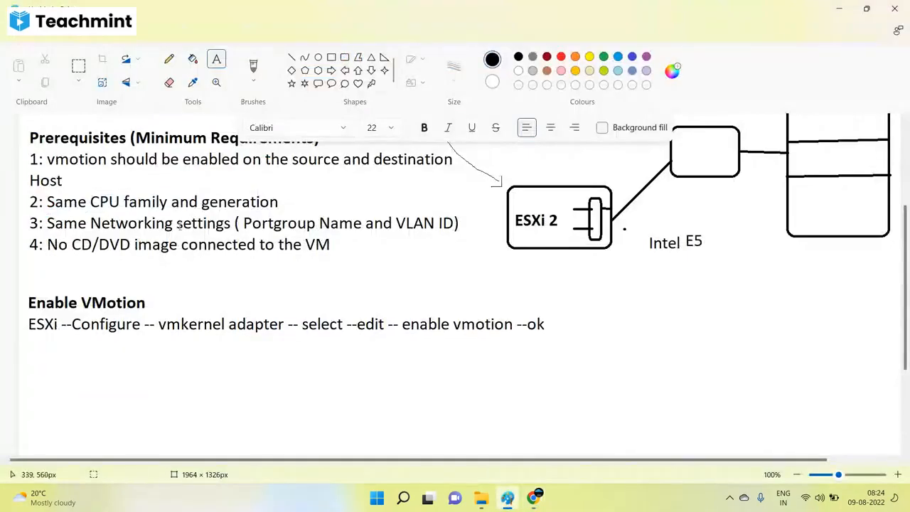
left_click(532, 497)
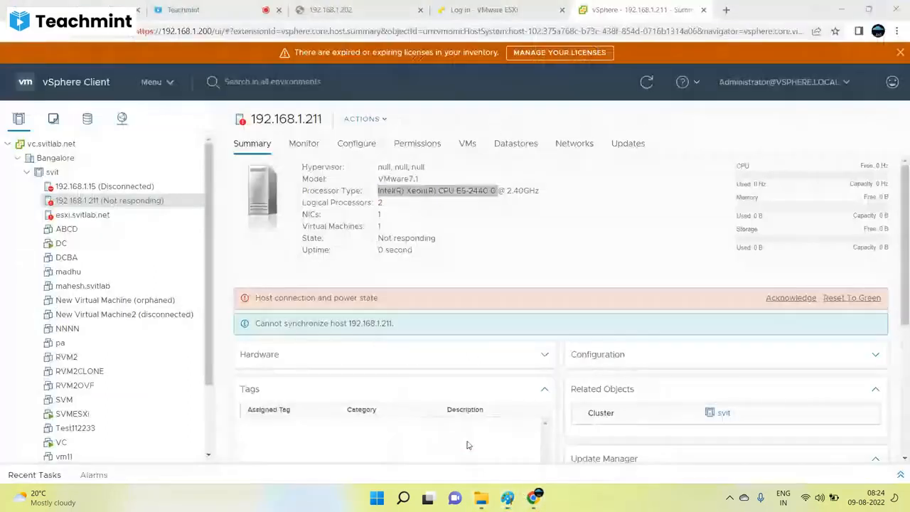
left_click(61, 244)
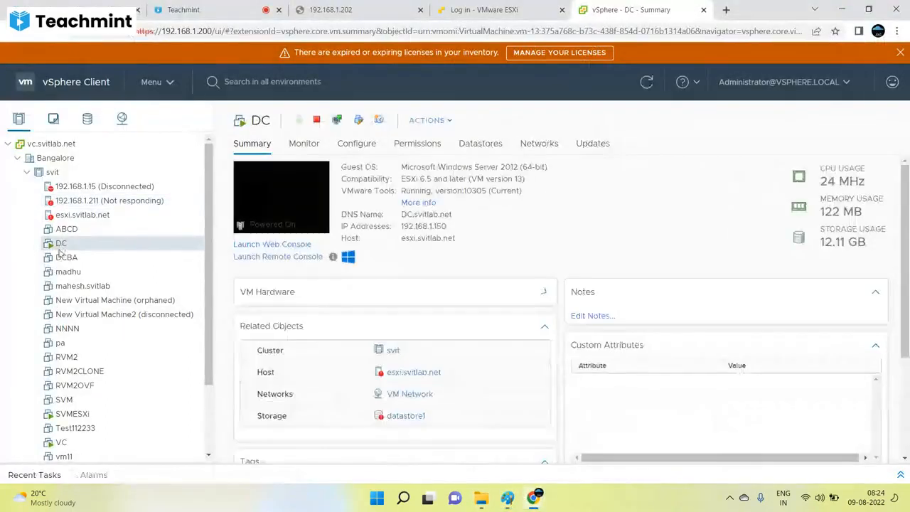
left_click(545, 153)
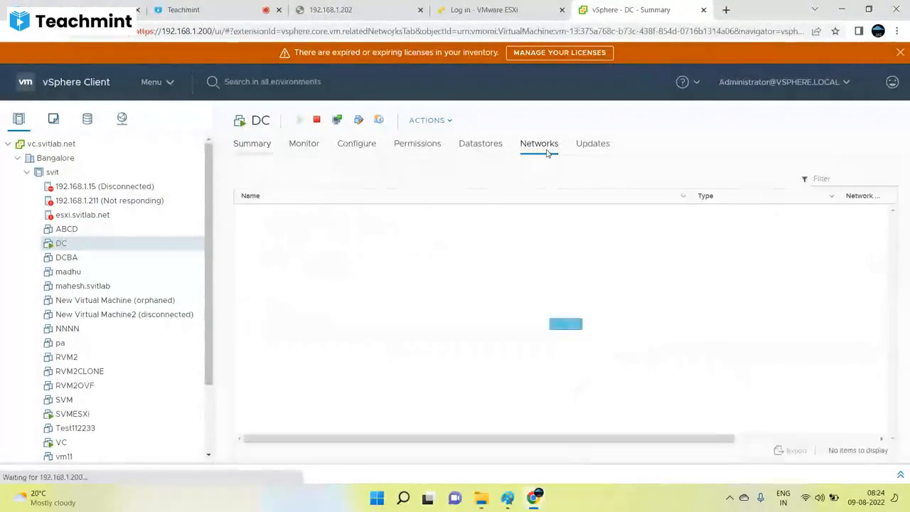
left_click(78, 214)
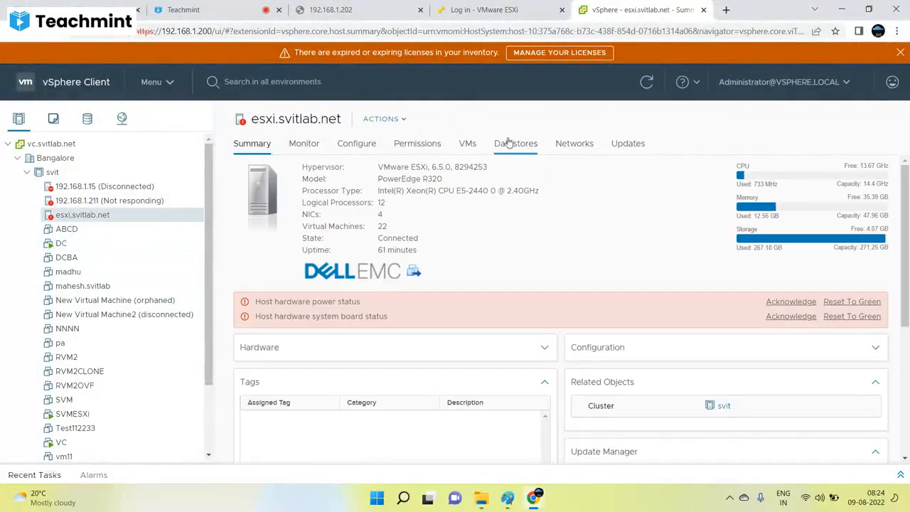
left_click(57, 245)
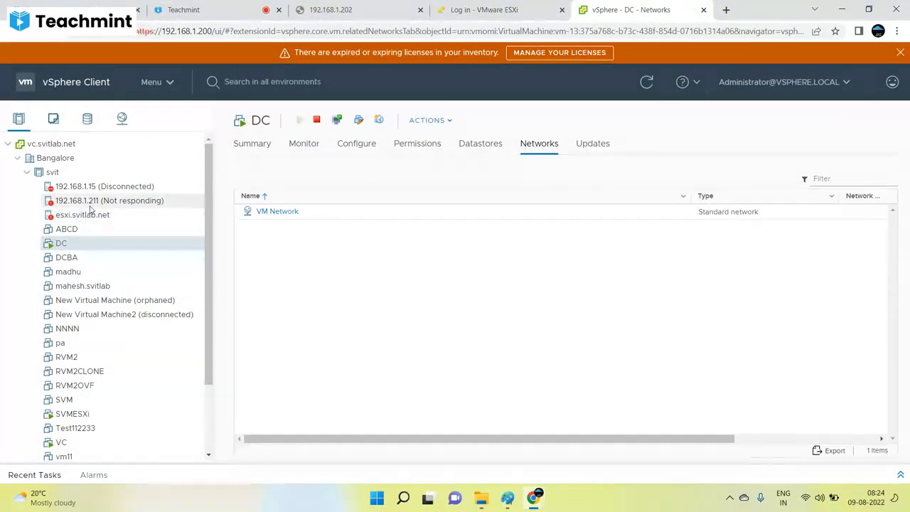
Step: View host 192.168.1.211 and check in the DC virtual machine's summary which host it runs on
left_click(89, 215)
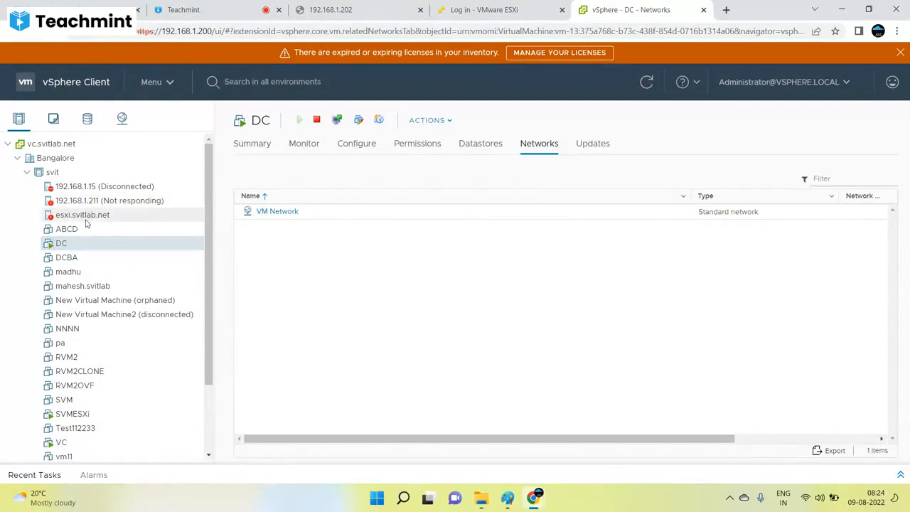
left_click(104, 202)
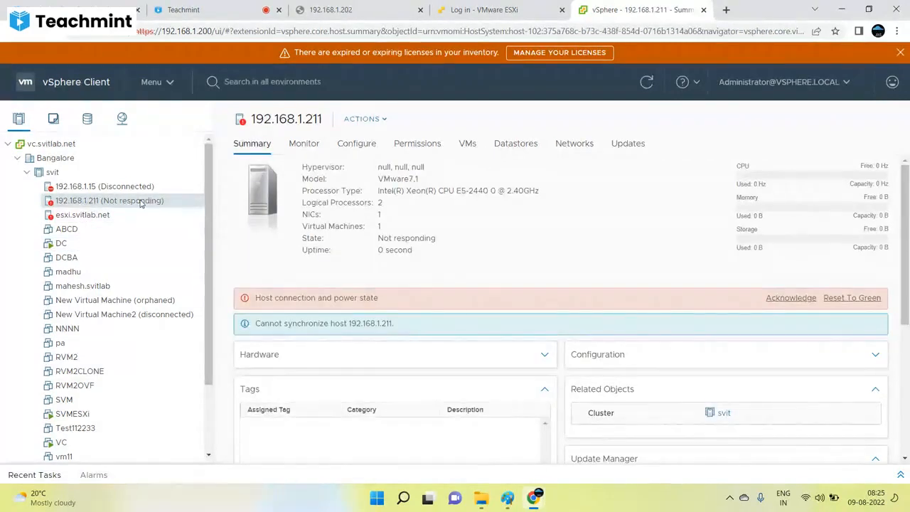
left_click(61, 244)
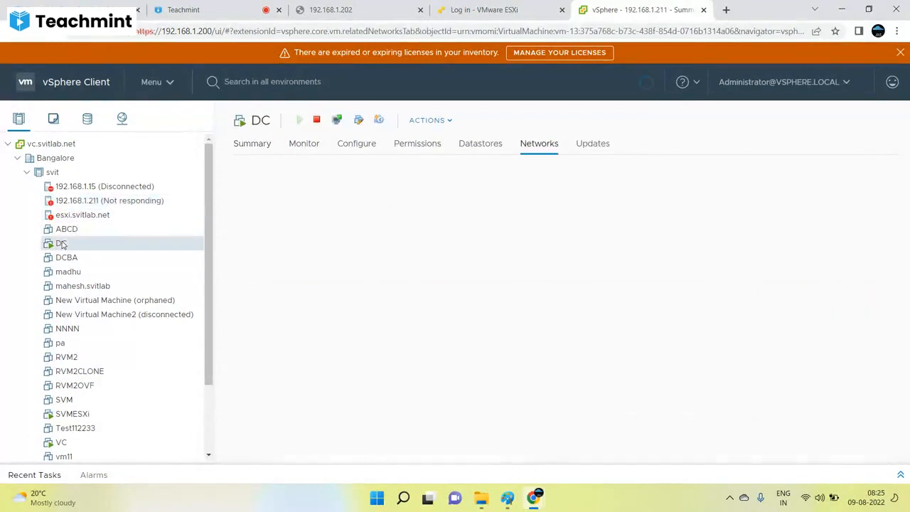
left_click(241, 144)
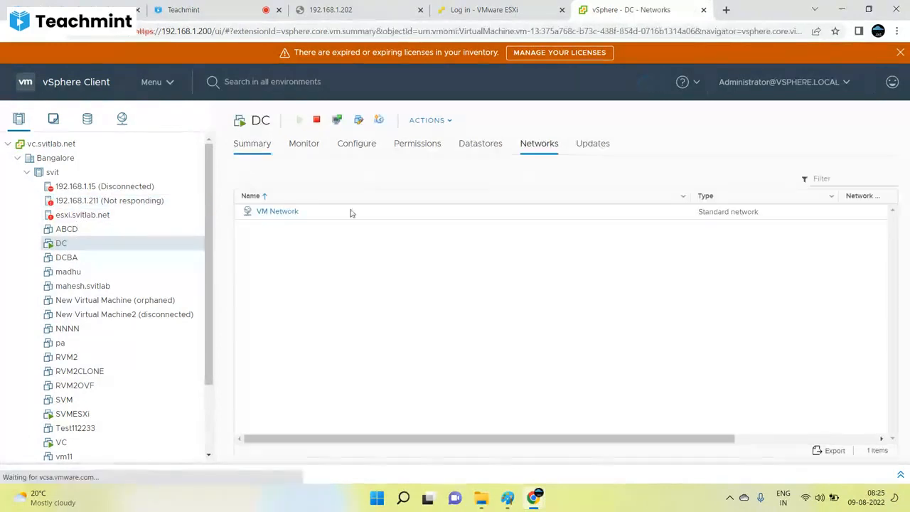
left_click_drag(463, 238, 400, 239)
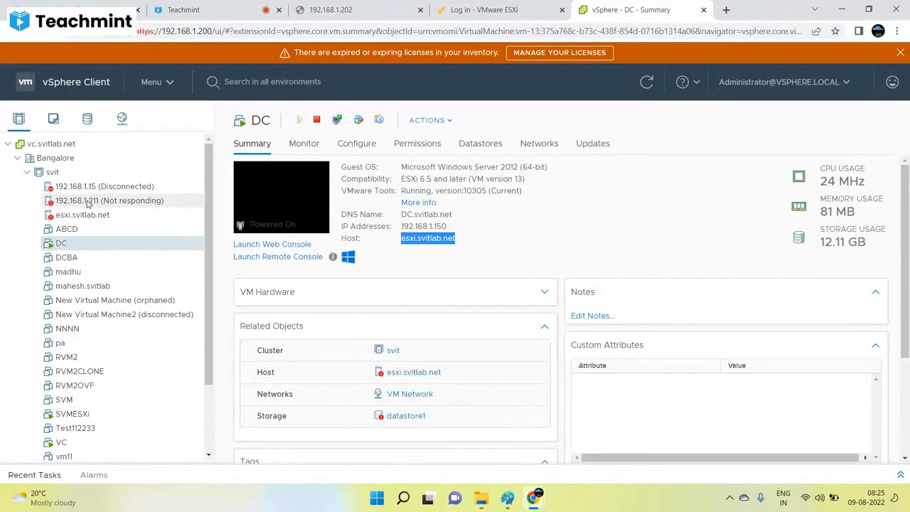
Step: Examine which hosts share DC's VM Network port group and return to the hosts and clusters inventory
left_click(543, 145)
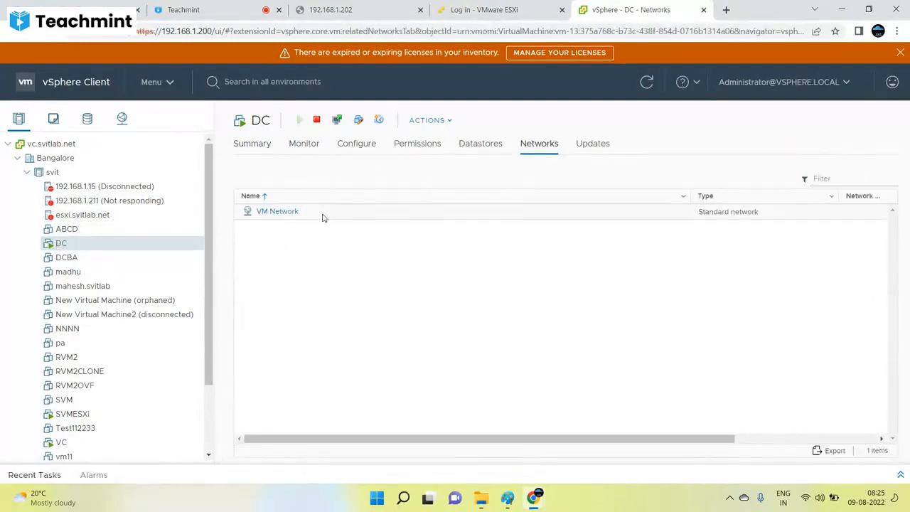
left_click(292, 216)
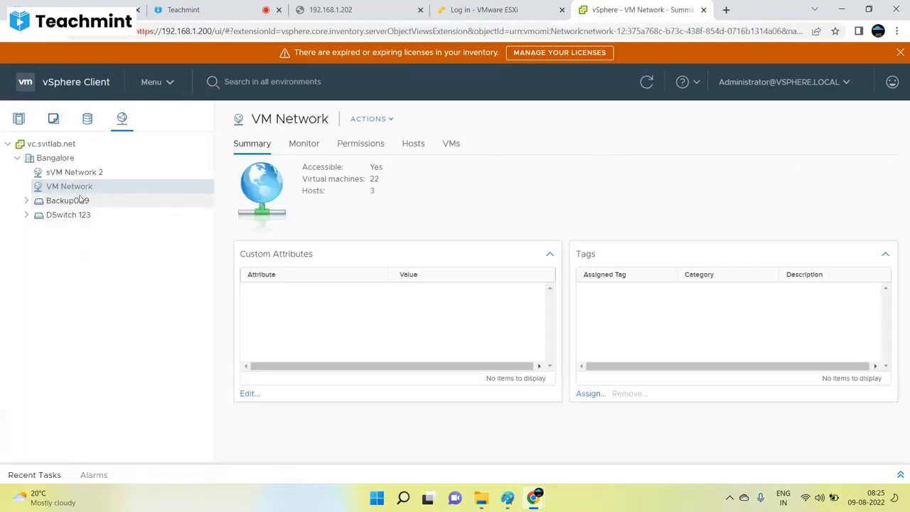
left_click(412, 145)
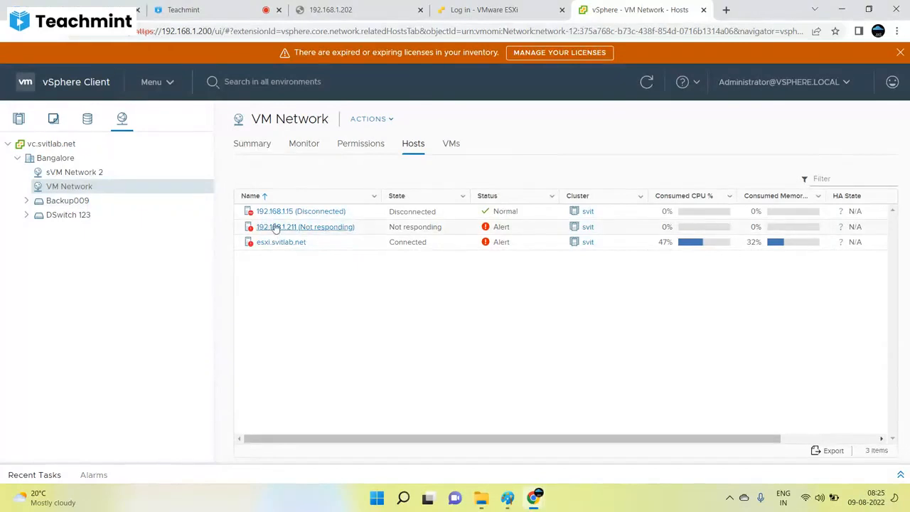
left_click(20, 118)
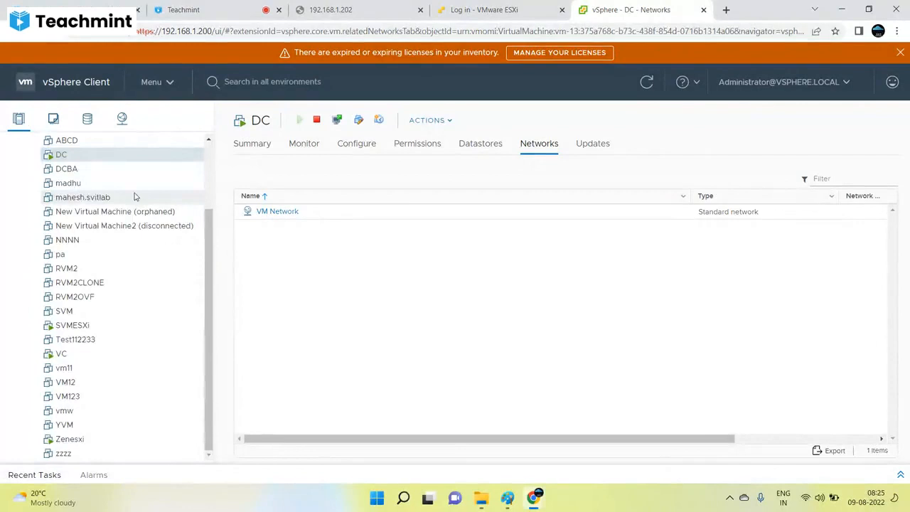
Step: Open the virtual switches of host esxi.svitlab.net and examine the VM Network port group's VLAN ID and virtual machines
scroll(136, 197, "up", 2)
left_click(94, 200)
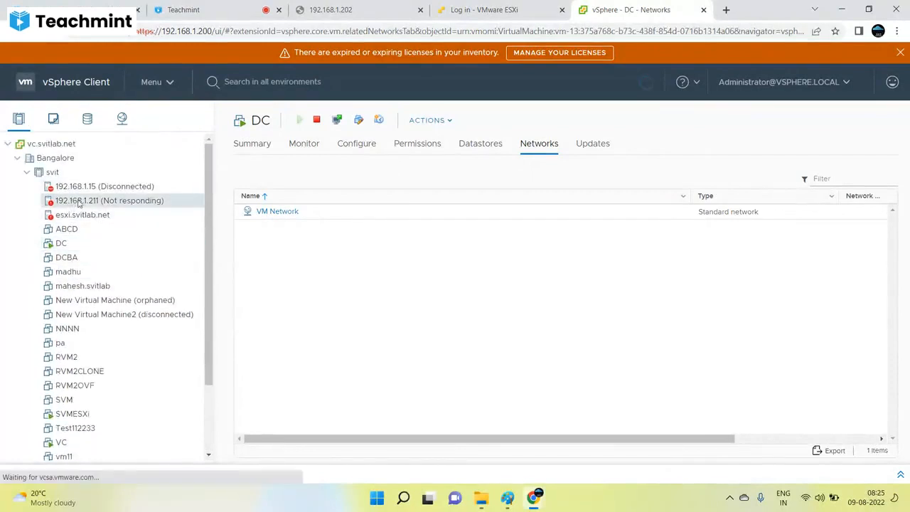
left_click(78, 215)
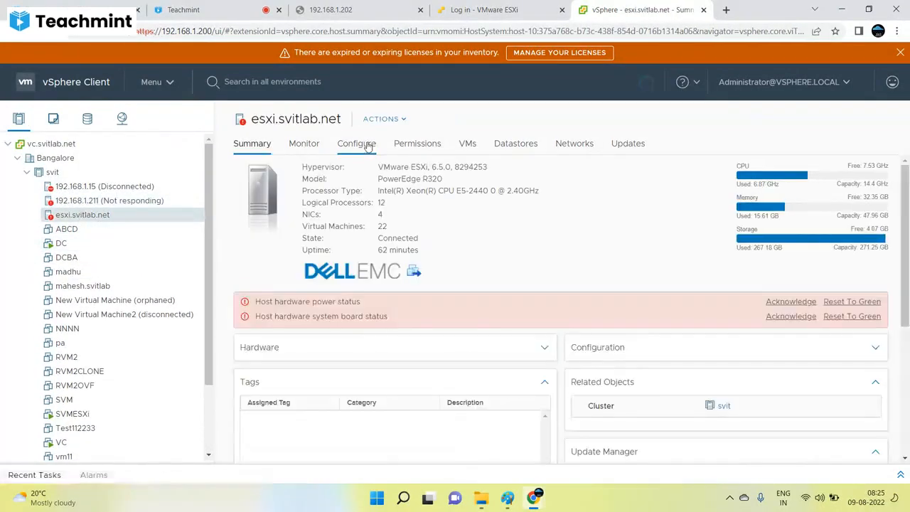
left_click(356, 144)
left_click(286, 267)
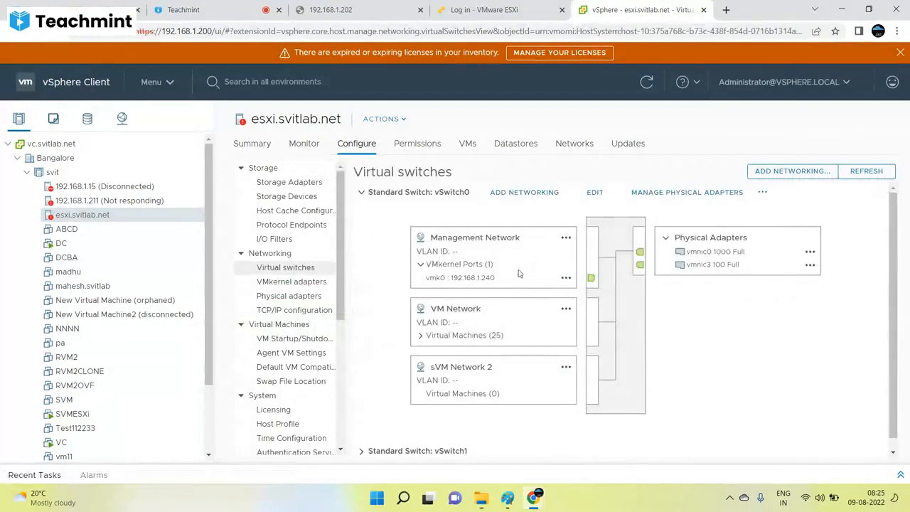
scroll(487, 305, "down", 1)
left_click(420, 324)
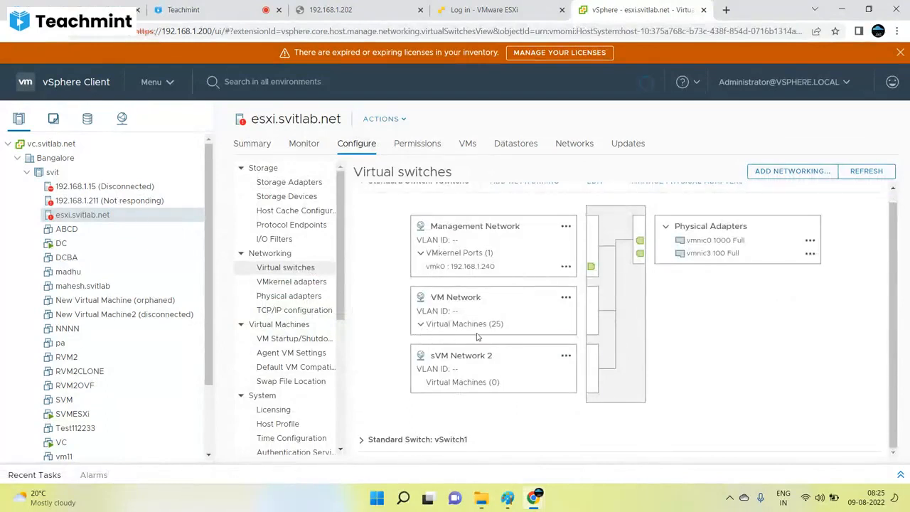
scroll(476, 341, "down", 1)
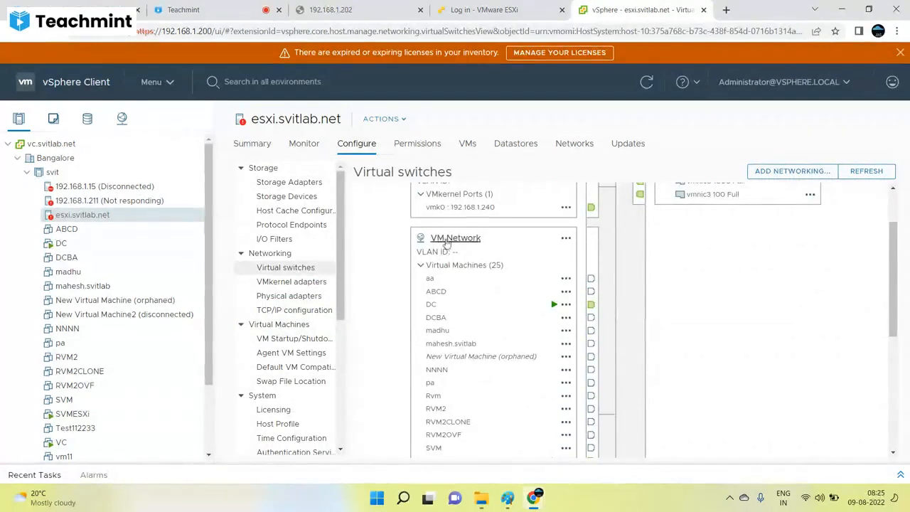
left_click_drag(487, 234, 464, 237)
left_click(507, 238)
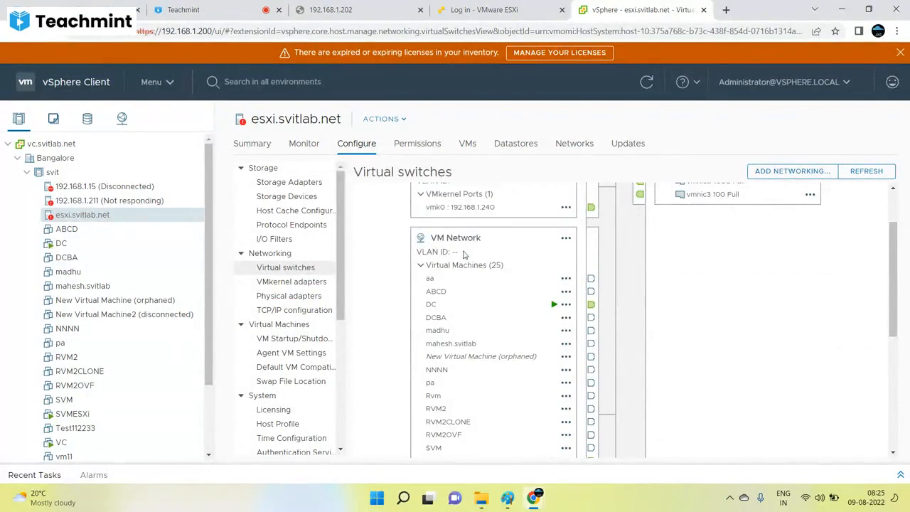
Step: View the virtual switches configuration of host 192.168.1.211
left_click(101, 201)
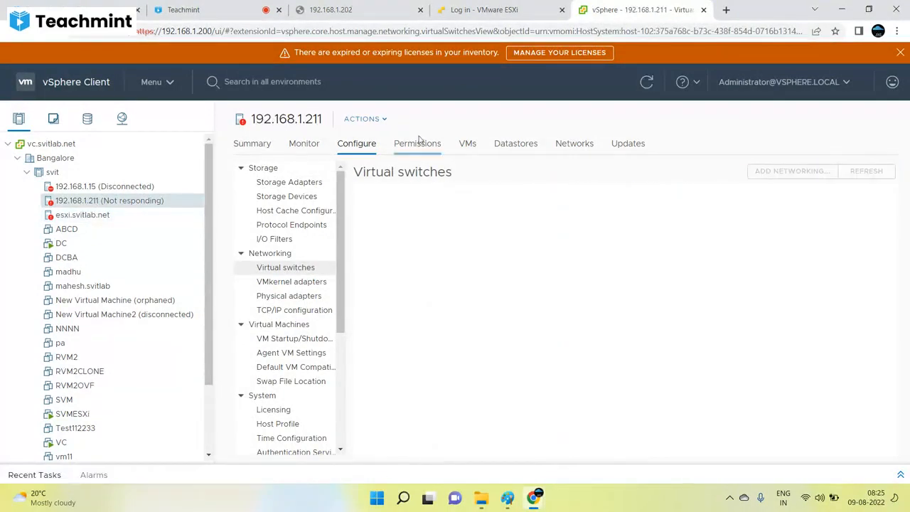
left_click(371, 145)
left_click(296, 268)
Step: Check which hosts share the DC virtual machine's VM Network, return to the hosts and clusters inventory and consult the Paint notes
left_click(67, 245)
left_click(538, 145)
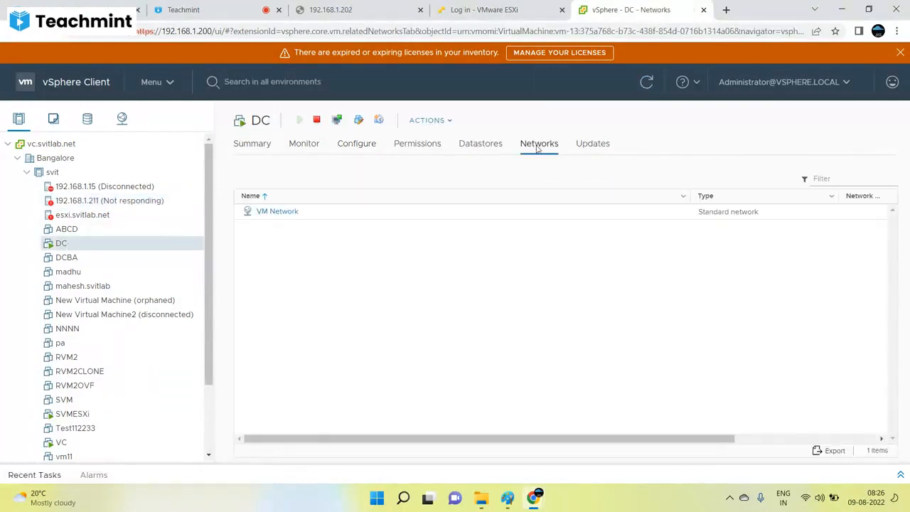
left_click(278, 212)
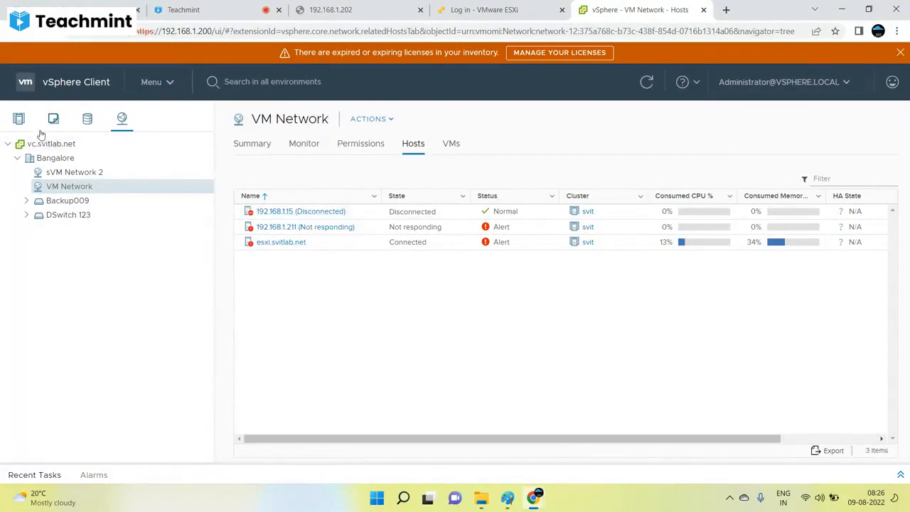
left_click(19, 118)
left_click(509, 499)
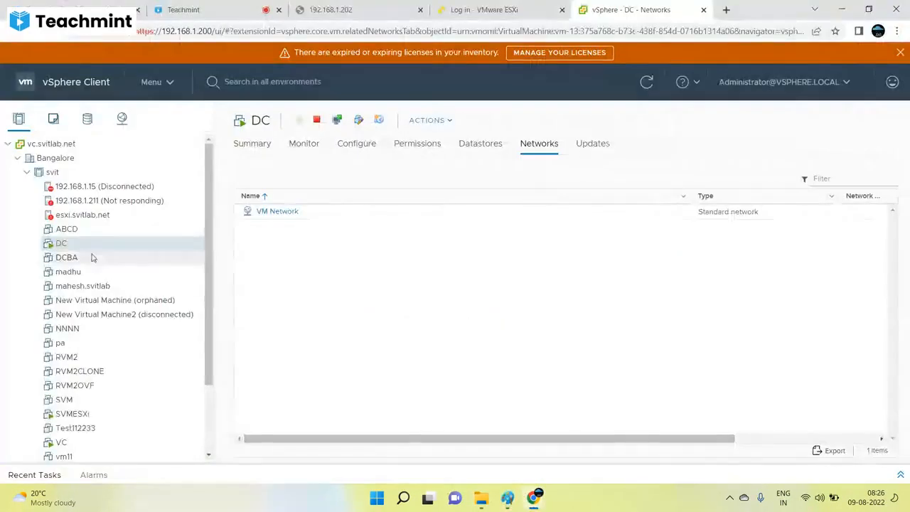
Step: Try to switch the DC virtual machine's CD/DVD drive 1 from Datastore ISO File to Client Device
right_click(54, 245)
left_click(103, 299)
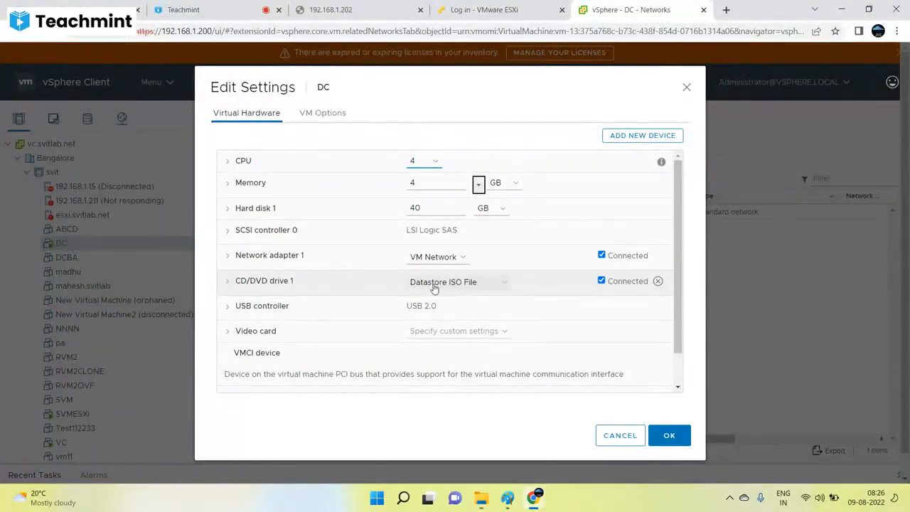
left_click(455, 283)
left_click(430, 292)
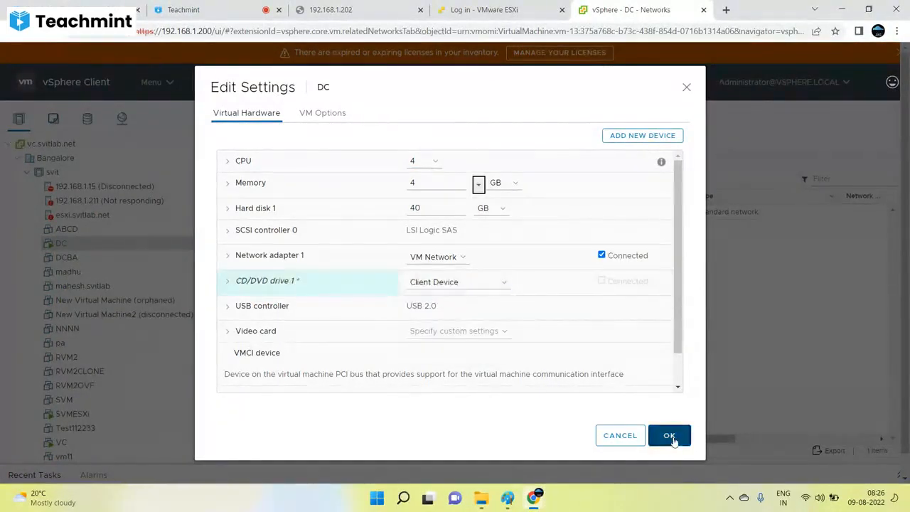
left_click(669, 436)
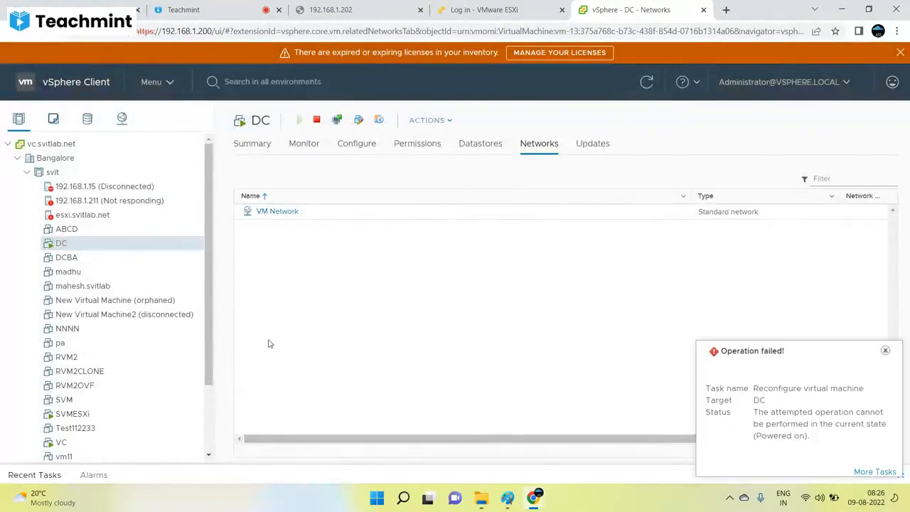
left_click(885, 351)
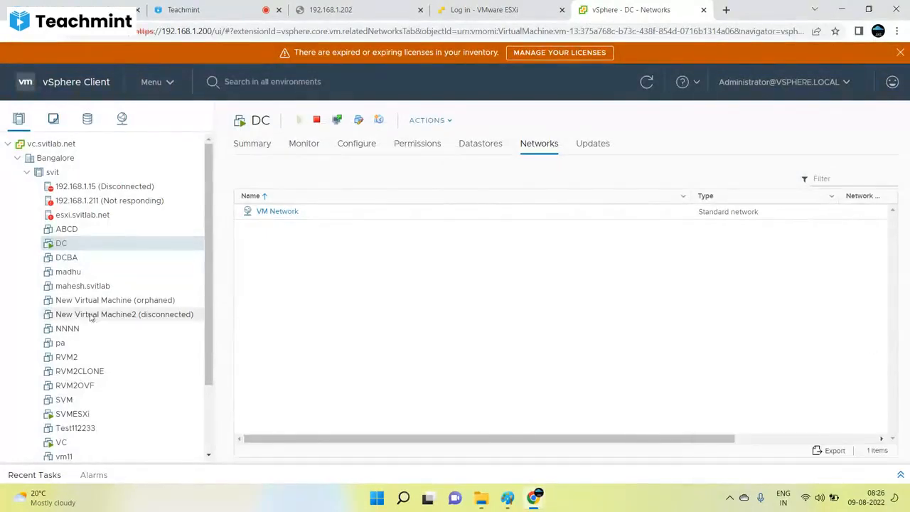
Step: Reopen DC's hardware settings and apply Client Device to CD/DVD drive 1 again, dismissing the resulting notification
right_click(56, 244)
left_click(75, 297)
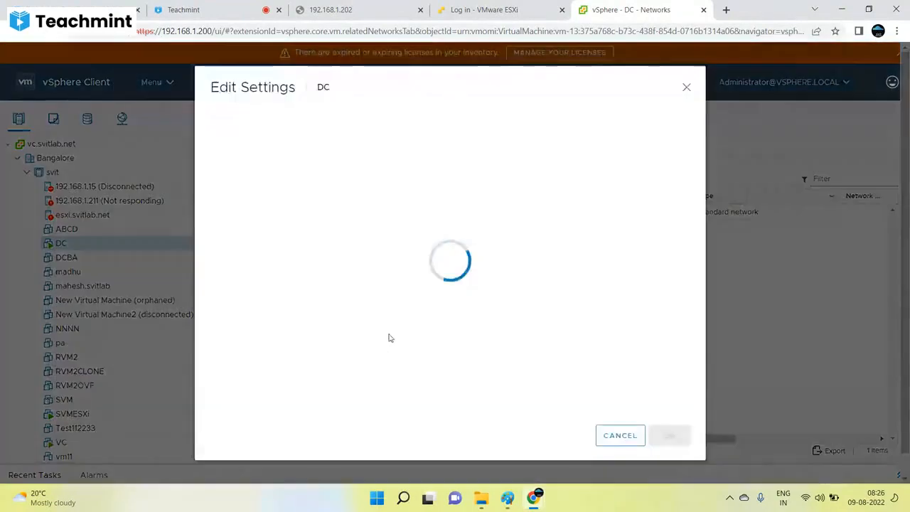
left_click(466, 285)
left_click(433, 295)
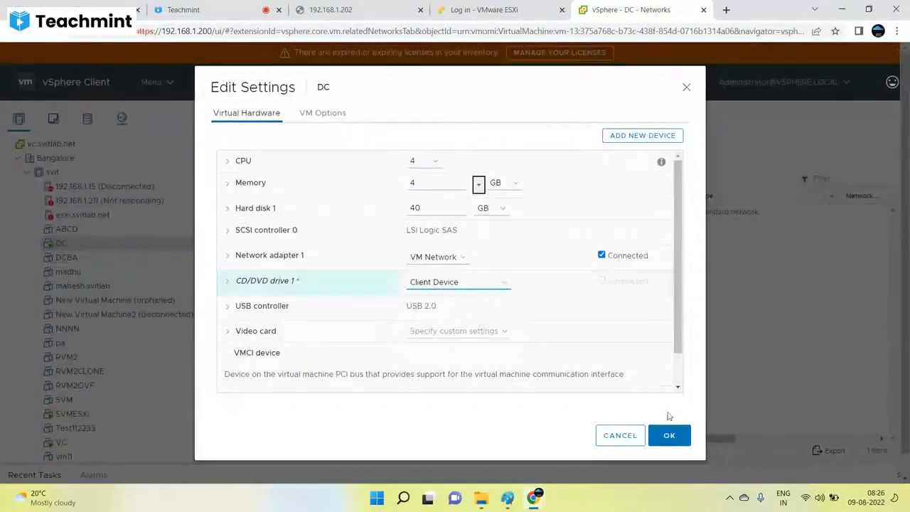
left_click(667, 437)
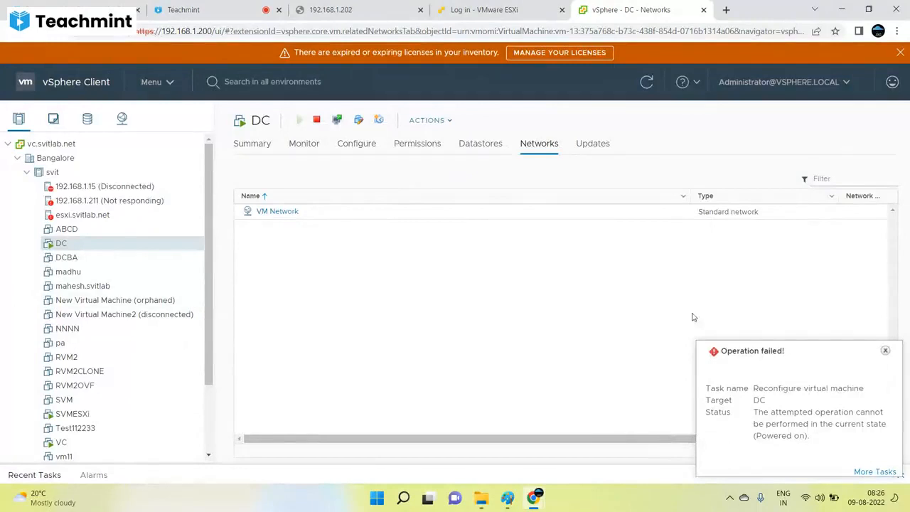
left_click(886, 352)
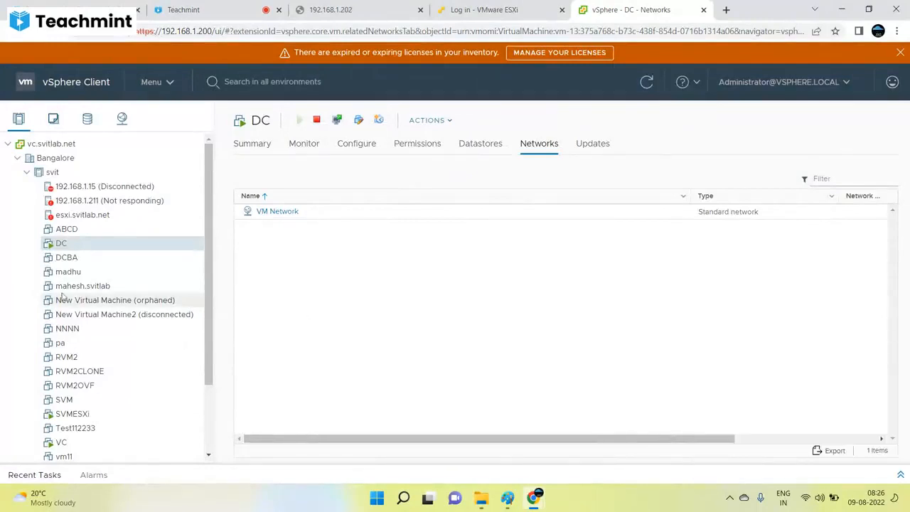
Step: Recheck the CD/DVD drive 1 setting of the DC virtual machine and close its settings without changes
right_click(55, 244)
left_click(89, 300)
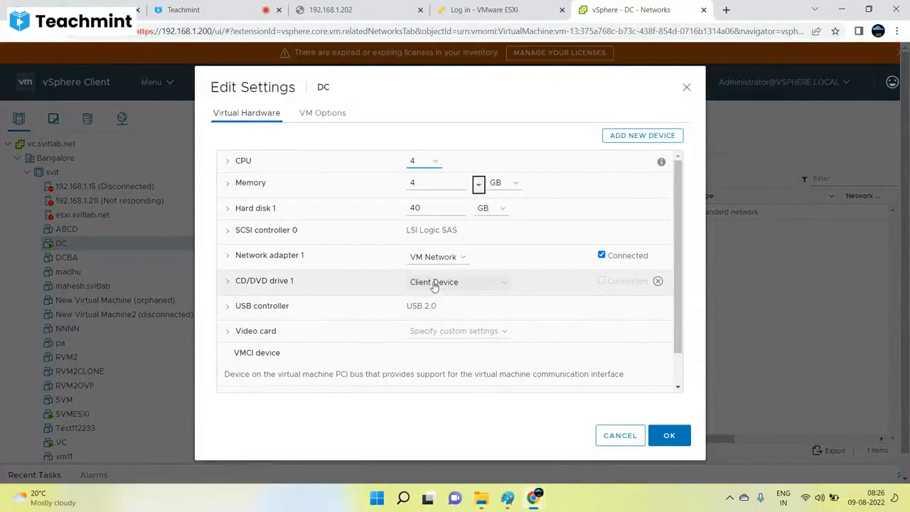
left_click(616, 435)
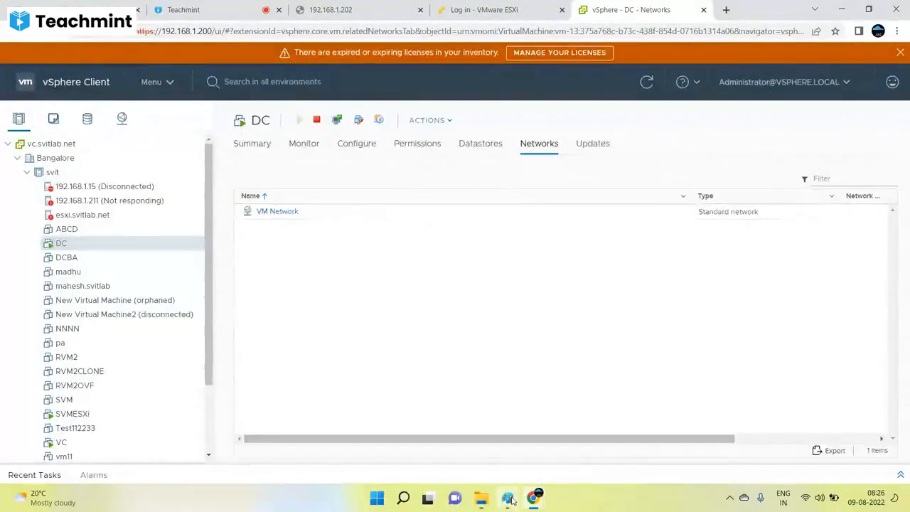
Step: Switch to the Paint notes and place the text "Drag and Drop" below the vmotion migration steps
left_click(508, 498)
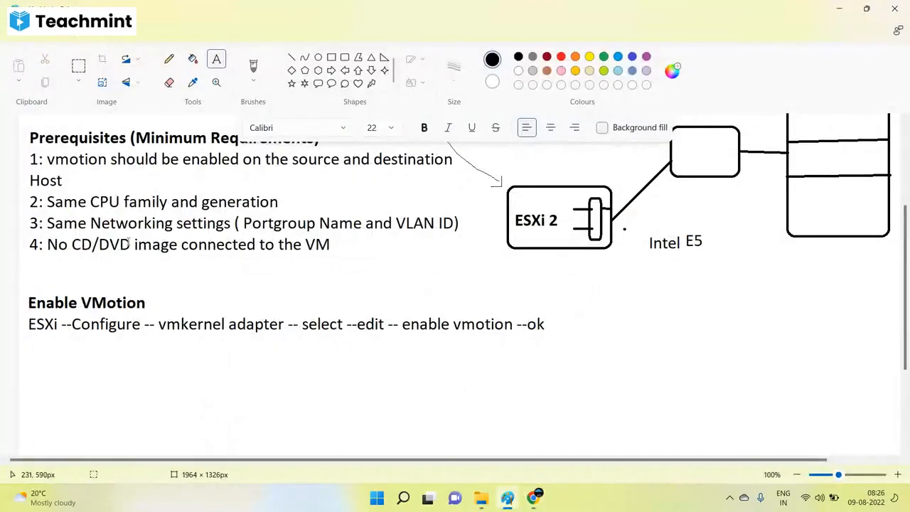
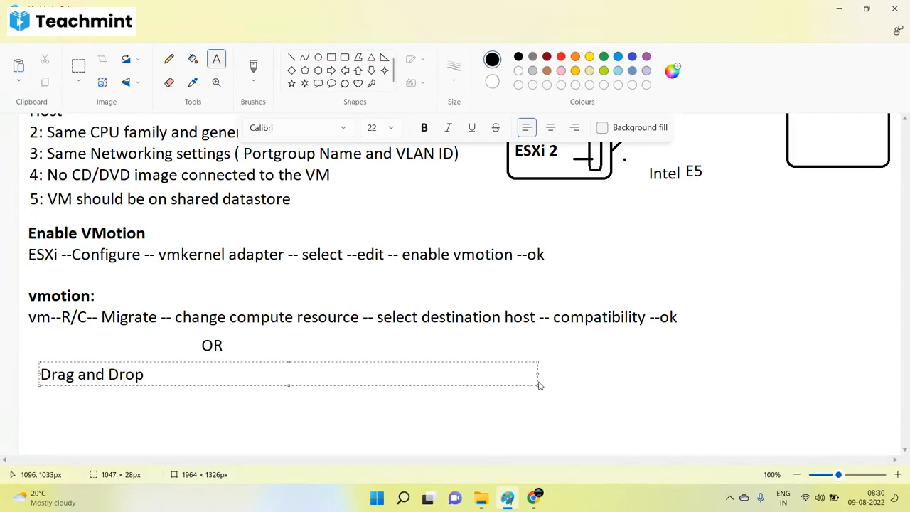
left_click(357, 393)
left_click(171, 57)
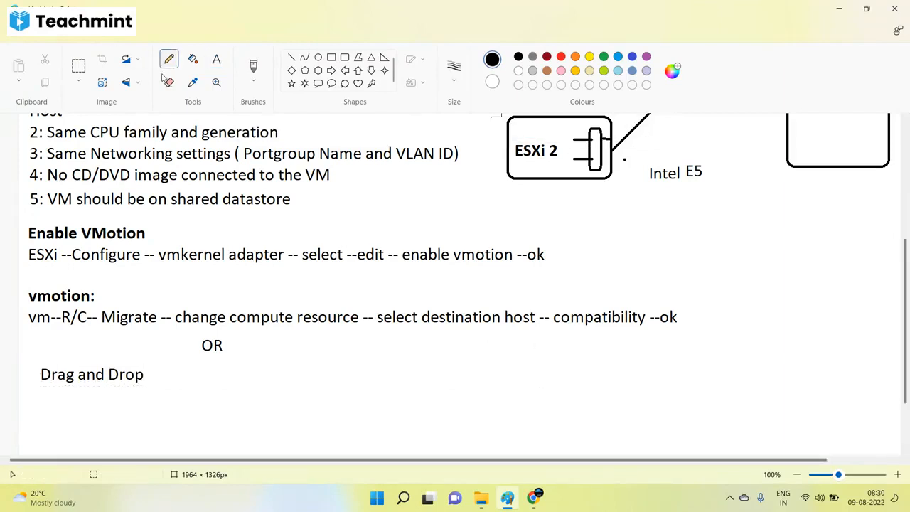
left_click_drag(286, 299, 324, 284)
mouse_move(31, 317)
left_mouse_down()
mouse_move(135, 278)
mouse_move(266, 307)
left_mouse_up()
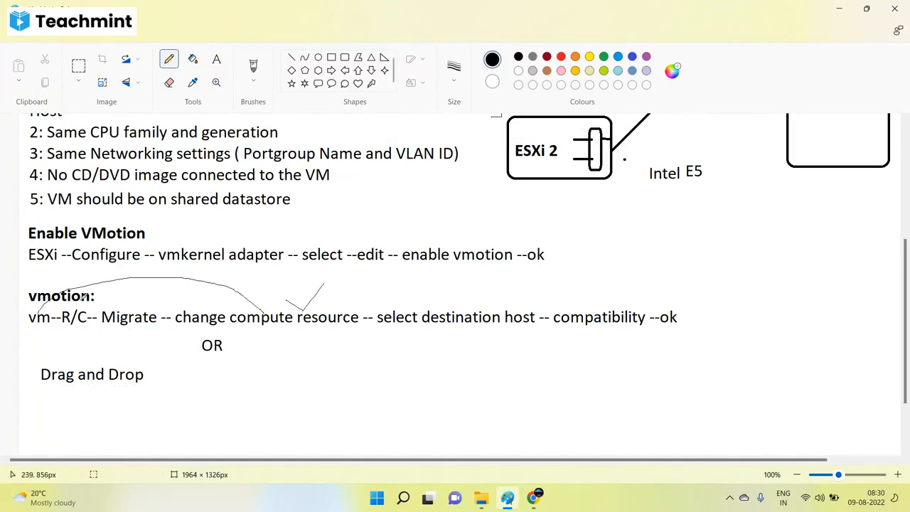
key("ctrl+z")
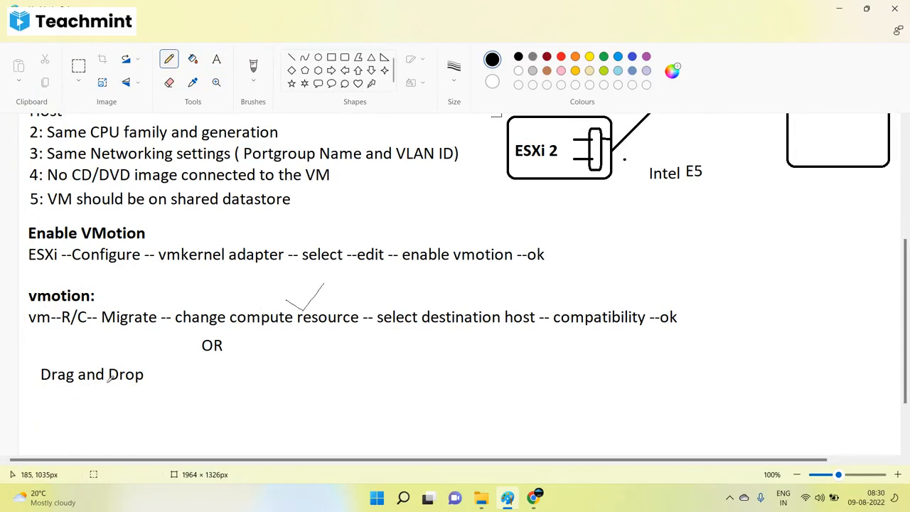
key("ctrl+z")
Step: Switch to the vSphere Client, select the pa virtual machine, and view the datastores of the svit cluster with its inventory expanded
left_click(539, 502)
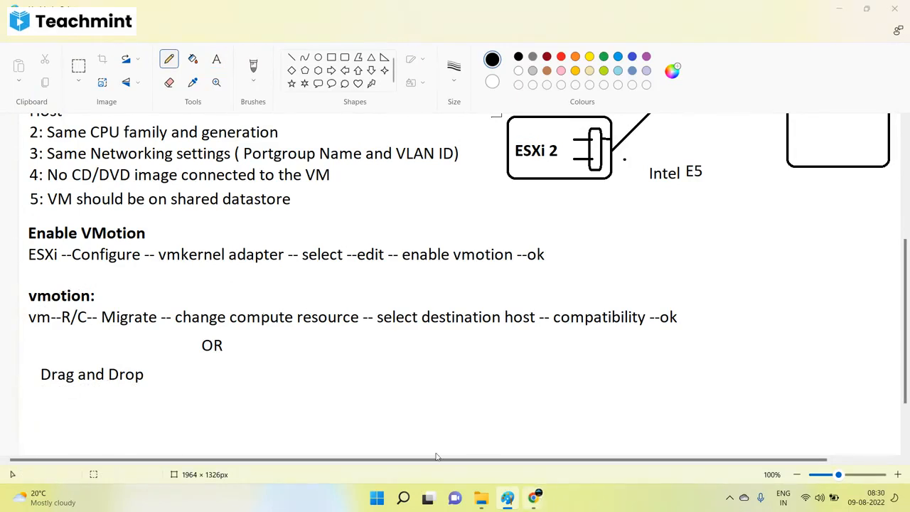
left_click(442, 449)
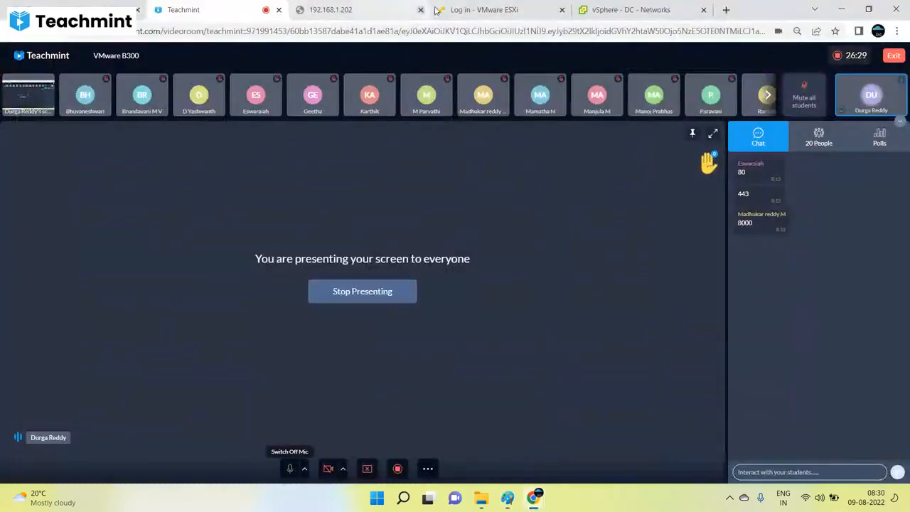
left_click(630, 6)
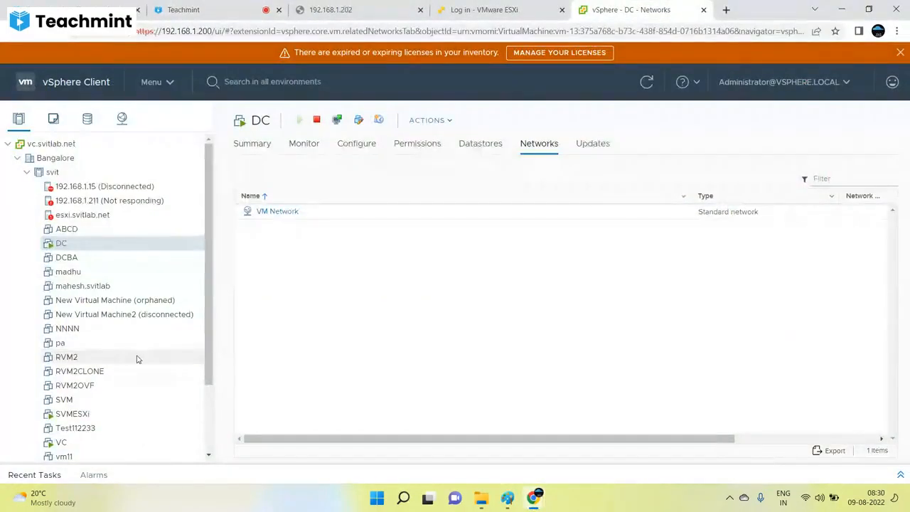
left_click(50, 346)
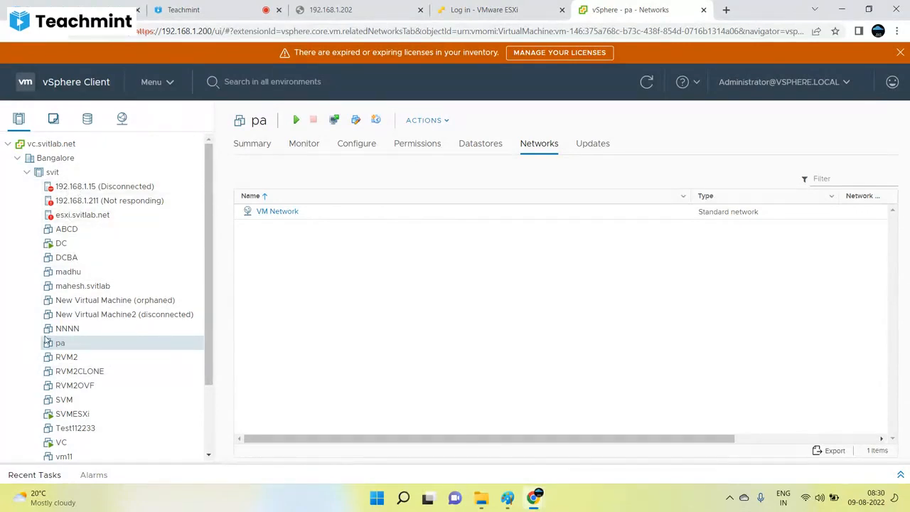
double_click(31, 172)
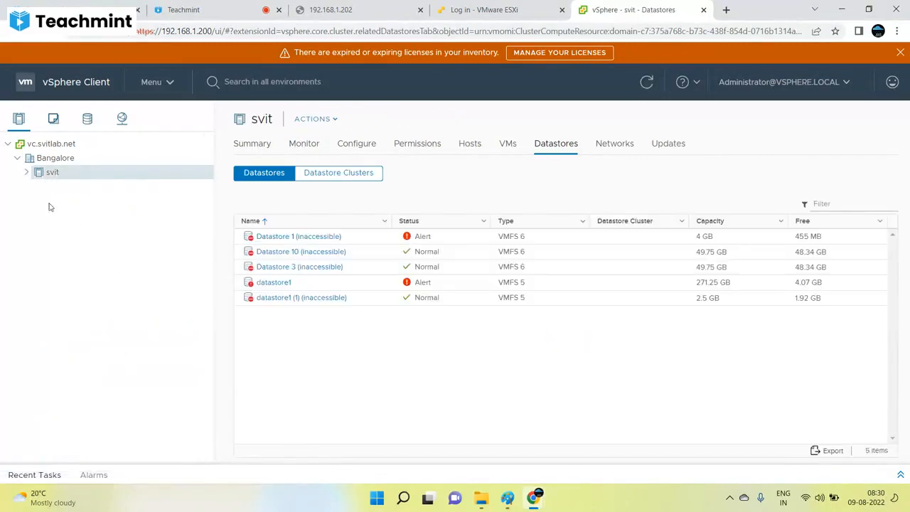
left_click(26, 172)
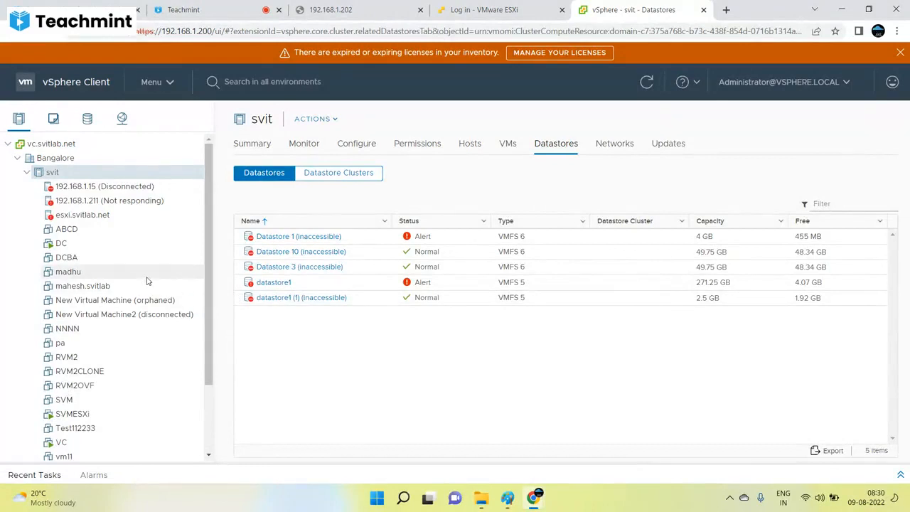
Step: Glance at the Paint notes, view the SVMESXi virtual machine's summary in the vSphere Client and select its IP address
left_click(508, 502)
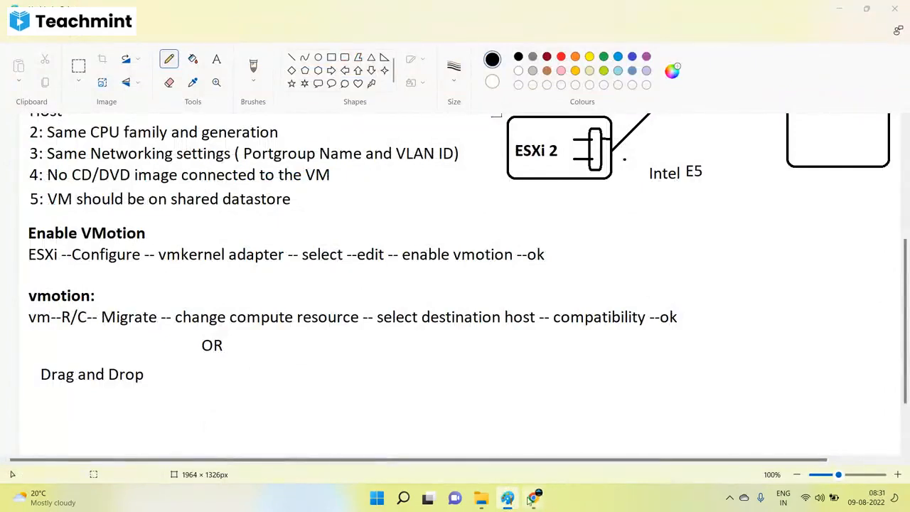
key("alt+Tab")
scroll(96, 292, "down", 3)
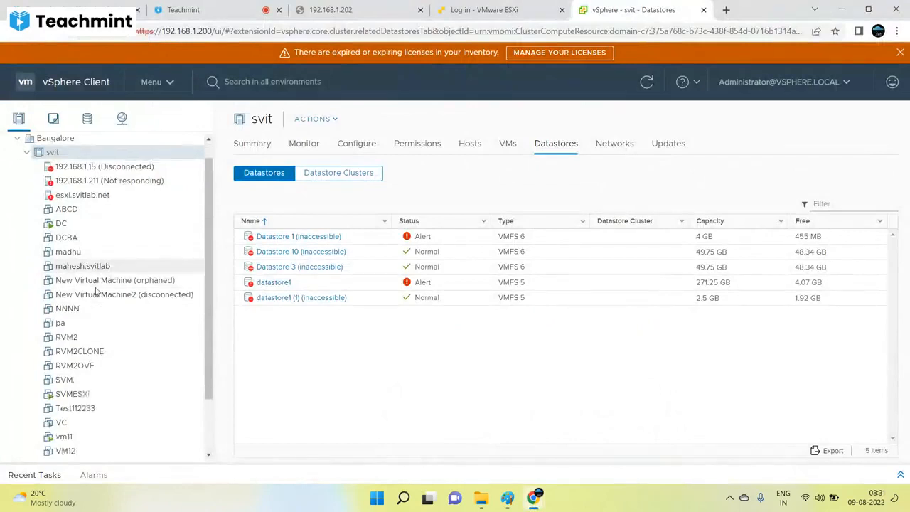
left_click(72, 325)
left_click(260, 151)
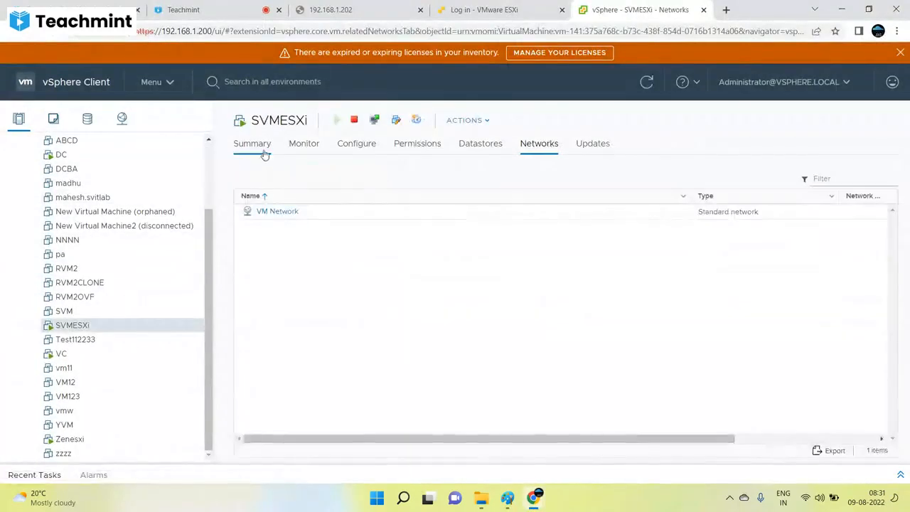
double_click(436, 227)
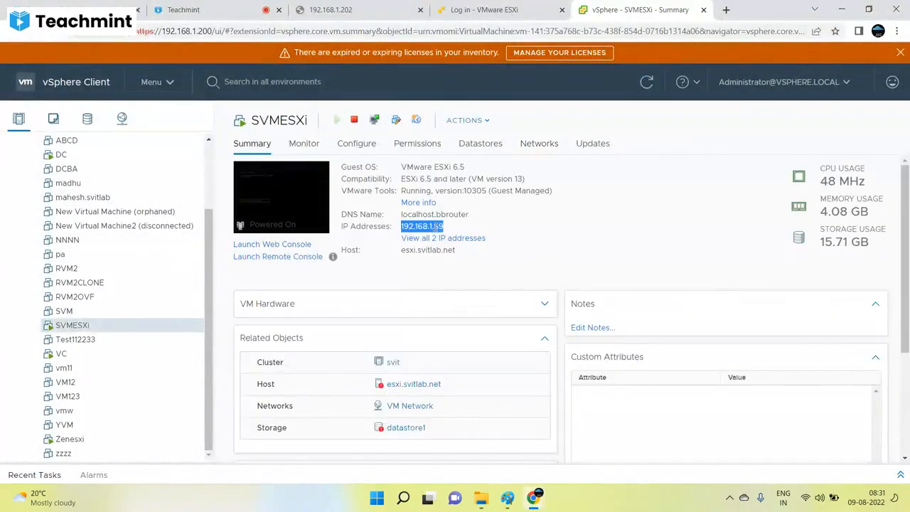
Step: View the summary of the Zenesxi virtual machine in the svit cluster
scroll(173, 270, "up", 2)
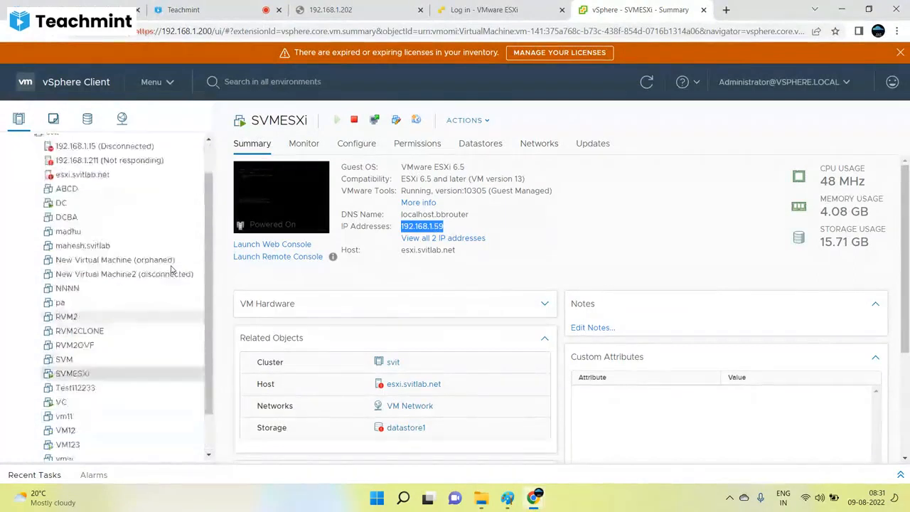
scroll(142, 341, "down", 2)
left_click(48, 443)
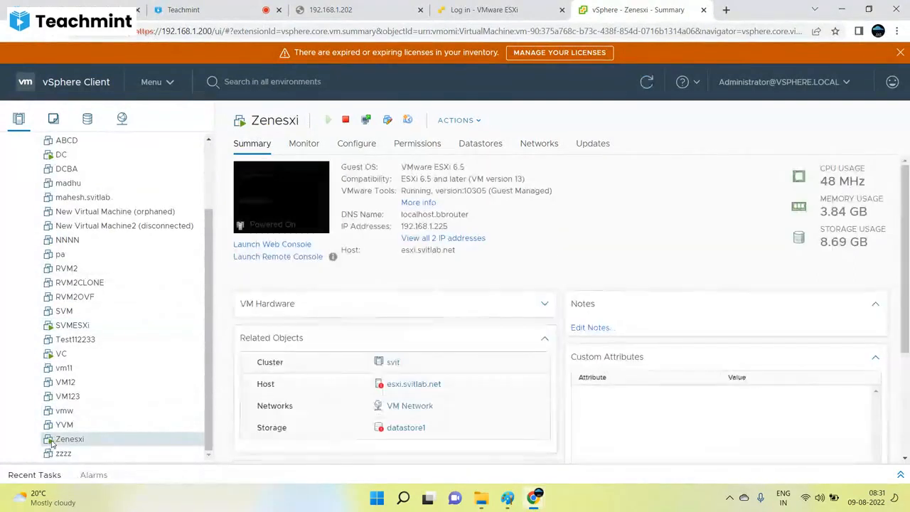
scroll(107, 272, "up", 5)
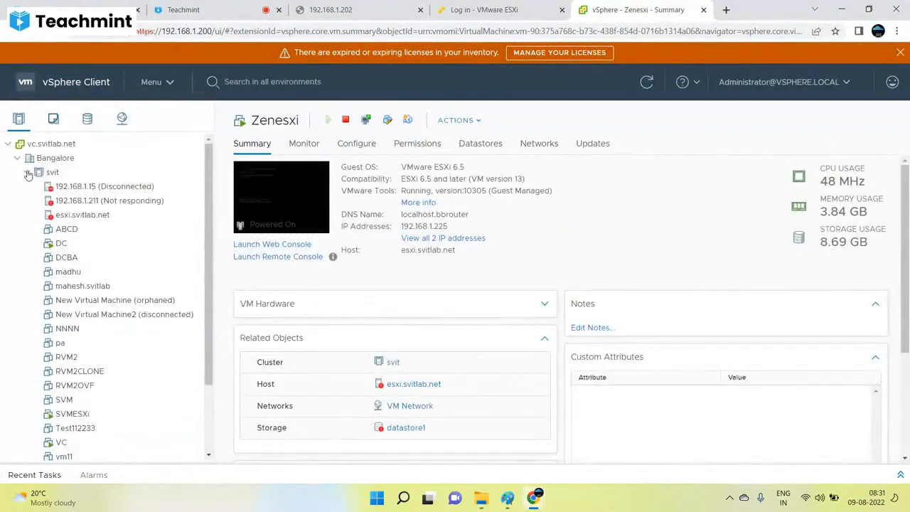
Step: Start adding a host to the Bangalore datacenter with the IP address 192.168.1.59
double_click(52, 173)
right_click(51, 159)
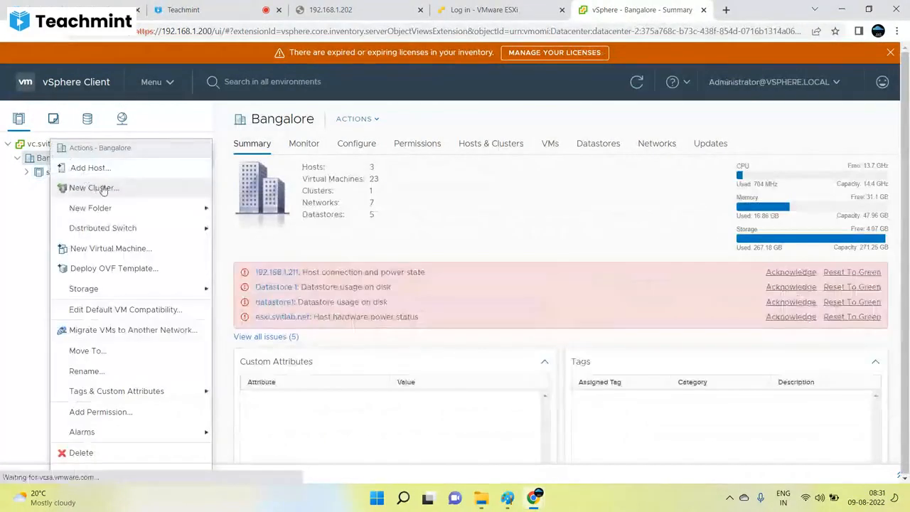
left_click(98, 168)
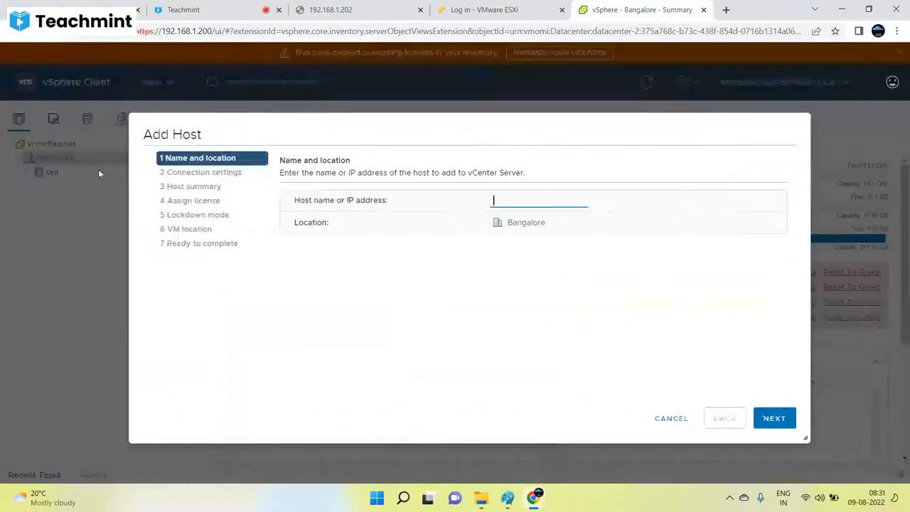
key("ctrl+v")
left_click(768, 418)
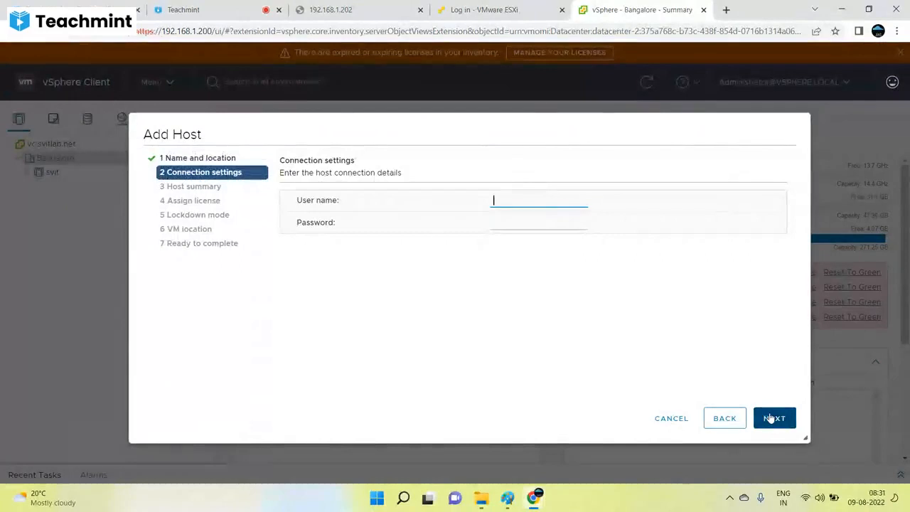
Step: Enter root and the account password for the host, keep the Evaluation License and default options, and finish adding it
type("root")
key("Tab")
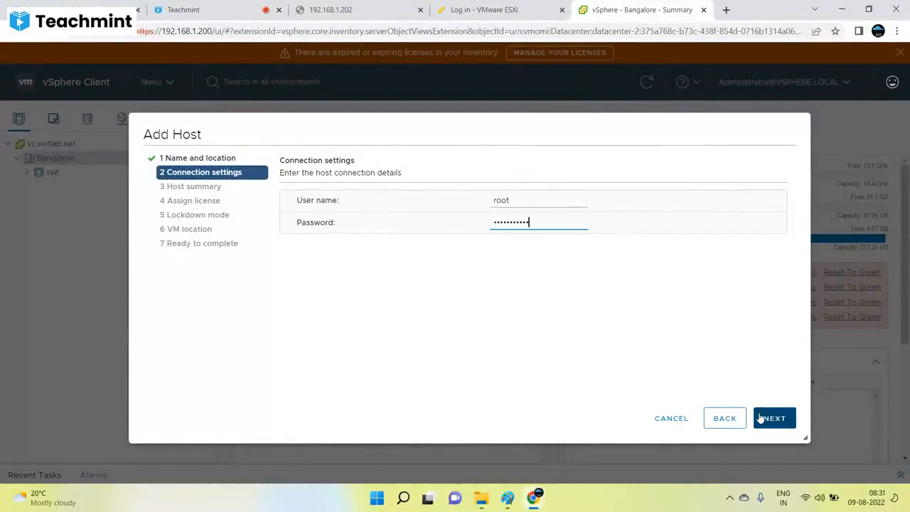
left_click(761, 419)
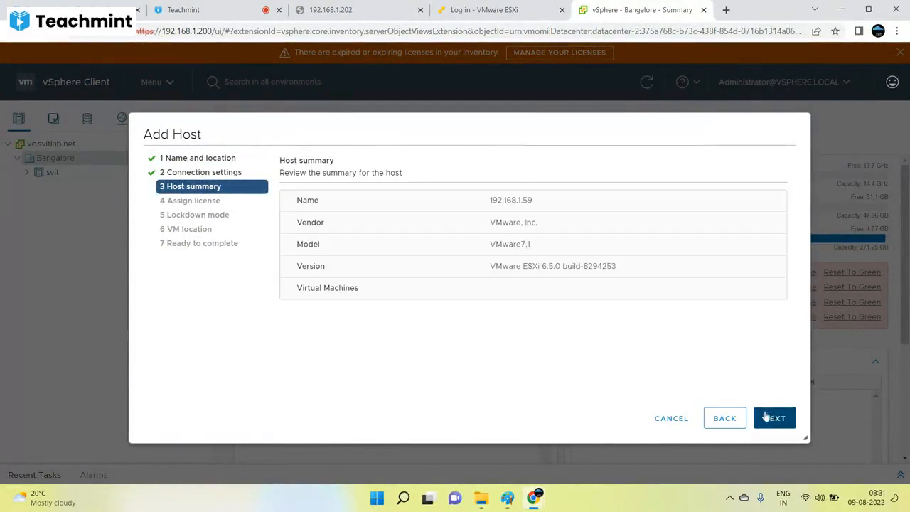
left_click(775, 429)
left_click(775, 425)
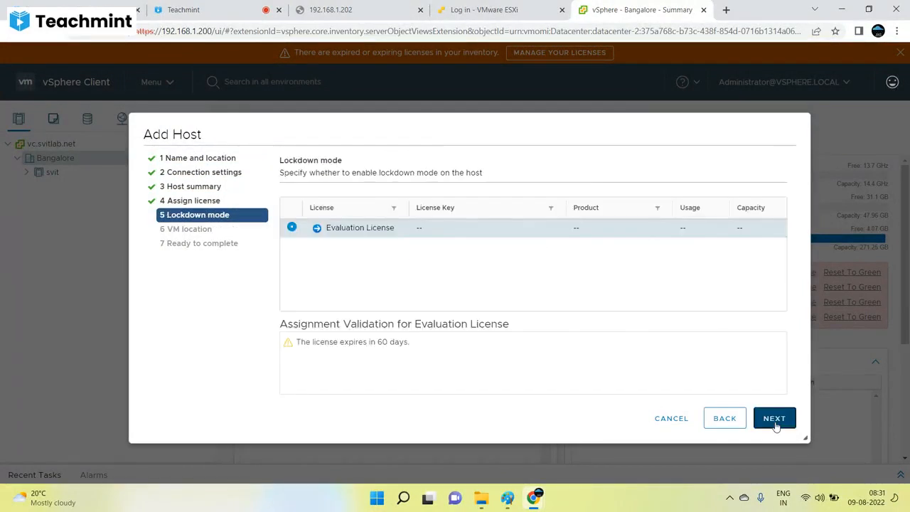
left_click(774, 420)
left_click(774, 419)
left_click(774, 419)
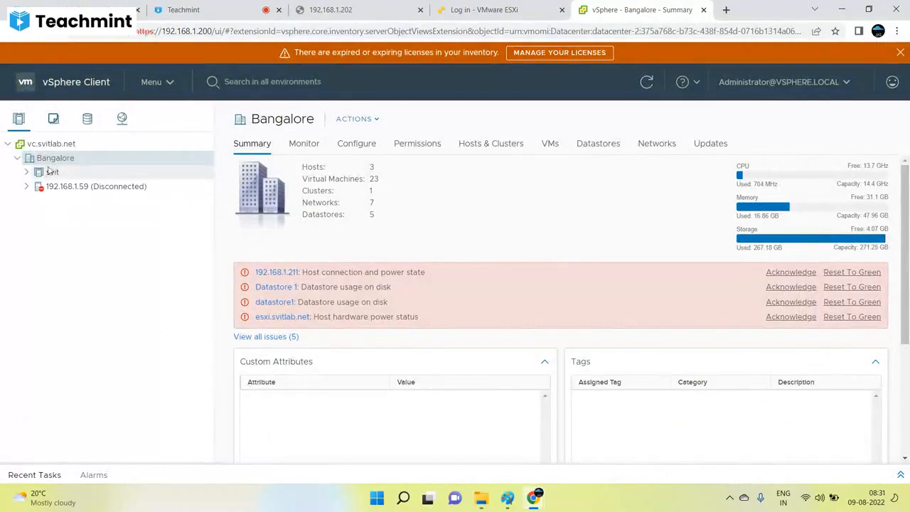
Step: Expand the svit cluster and check the IP address of the Zenesxi virtual machine
left_click(27, 175)
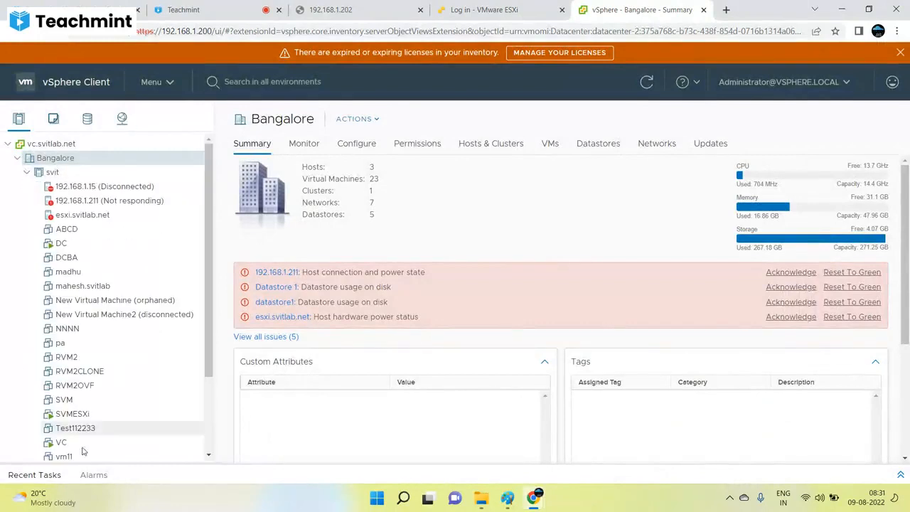
scroll(66, 422, "down", 3)
left_click(66, 424)
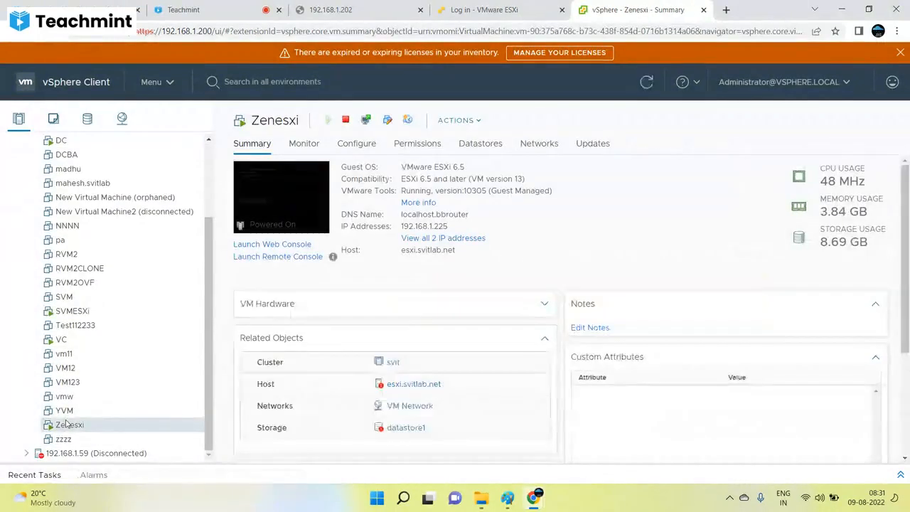
scroll(15, 218, "up", 5)
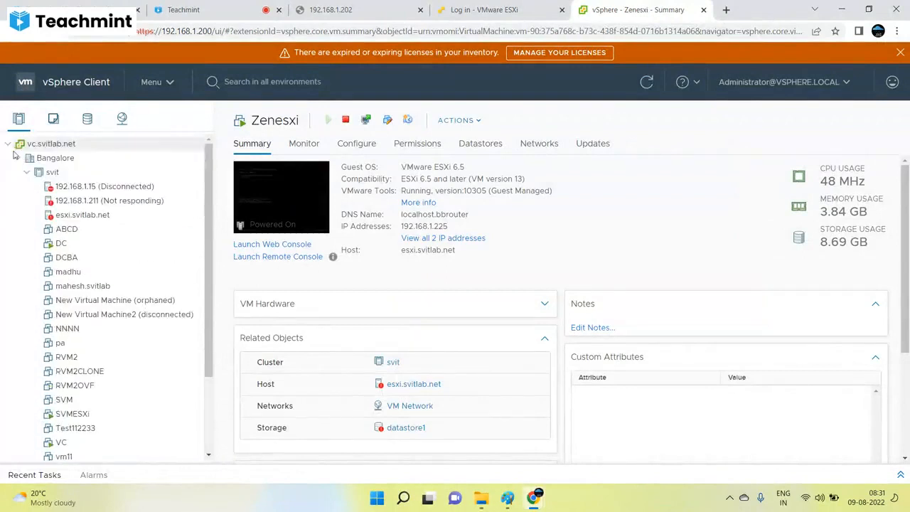
Step: Try to add the Zenesxi host to the Bangalore datacenter by IP address with user root and the account password, and cancel the wizard
left_click(26, 172)
left_click(46, 158)
right_click(47, 157)
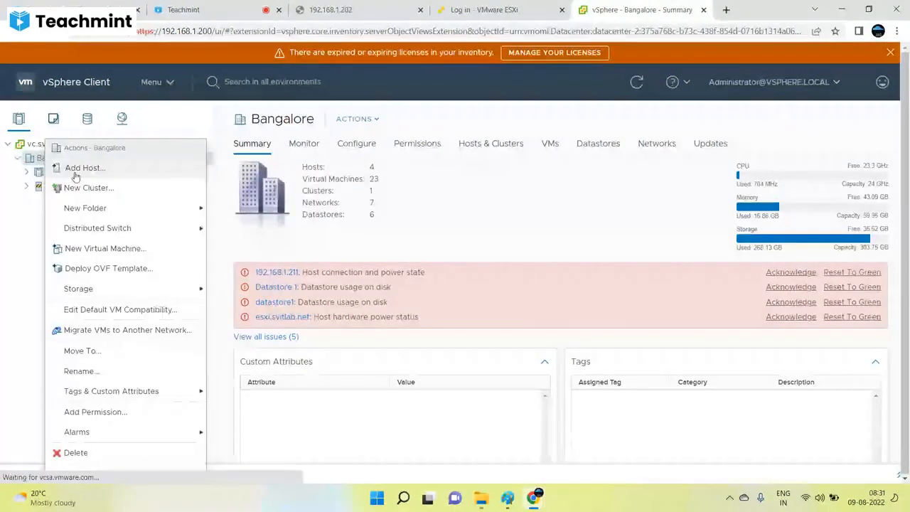
left_click(81, 167)
key("ctrl+v")
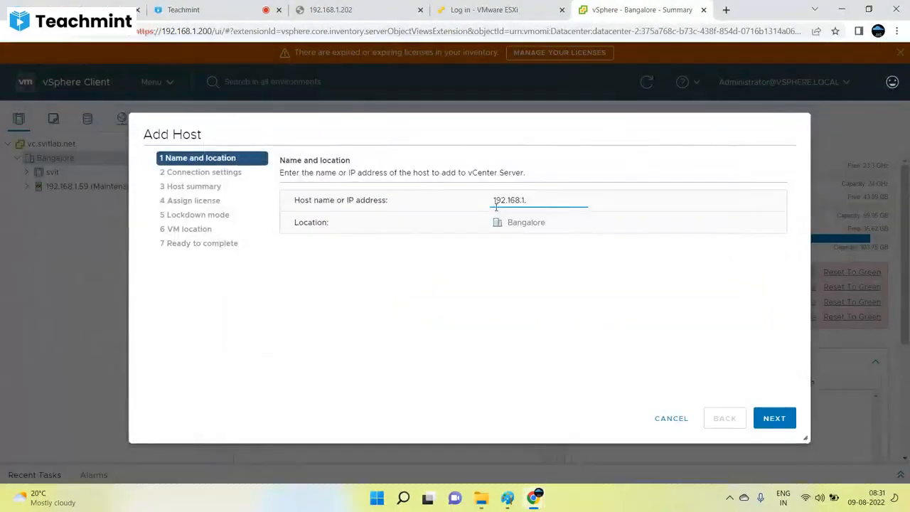
left_click(775, 419)
type("root")
key("Tab")
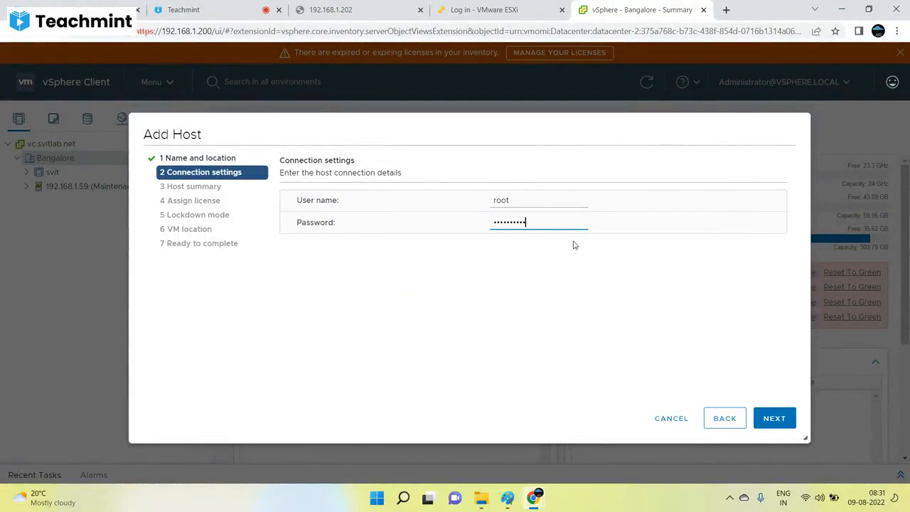
left_click(773, 418)
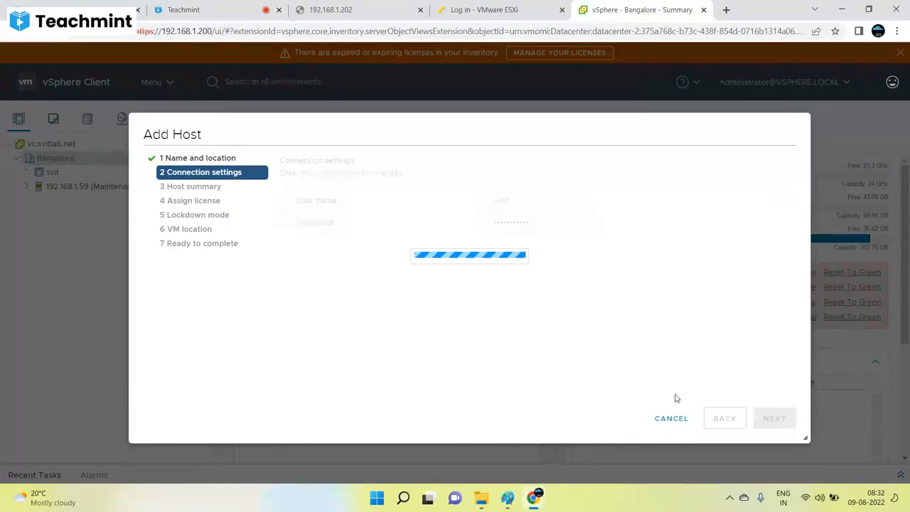
left_click(665, 418)
Step: Check the networks and virtual hardware settings of the Zenesxi virtual machine, closing the settings without changes
left_click(26, 172)
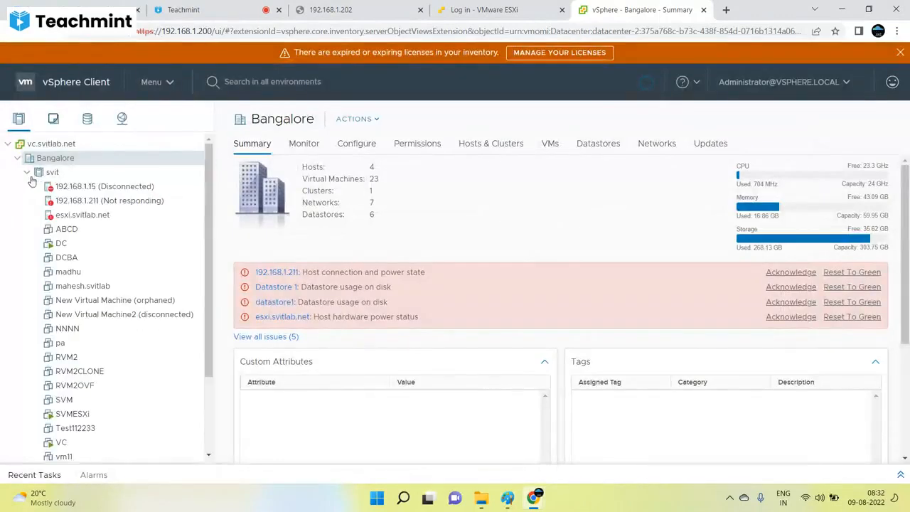
scroll(117, 398, "down", 2)
scroll(118, 398, "down", 1)
left_click(79, 424)
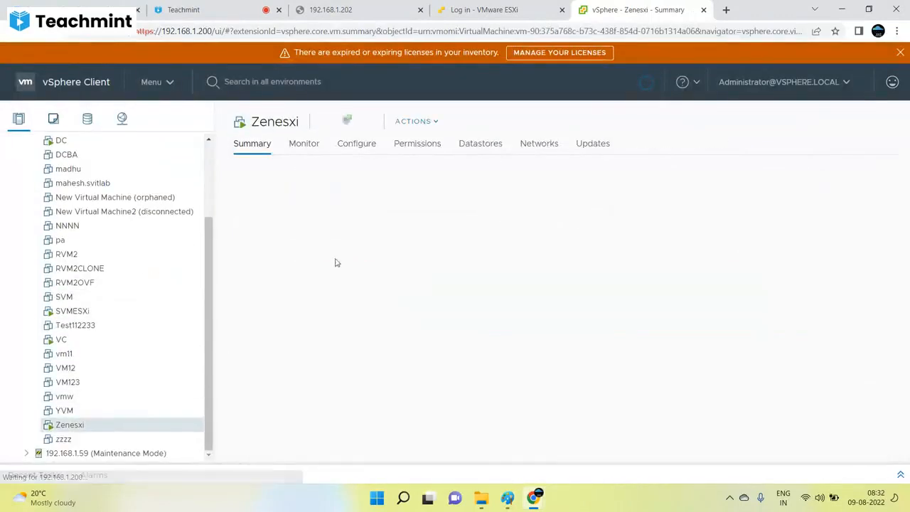
left_click(539, 145)
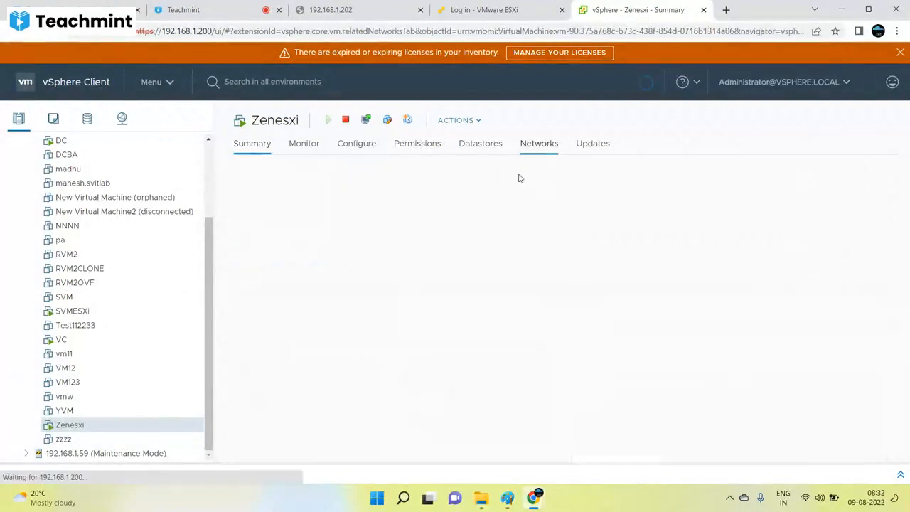
right_click(61, 426)
left_click(92, 299)
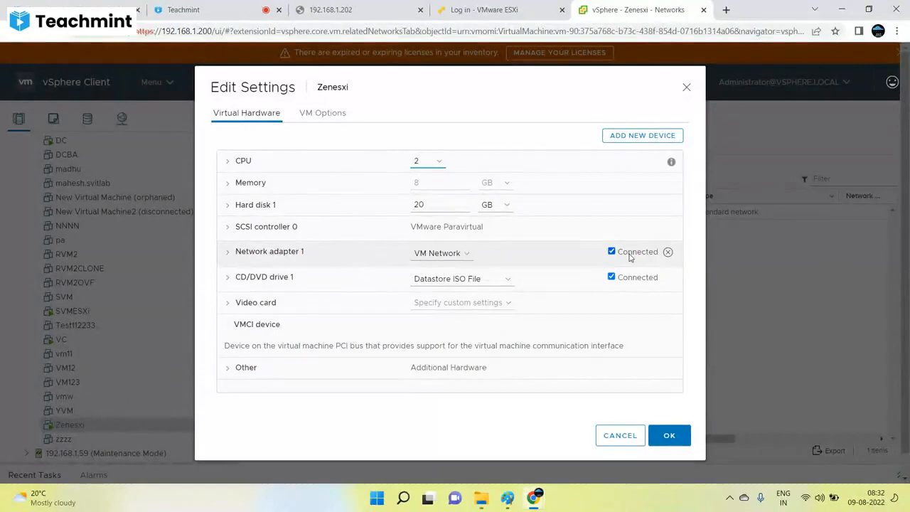
left_click(620, 436)
Step: Launch the web console of the Zenesxi virtual machine from its summary
left_click(252, 144)
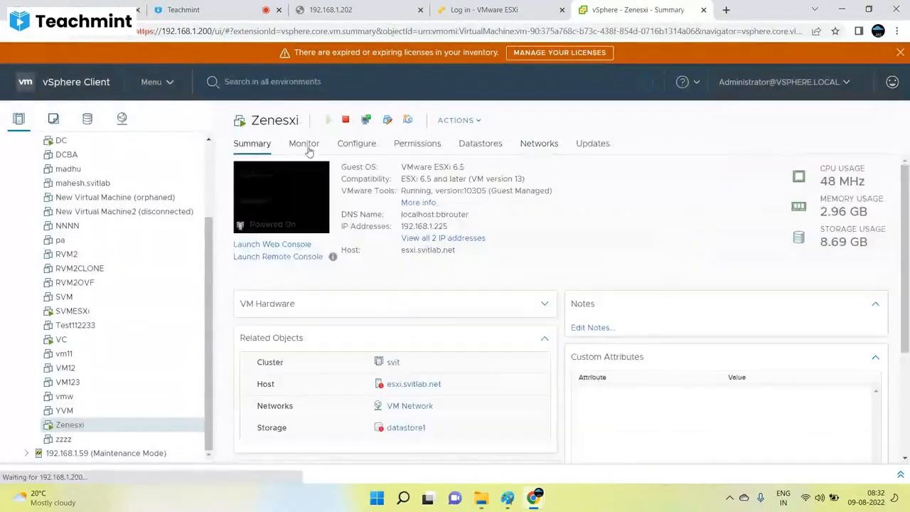
left_click(291, 208)
left_click(603, 324)
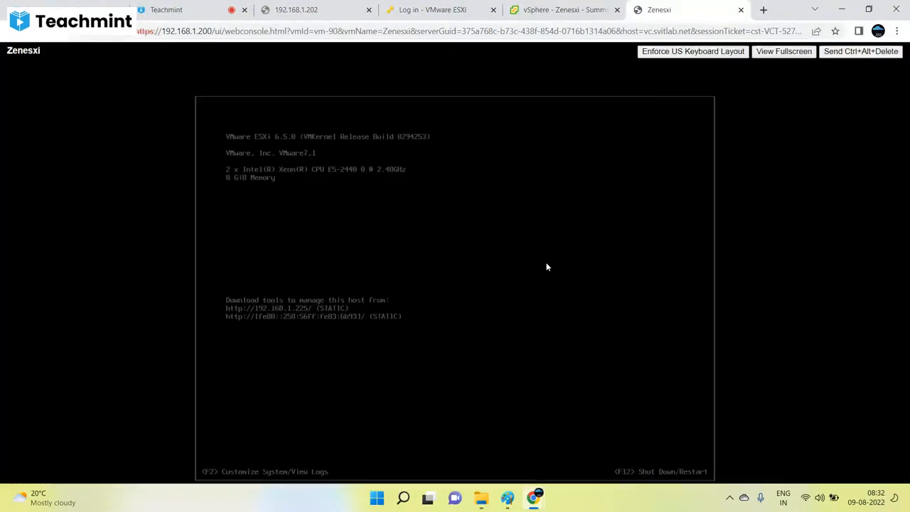
Step: Log in to the System Customization screen of the Zenesxi ESXi host as root with the account password
key("F2")
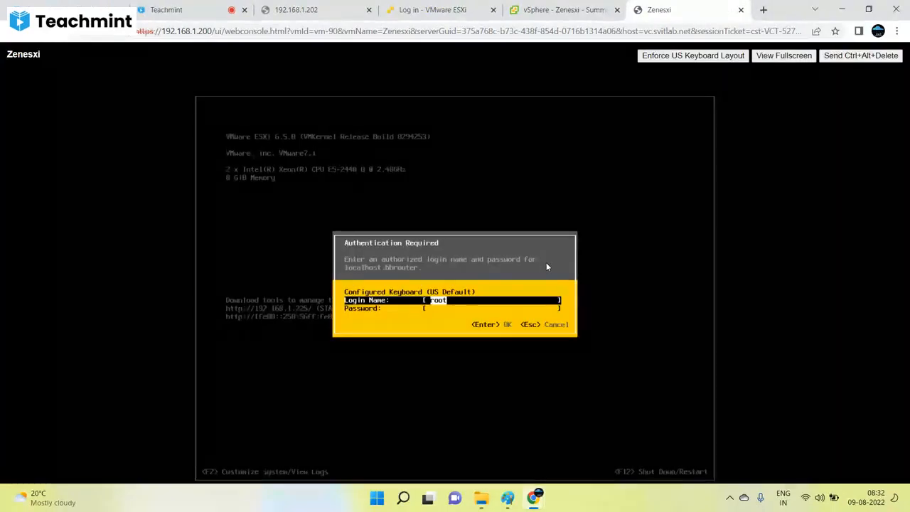
key("Tab")
type("*******")
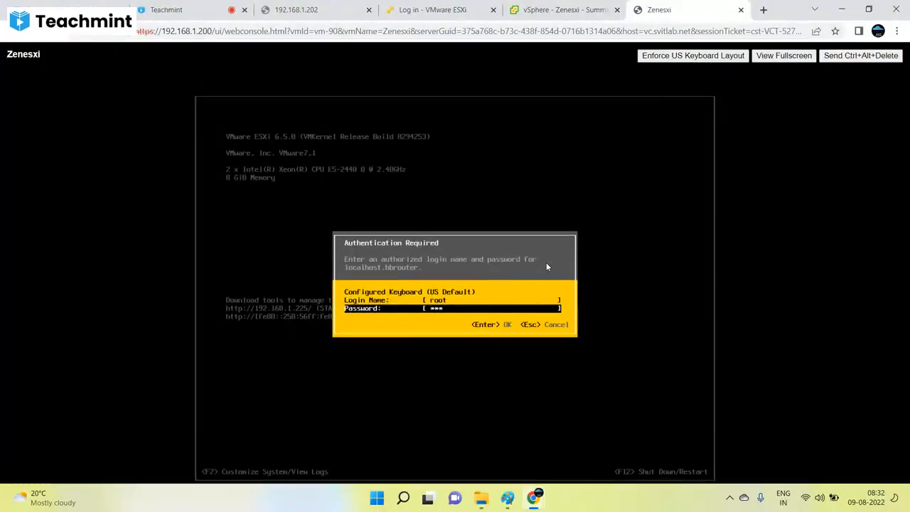
type("*")
key("Return")
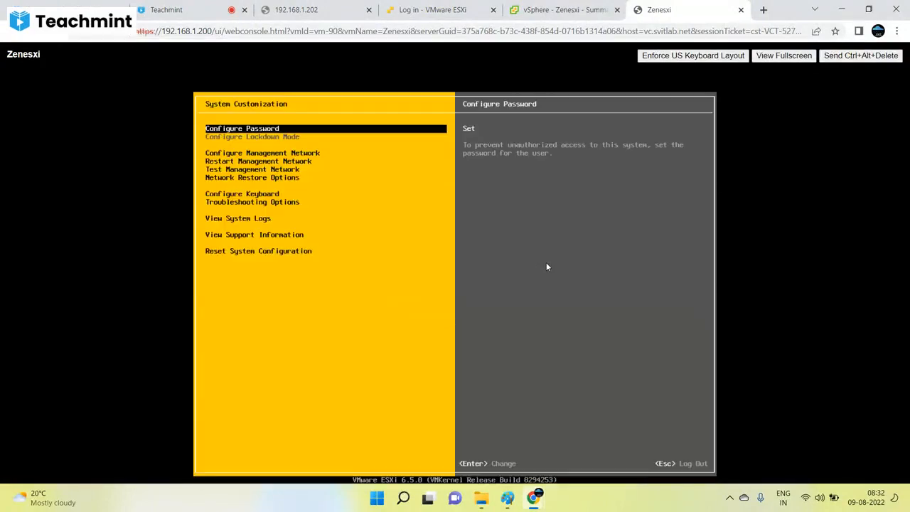
Step: Check the network adapters selected for the host's management network and return to System Customization without changes
key("Down")
key("Down")
key("Return")
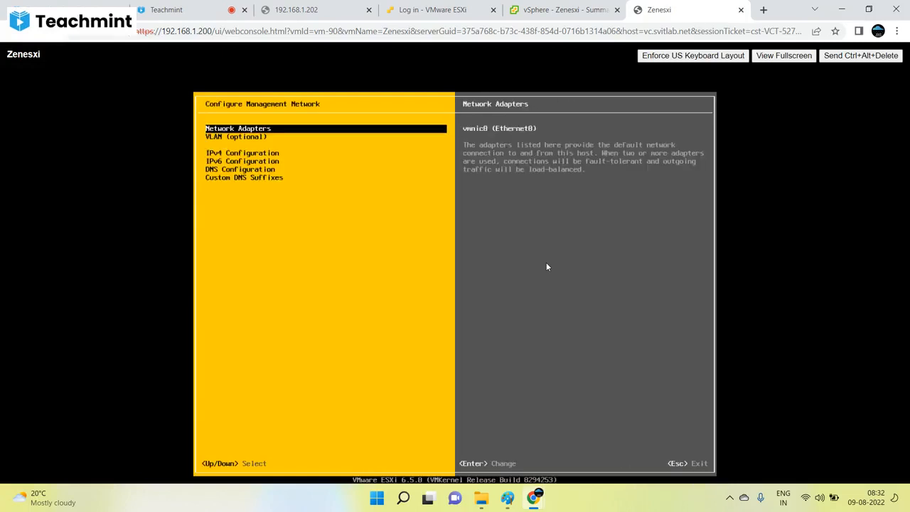
key("Return")
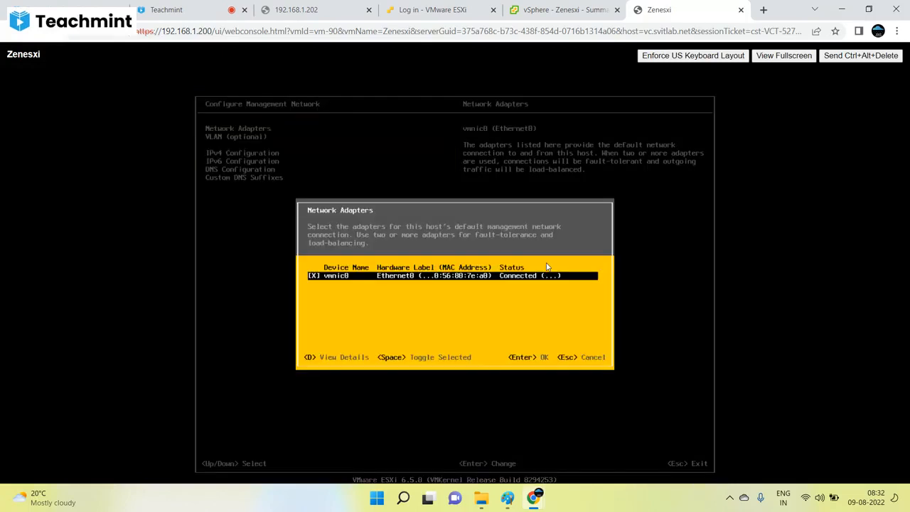
key("Escape")
key("Escape")
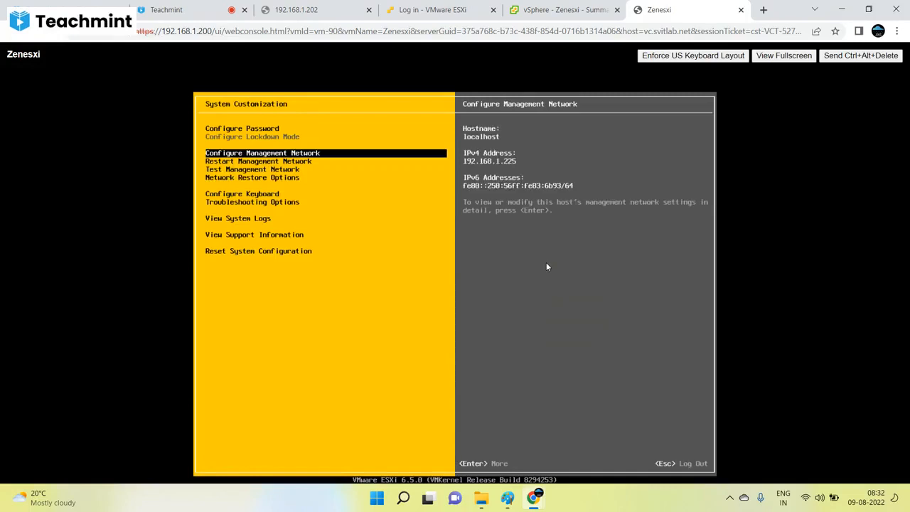
Step: Open the IPv4 configuration of the host's management network
key("Return")
key("Down")
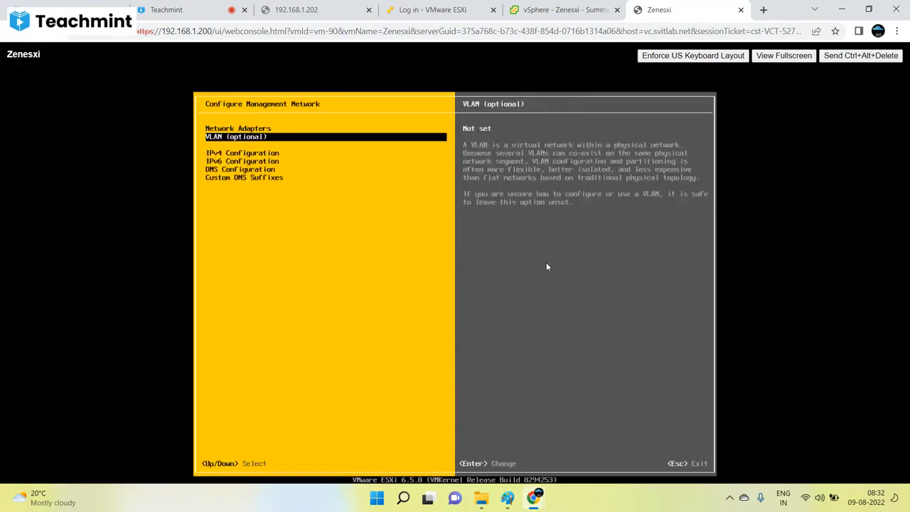
key("Down")
key("Up")
key("Down")
key("Return")
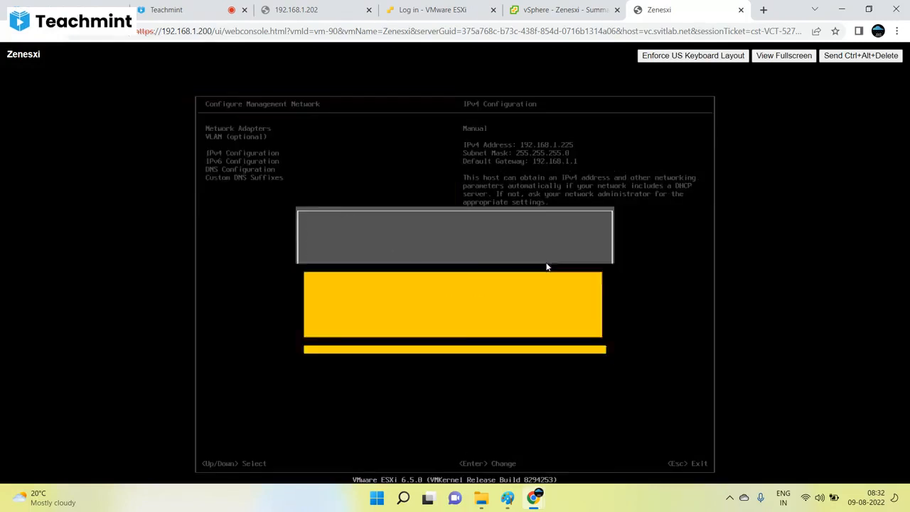
Step: Set the management network's static IPv4 address to 192.168.1.230 and accept the IPv4 configuration
key("Down")
key("Down")
key("Down")
key("Down")
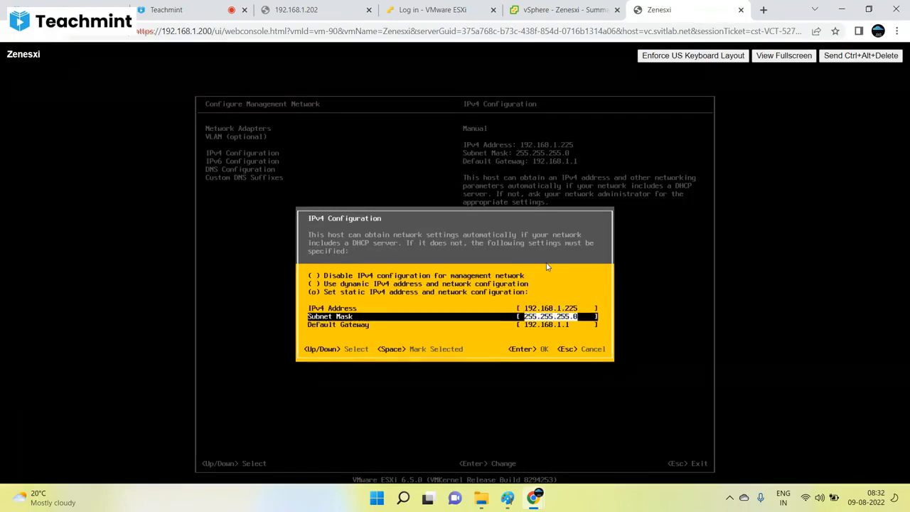
key("Down")
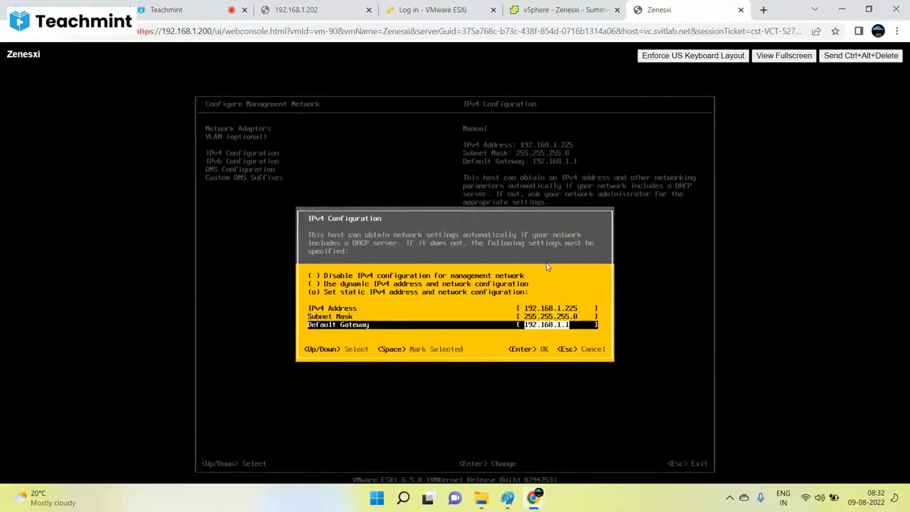
key("Up")
key("Up")
key("Up")
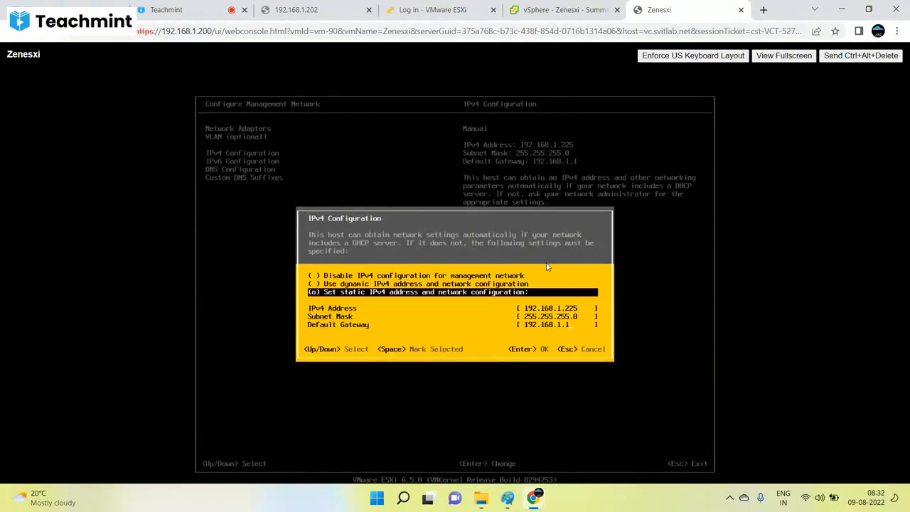
key("Down")
key("Down")
key("Up")
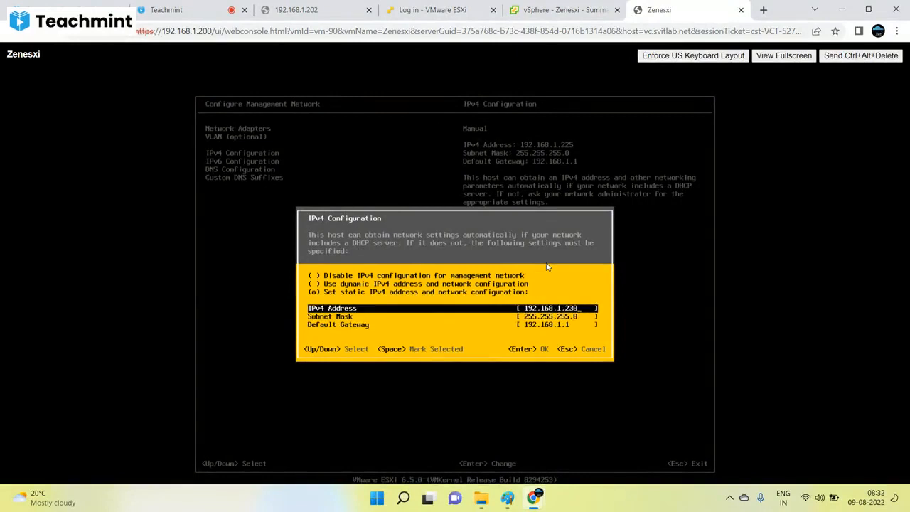
key("Return")
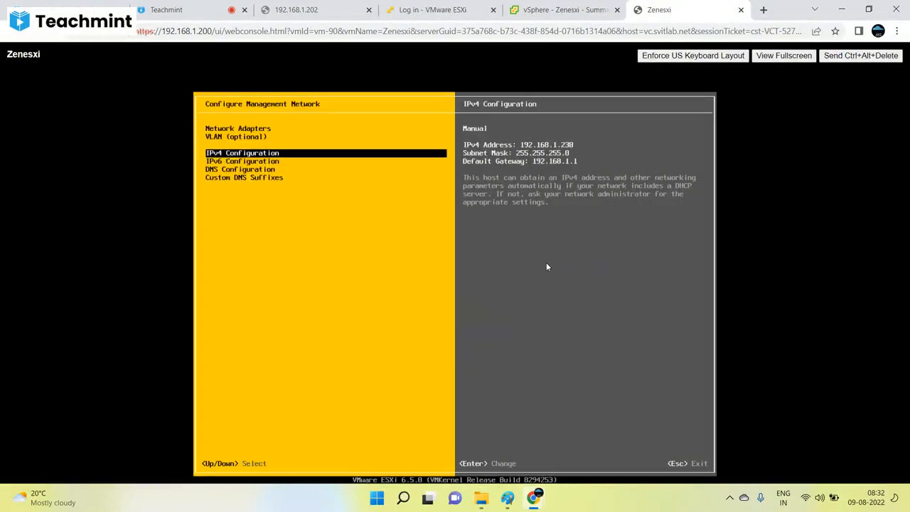
Step: Apply the management network changes with a network restart and log out of System Customization
key("Escape")
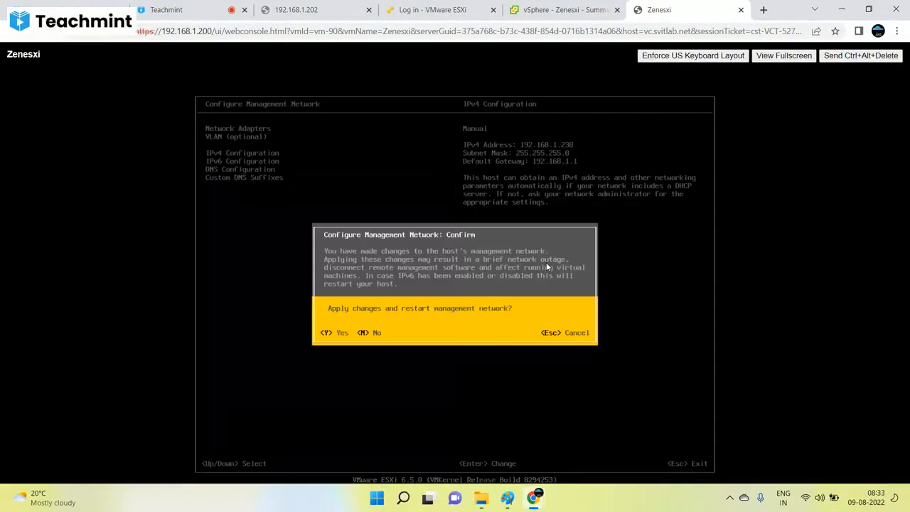
key("y")
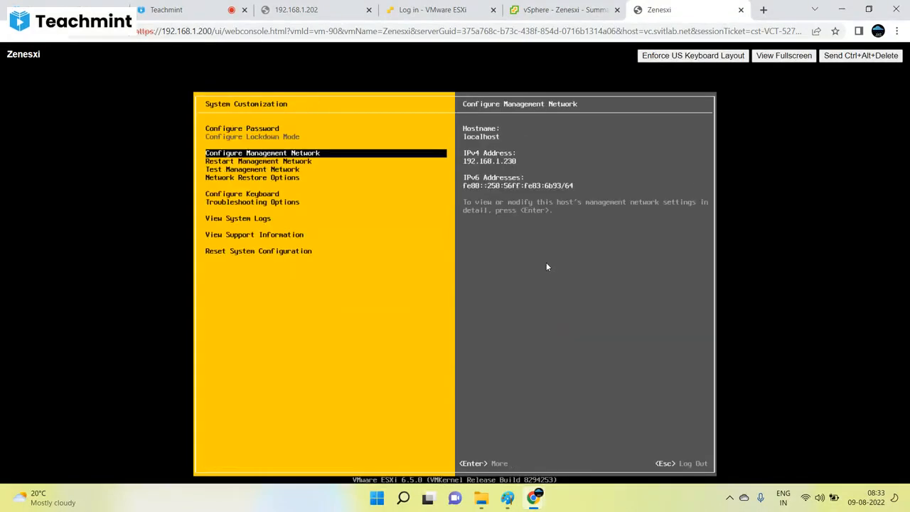
key("Escape")
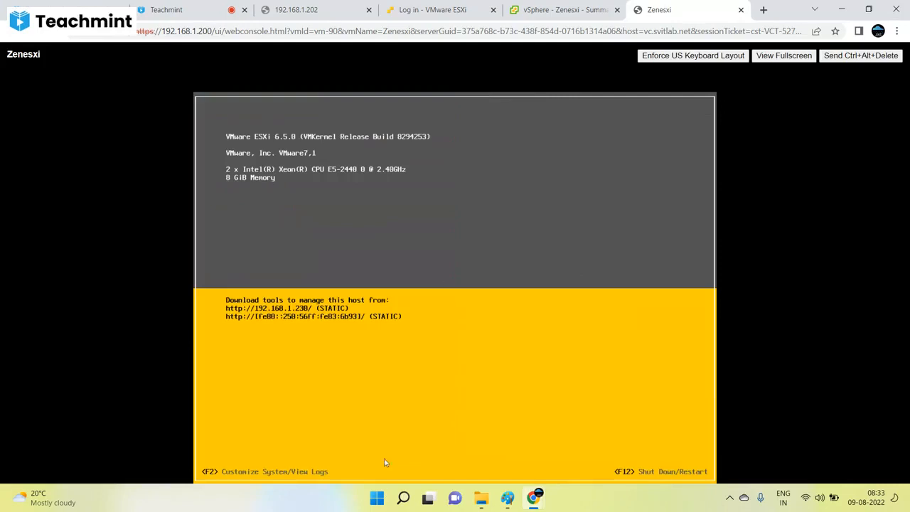
Step: Open Command Prompt and ping 192.168.1.230
left_click(367, 501)
type("cmd")
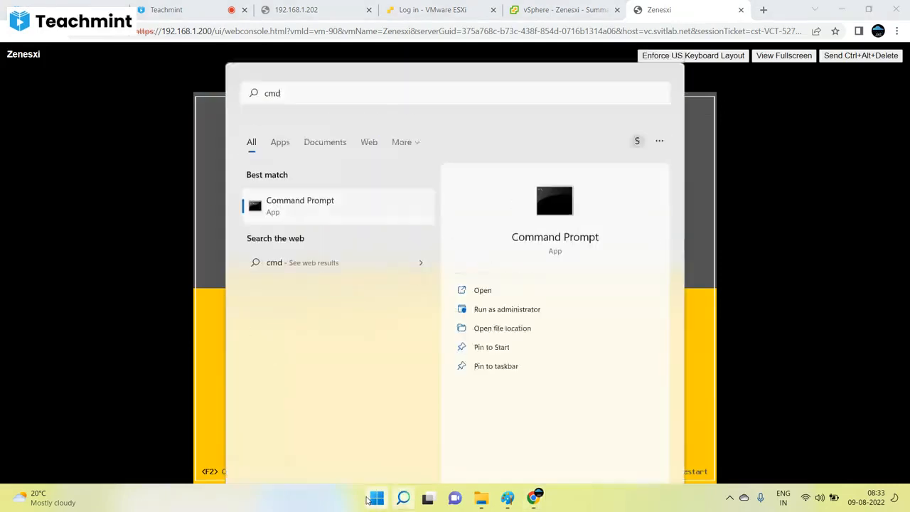
key("Return")
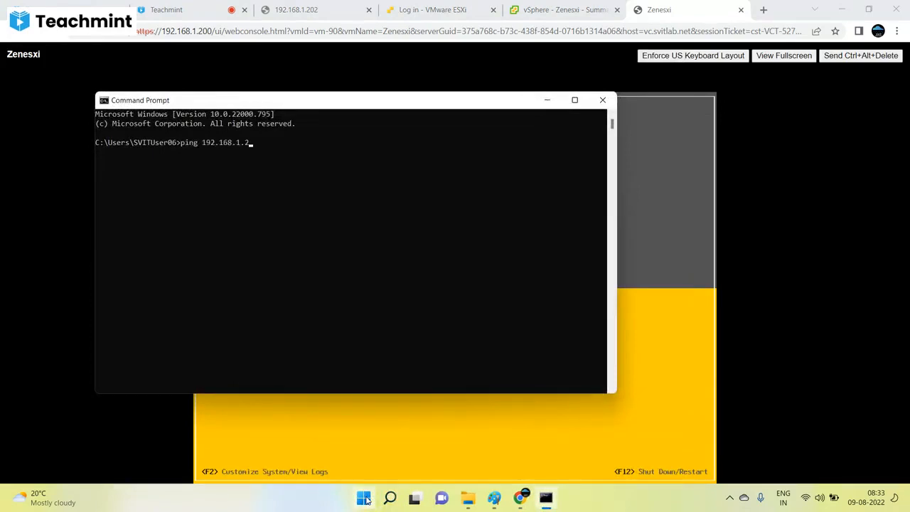
type("0")
key("Return")
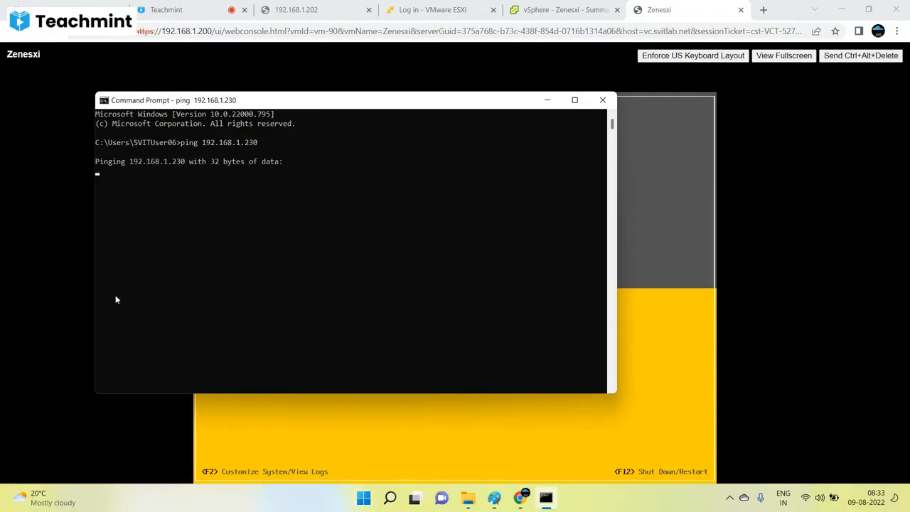
Step: In the vSphere Client, set the Zenesxi virtual machine's CD/DVD drive 1 to Client Device, keep network adapter 1 on VM Network, and save
left_click(541, 10)
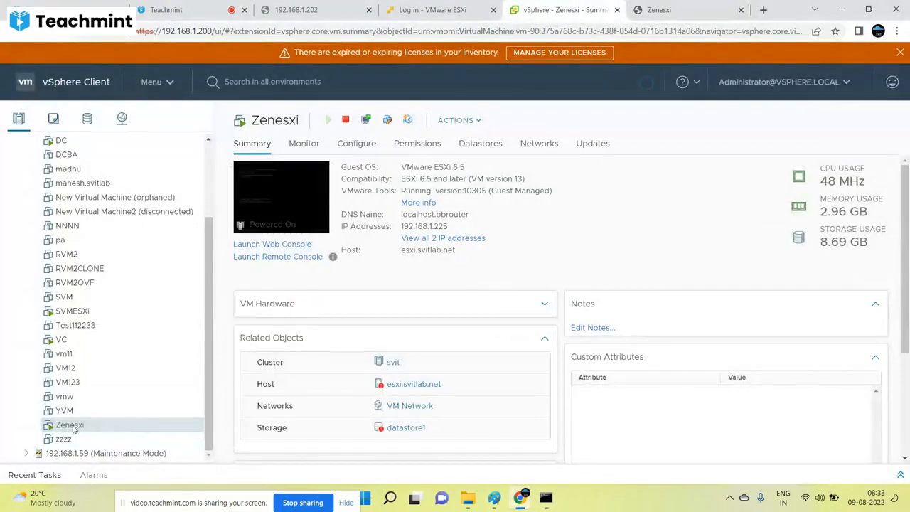
right_click(117, 424)
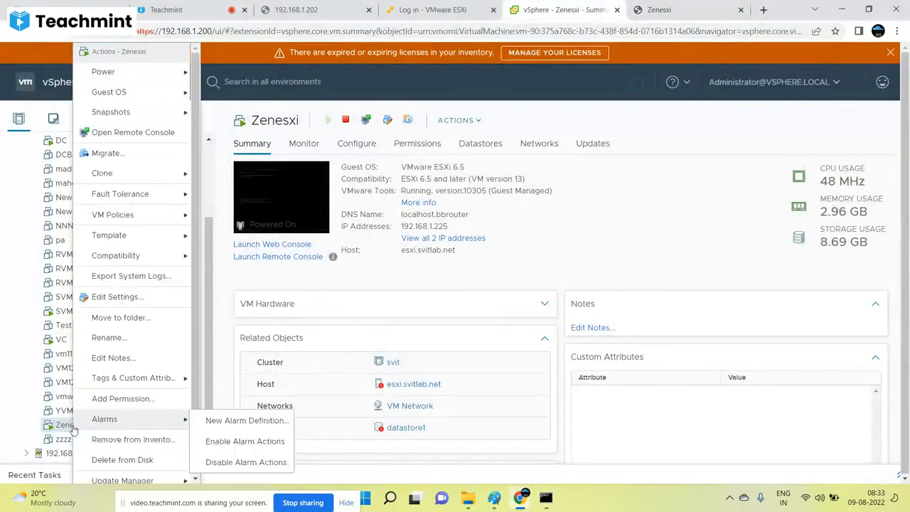
left_click(117, 297)
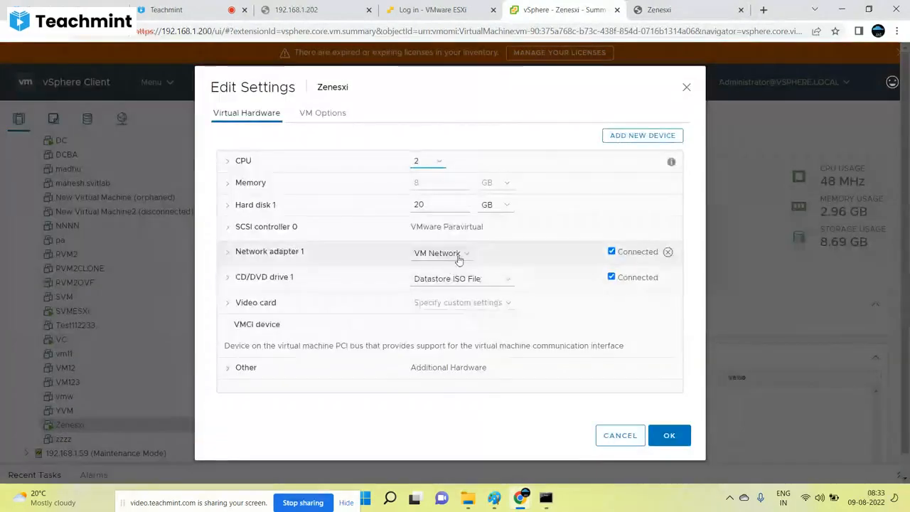
left_click(449, 279)
left_click(450, 292)
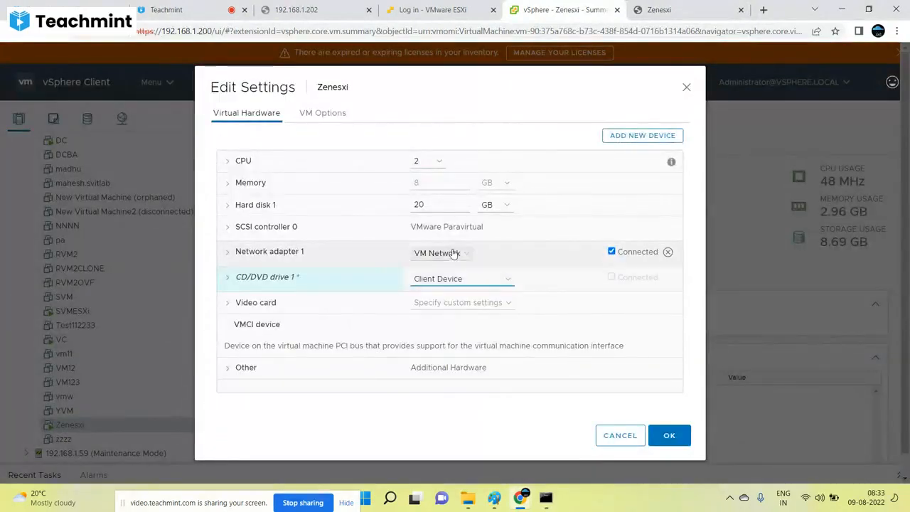
left_click(437, 253)
left_click(437, 262)
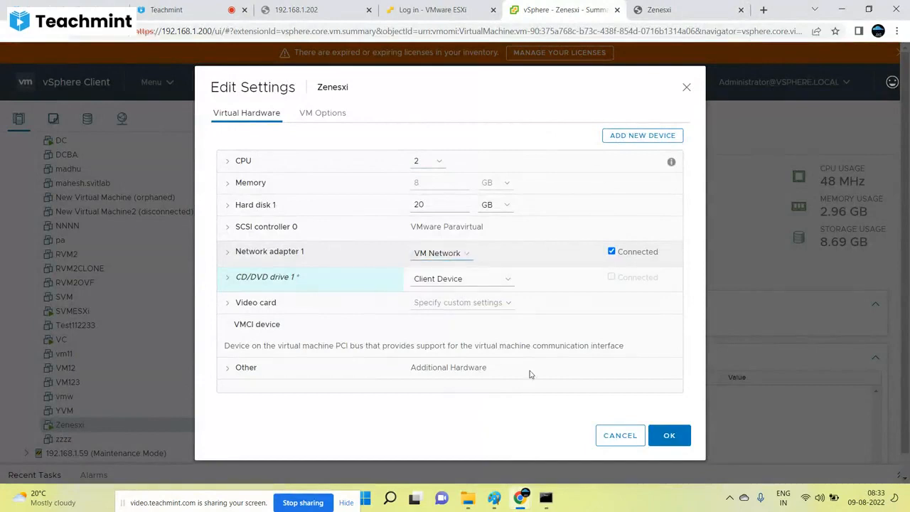
left_click(668, 435)
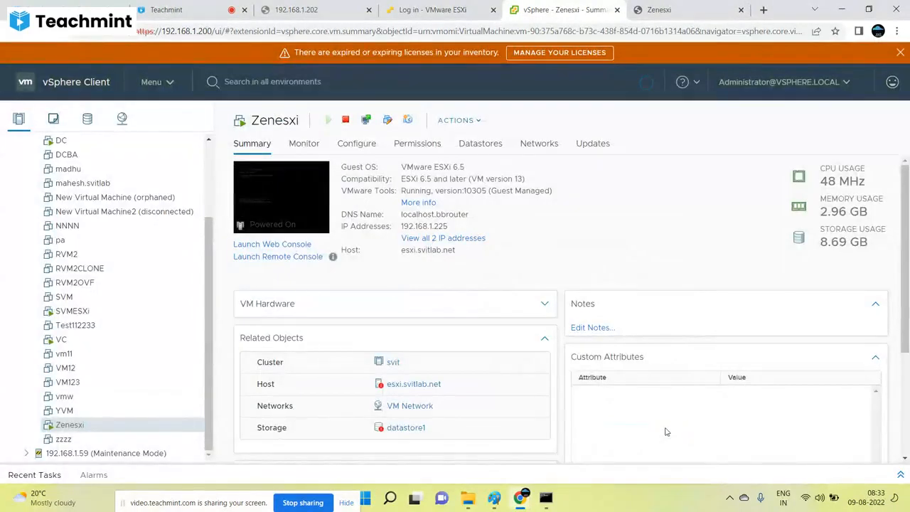
Step: Repeat the ping to 192.168.1.230 in Command Prompt and return to the Zenesxi summary in the vSphere Client
left_click(546, 495)
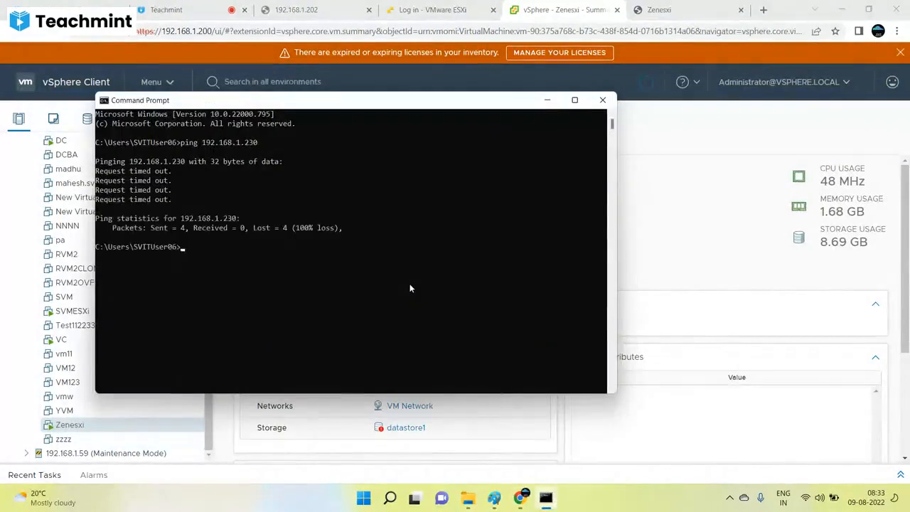
key("Up")
key("Return")
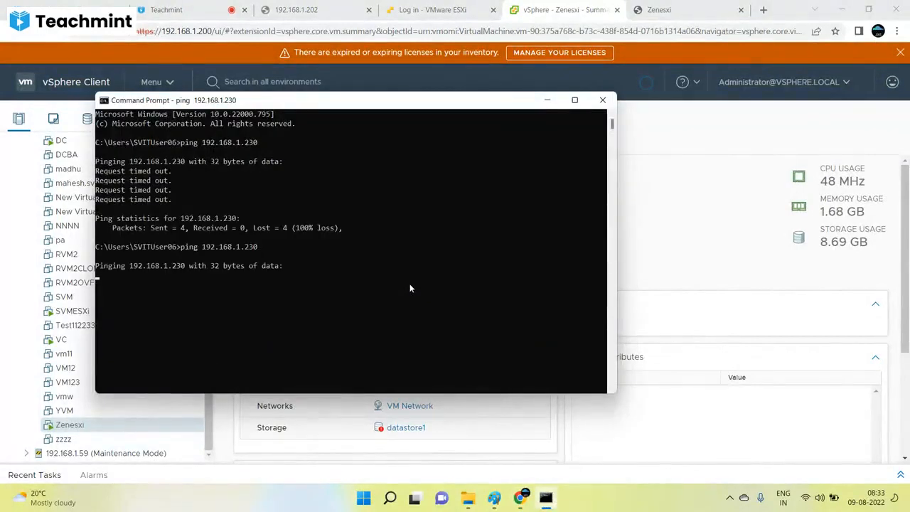
left_click(659, 244)
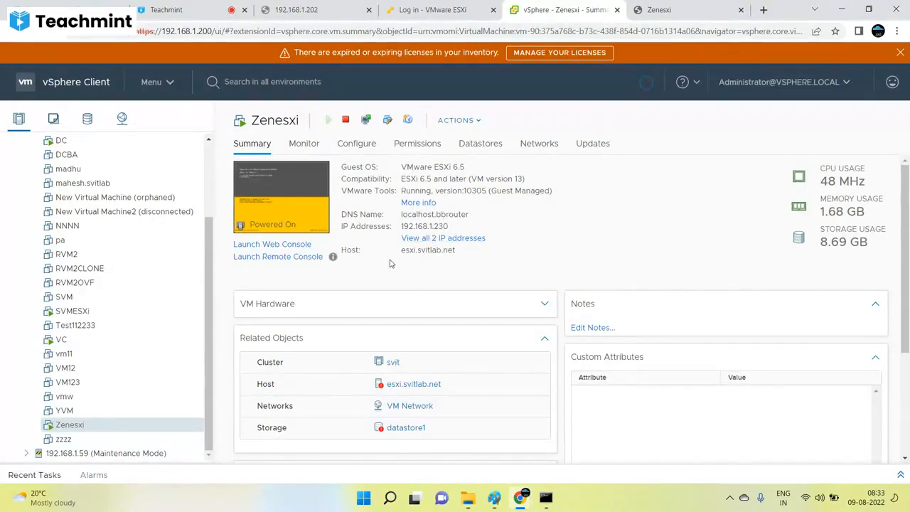
Step: Launch the Zenesxi web console and log in to System Customization as root with the account password
left_click(272, 244)
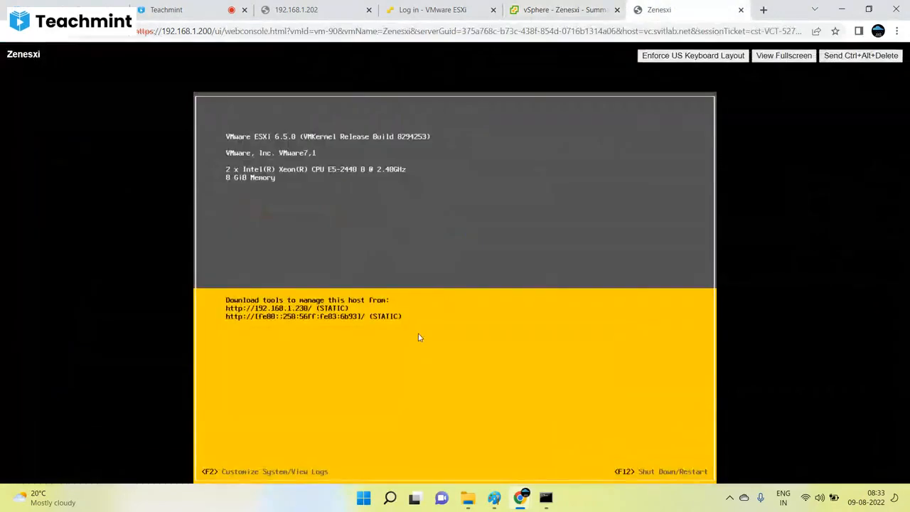
key("F2")
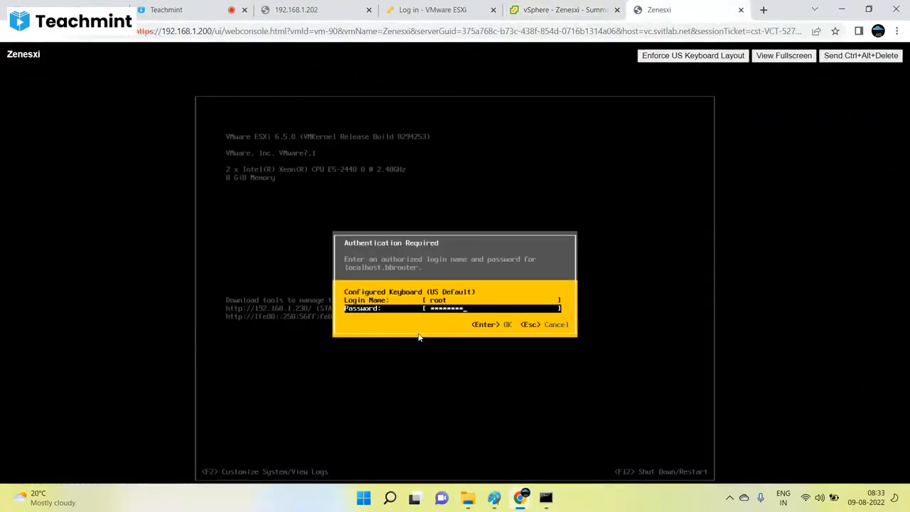
key("Return")
Step: Mute all students in the Teachmint meeting and return to the Zenesxi console
left_click(166, 15)
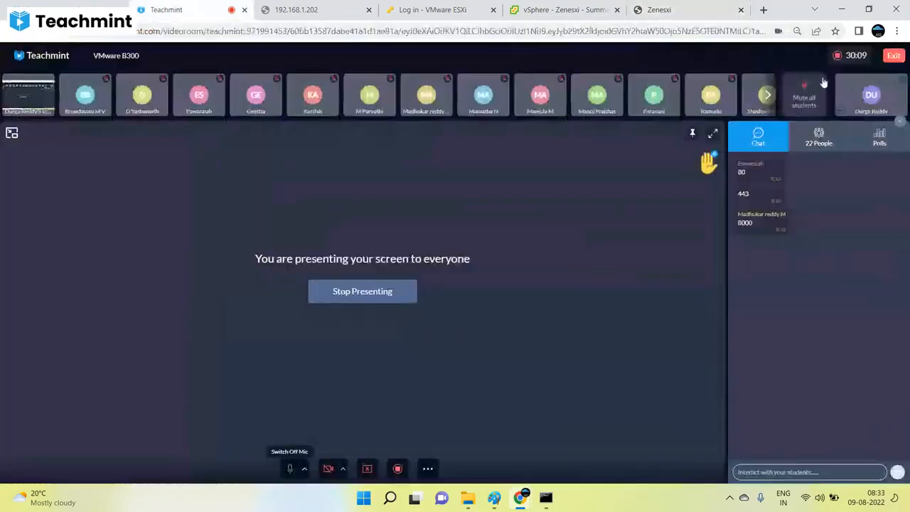
left_click(812, 104)
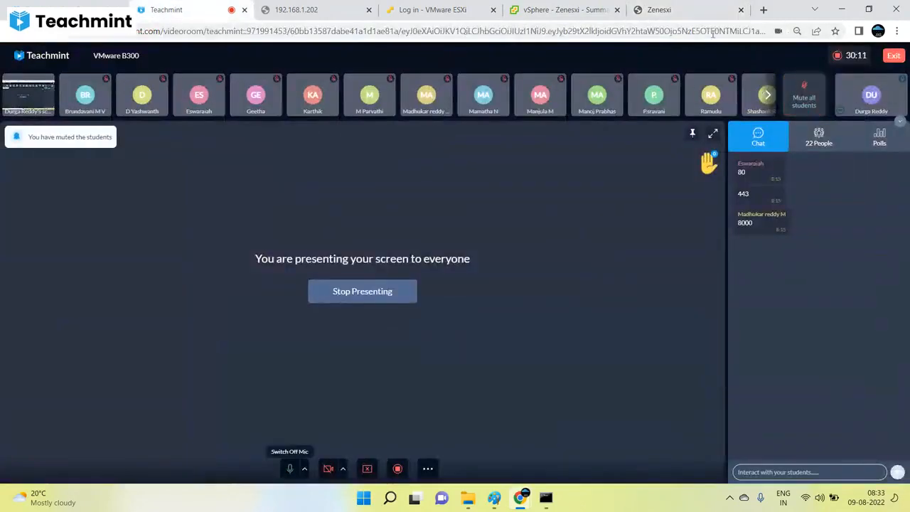
left_click(683, 9)
Step: Run the management network test on the Zenesxi host with the default addresses
key("Down")
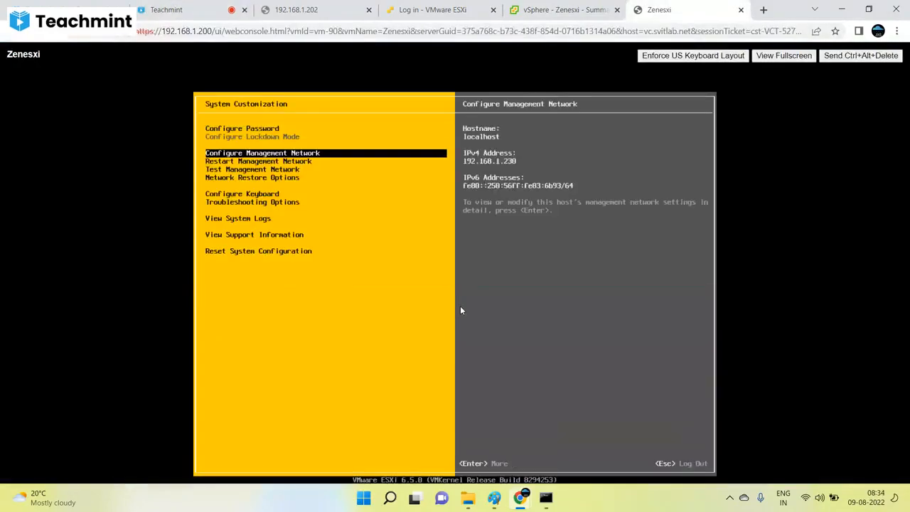
key("Down")
key("Down")
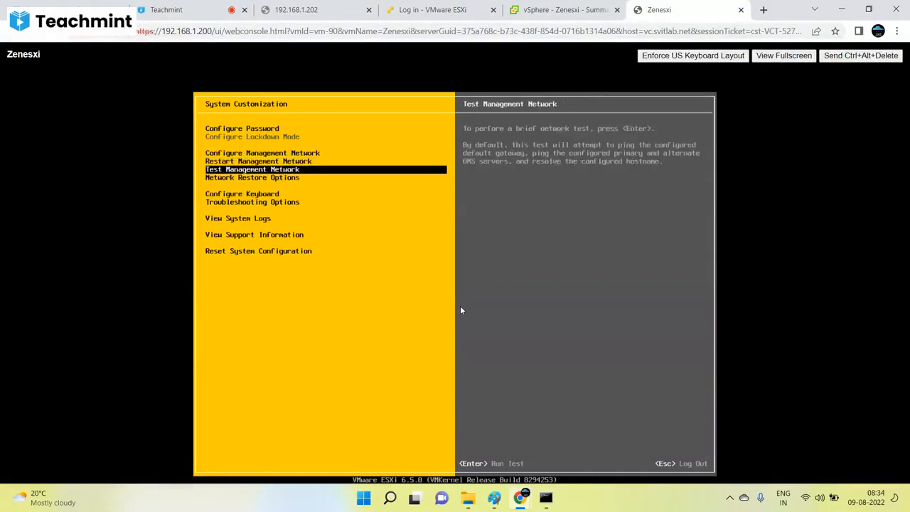
key("Return")
key("Return")
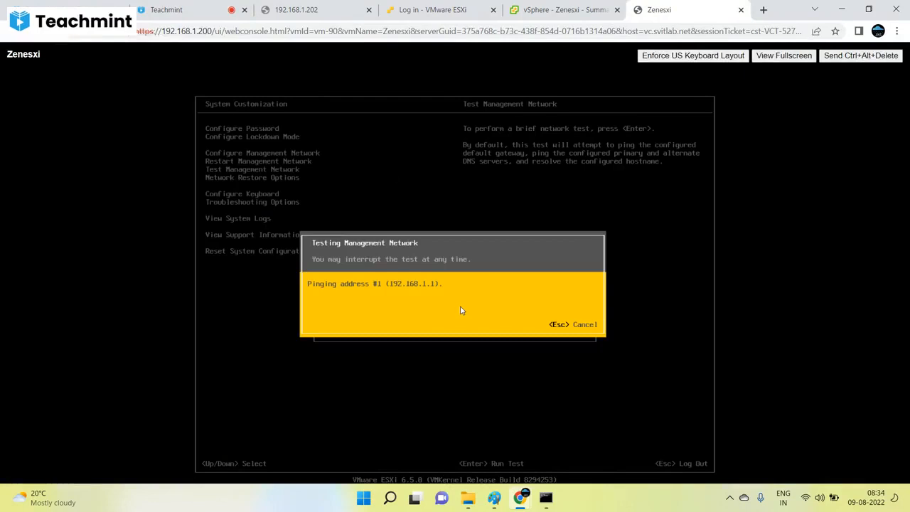
Step: In the vSphere Client, take host 192.168.1.59 out of maintenance mode and move it into the svit cluster
left_click(562, 10)
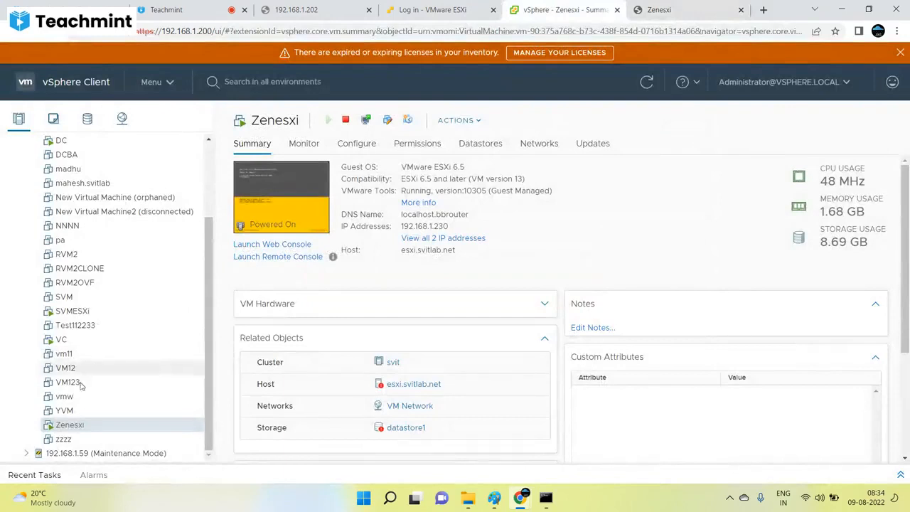
right_click(43, 453)
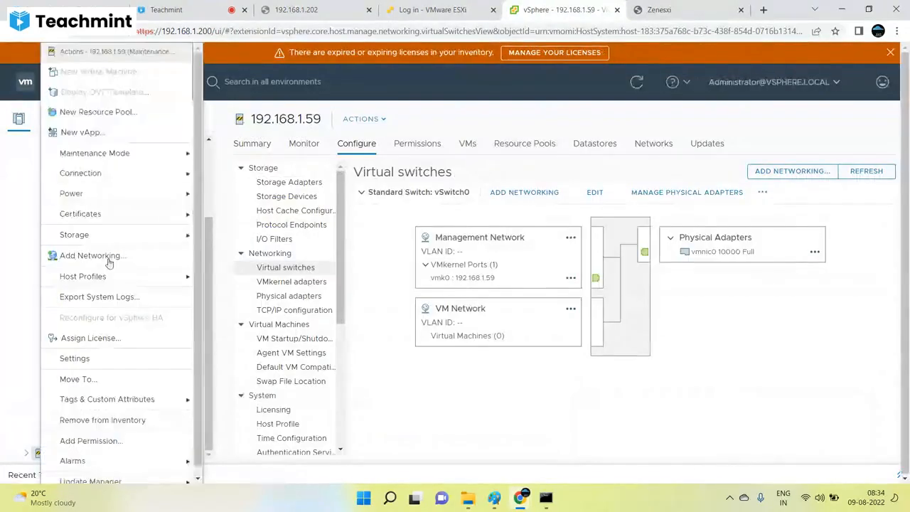
mouse_move(121, 159)
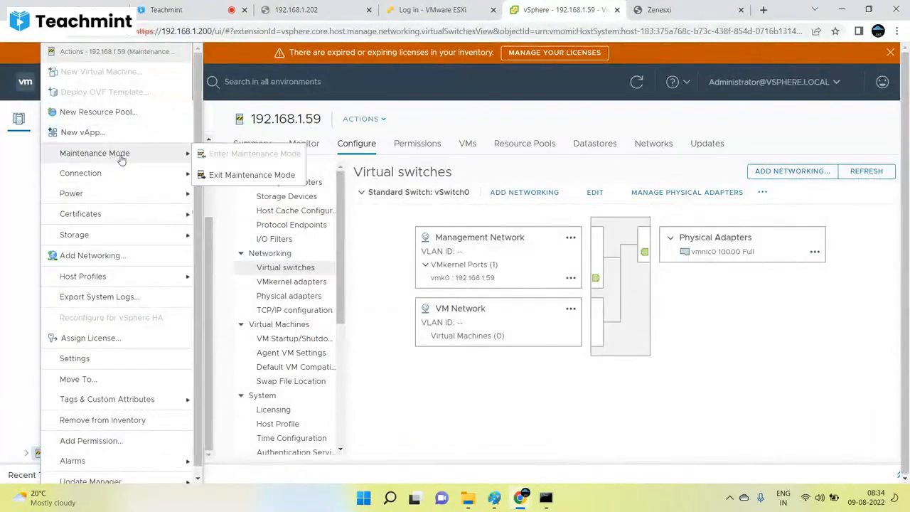
left_click(216, 175)
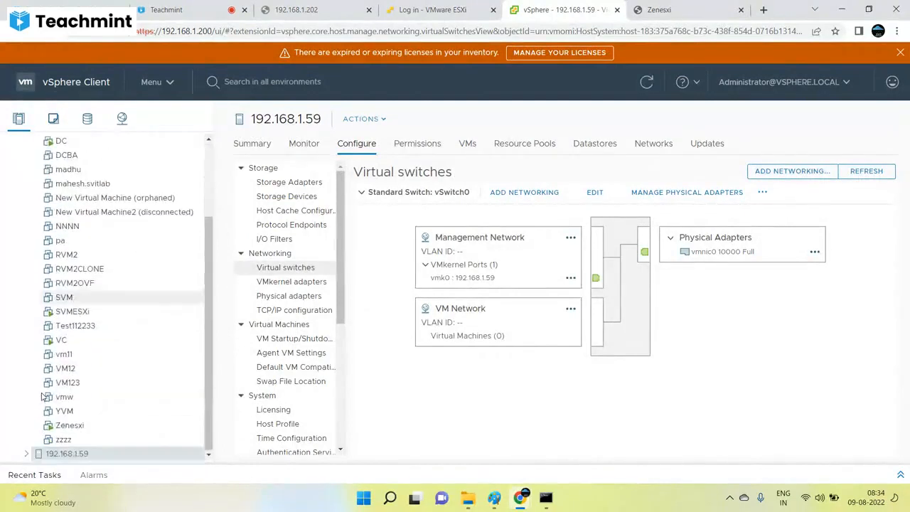
left_click_drag(55, 458, 53, 188)
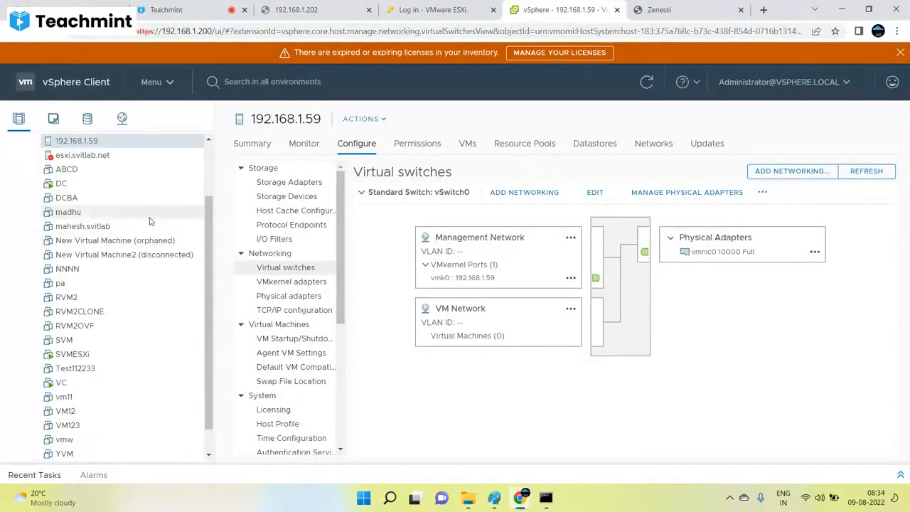
Step: Check the esxi.svitlab.net host and the summaries of the VC and DC virtual machines
left_click(106, 231)
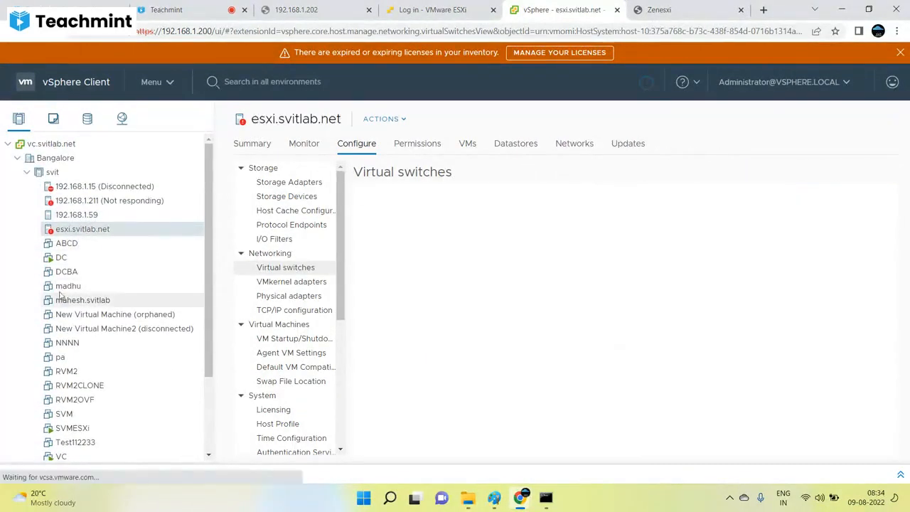
scroll(80, 376, "down", 2)
left_click(62, 354)
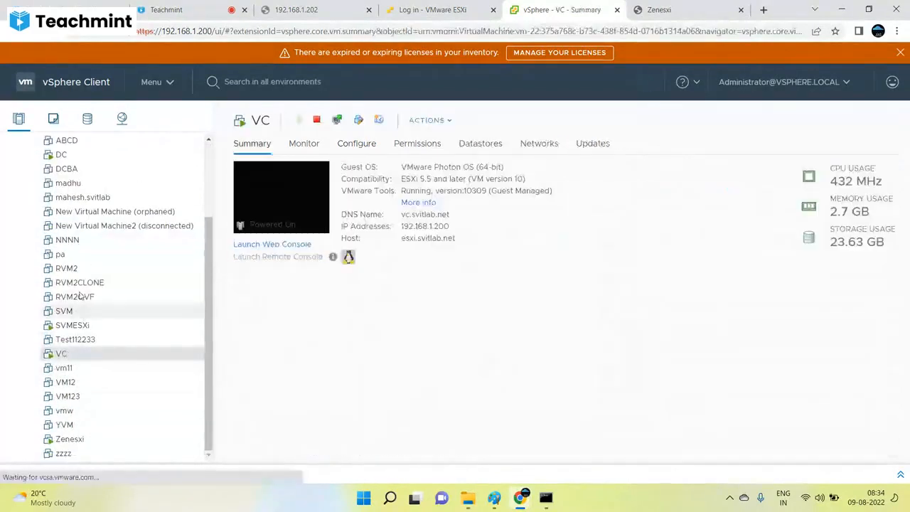
left_click(60, 155)
scroll(117, 229, "up", 3)
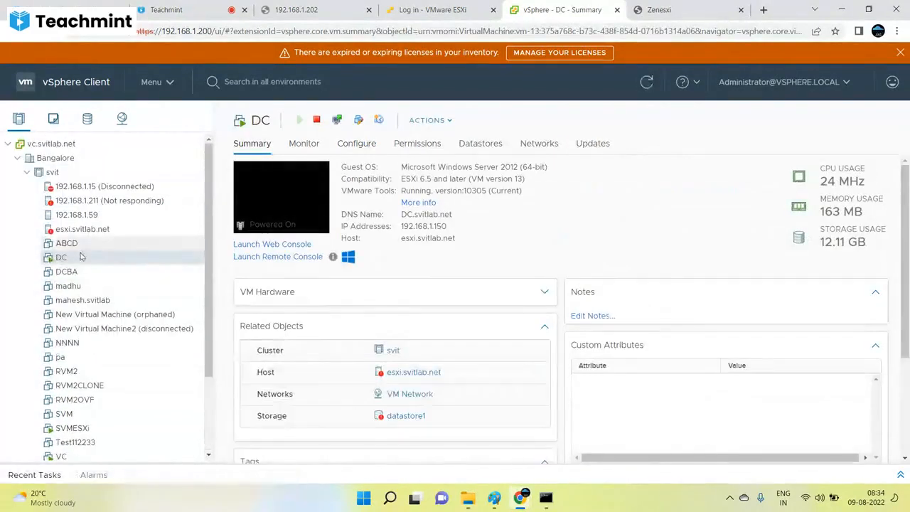
Step: Check the virtual switch configuration of hosts esxi.svitlab.net and 192.168.1.59
left_click(90, 229)
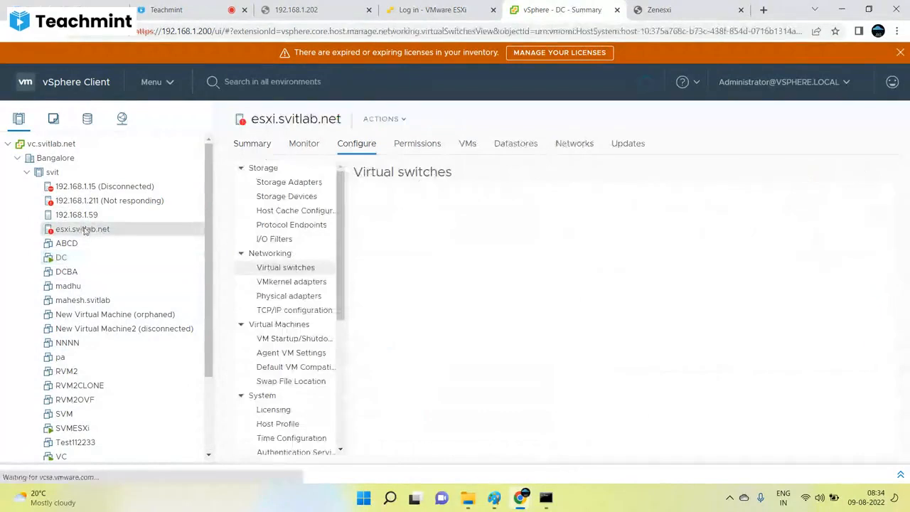
left_click(90, 217)
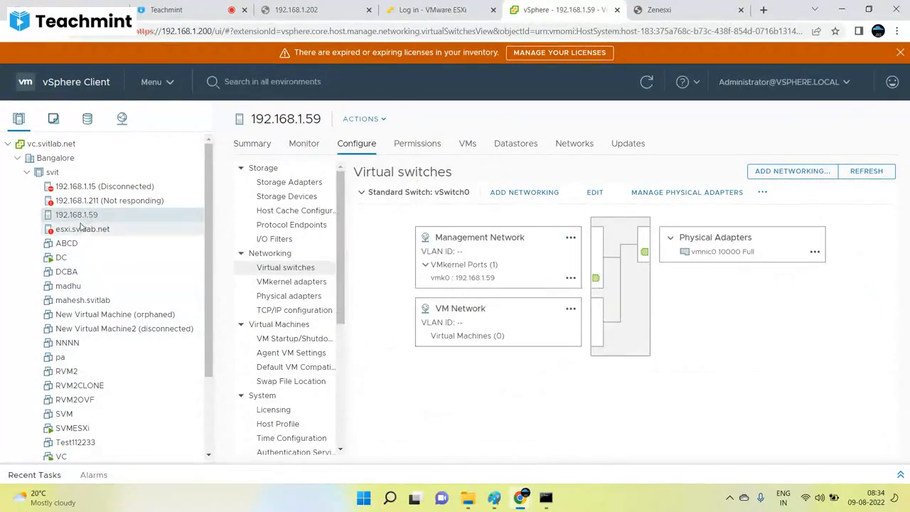
left_click(62, 261)
right_click(62, 260)
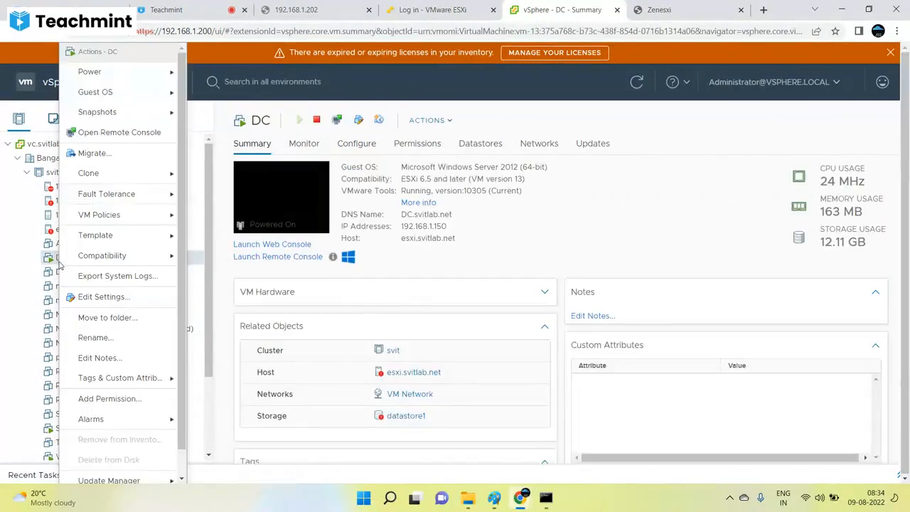
left_click(96, 154)
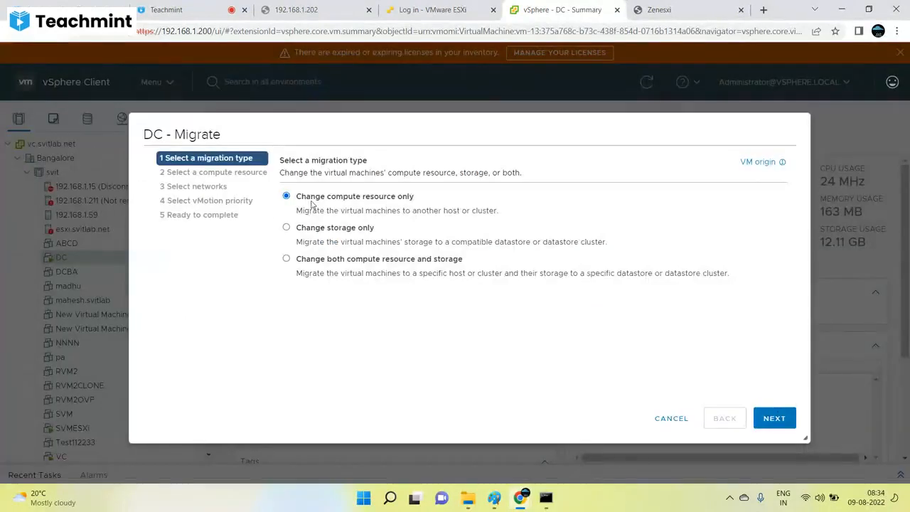
left_click(665, 421)
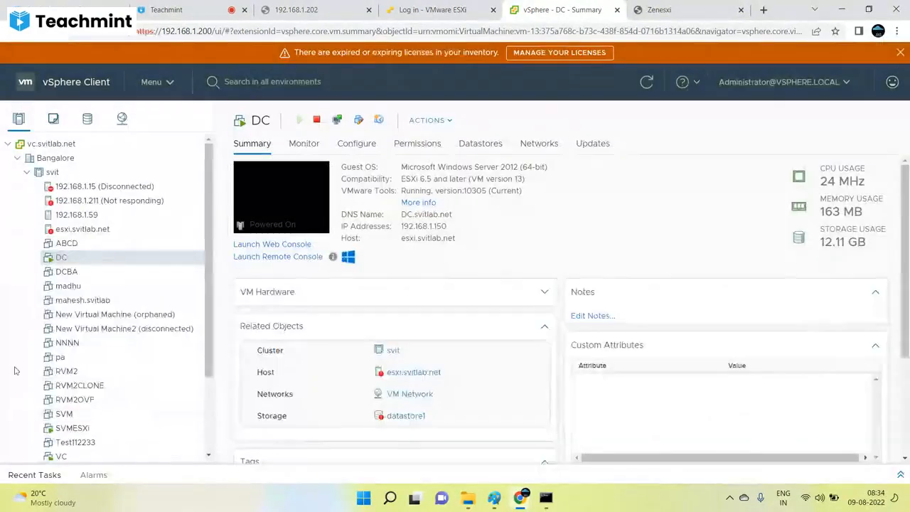
Step: Start migrating the DC virtual machine with only the compute resource changed, and check compatibility with host esxi.svitlab.net
left_click_drag(56, 261, 91, 209)
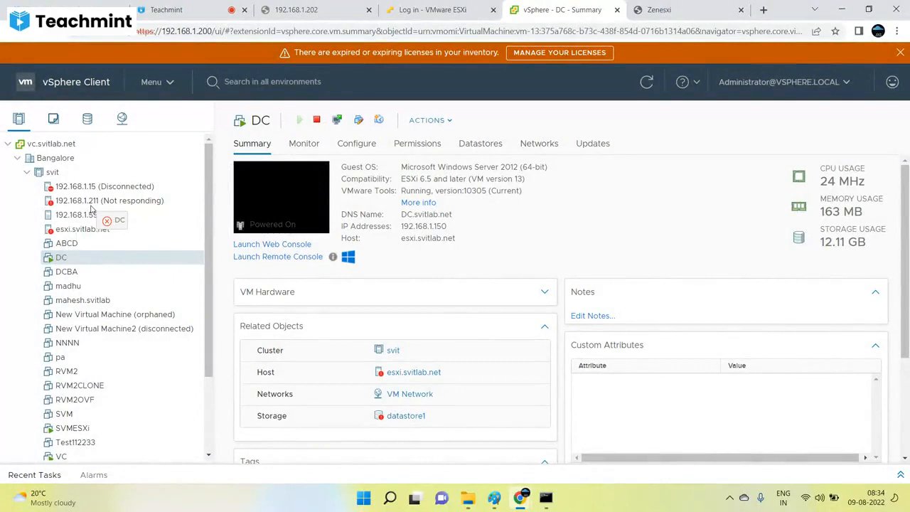
left_click_drag(91, 209, 89, 216)
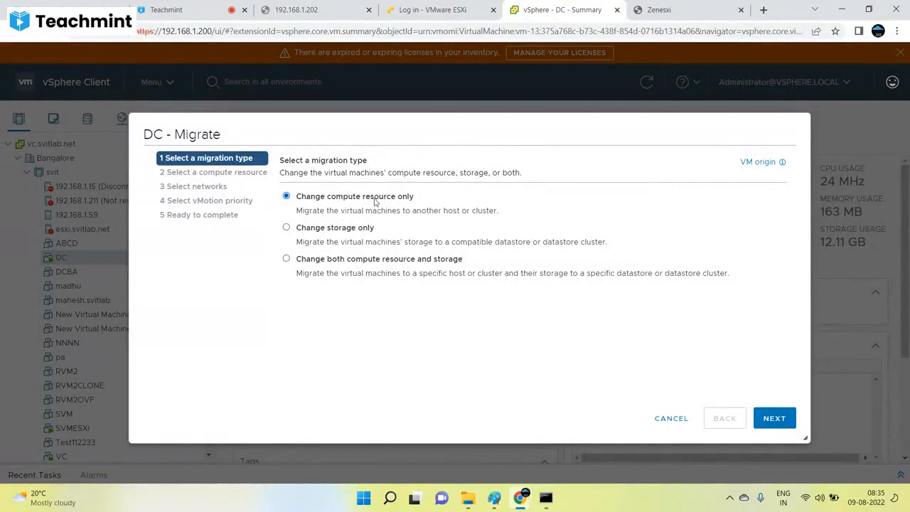
left_click(772, 418)
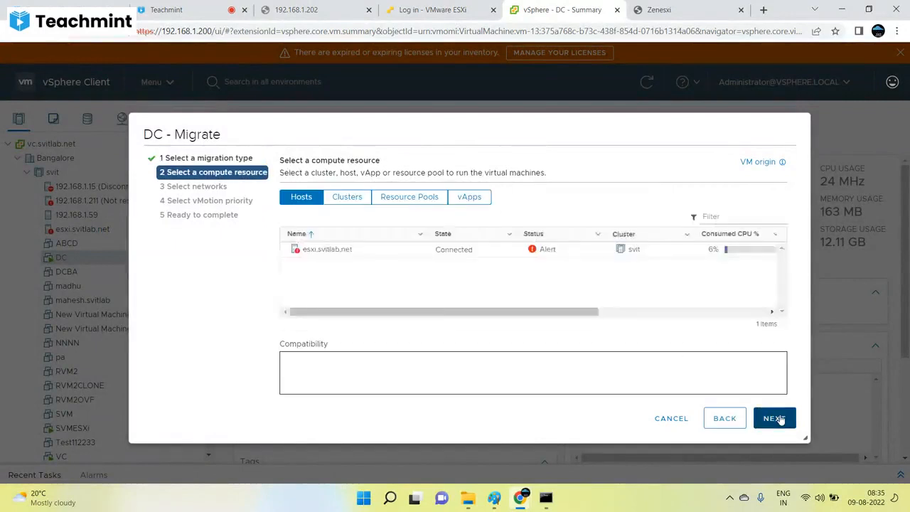
left_click(369, 249)
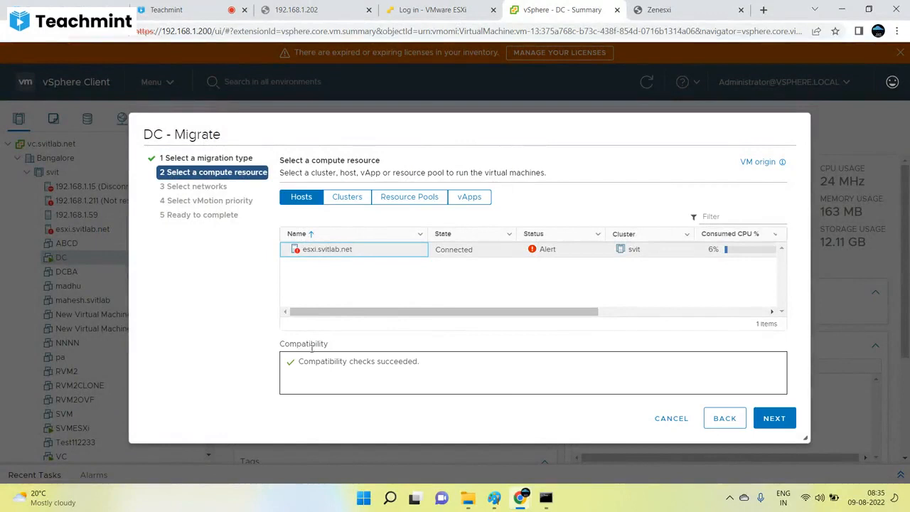
left_click_drag(300, 361, 422, 359)
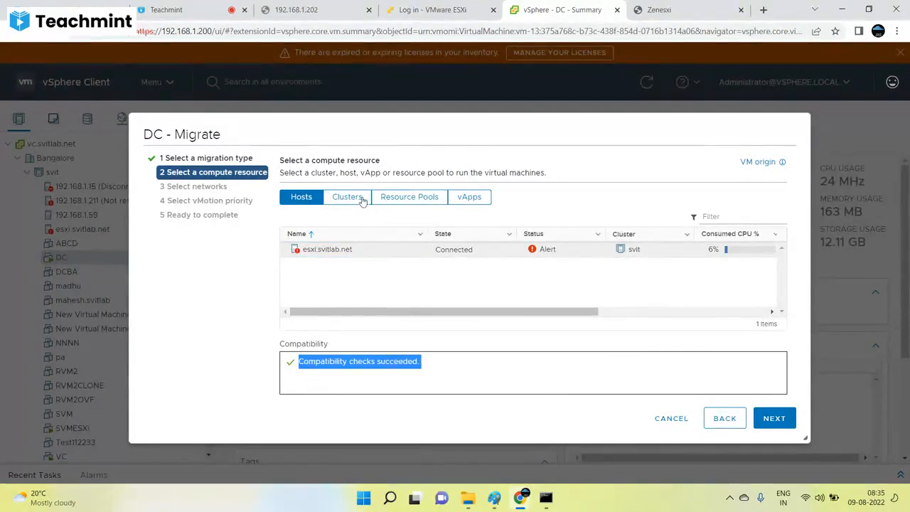
Step: Change DC's migration type to both compute resource and storage, and choose host 192.168.1.59 as the destination
left_click(714, 420)
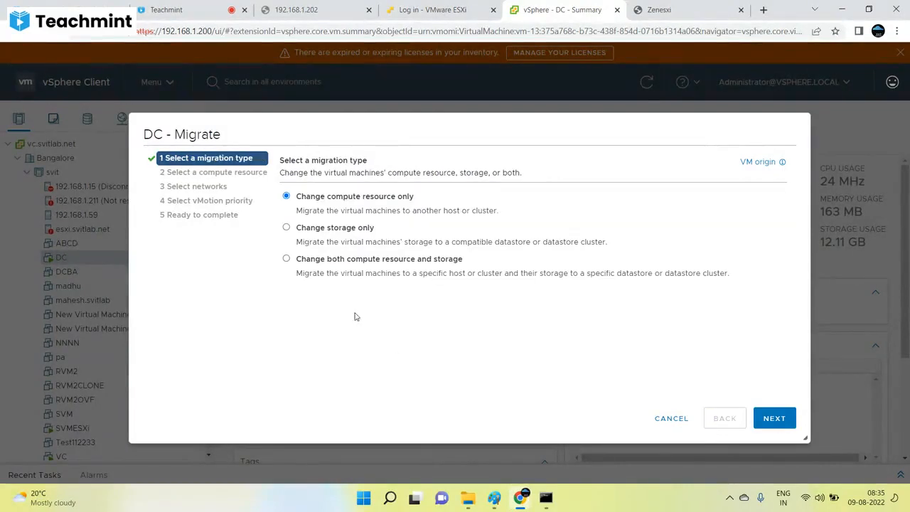
left_click(320, 261)
left_click(785, 423)
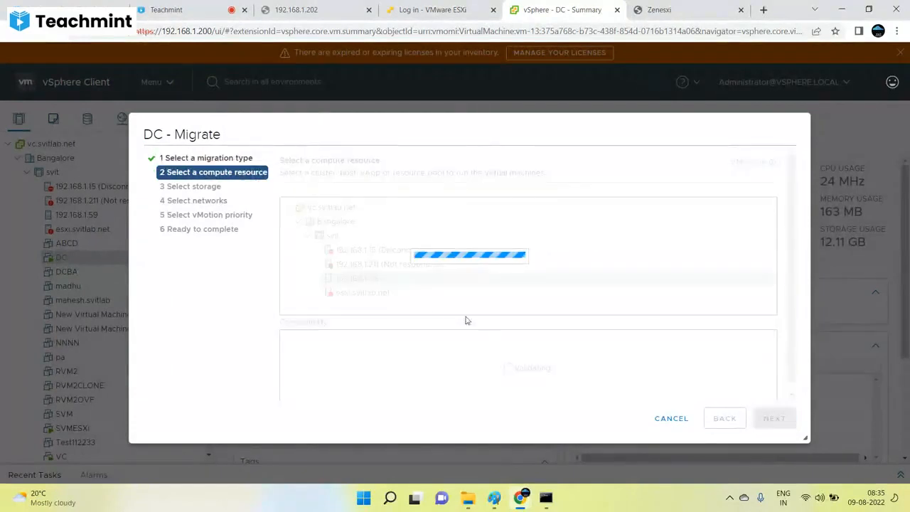
left_click(364, 281)
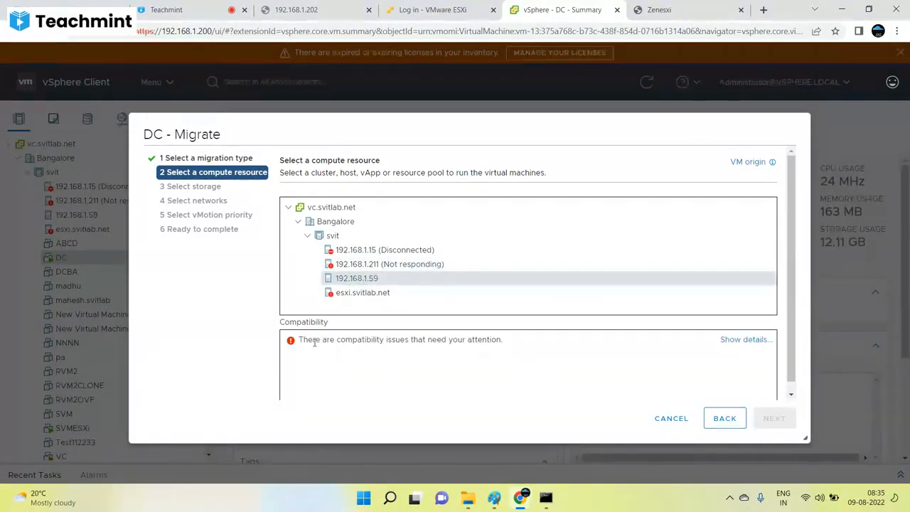
left_click_drag(314, 339, 471, 339)
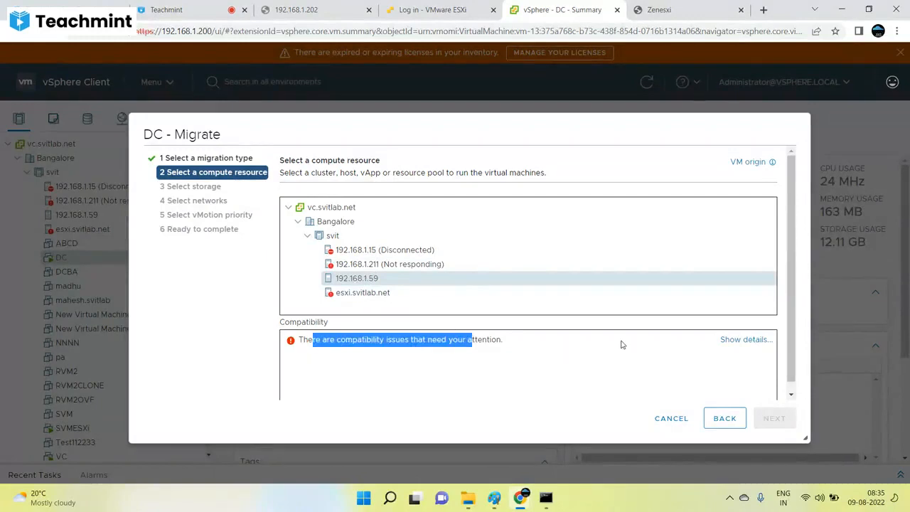
Step: Show the compatibility details and examine the issues blocking DC's migration to host 192.168.1.59
left_click(760, 339)
scroll(505, 251, "down", 2)
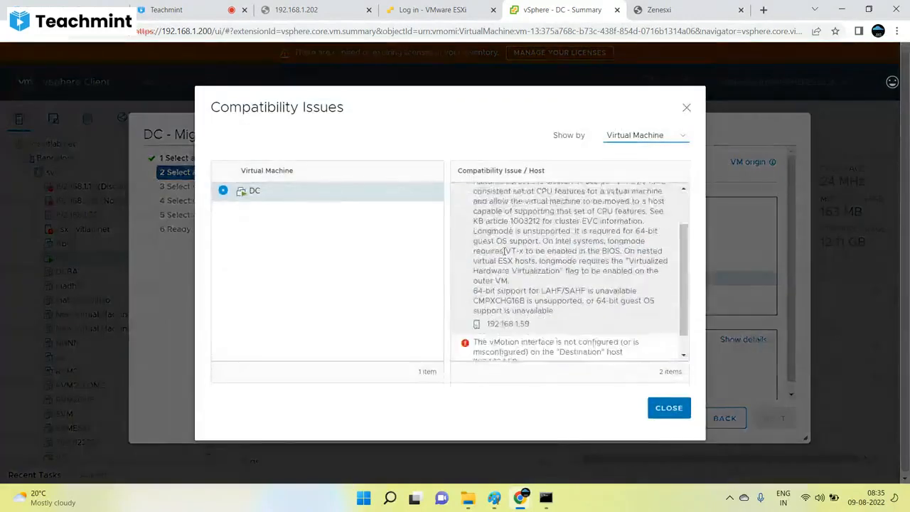
scroll(494, 290, "up", 3)
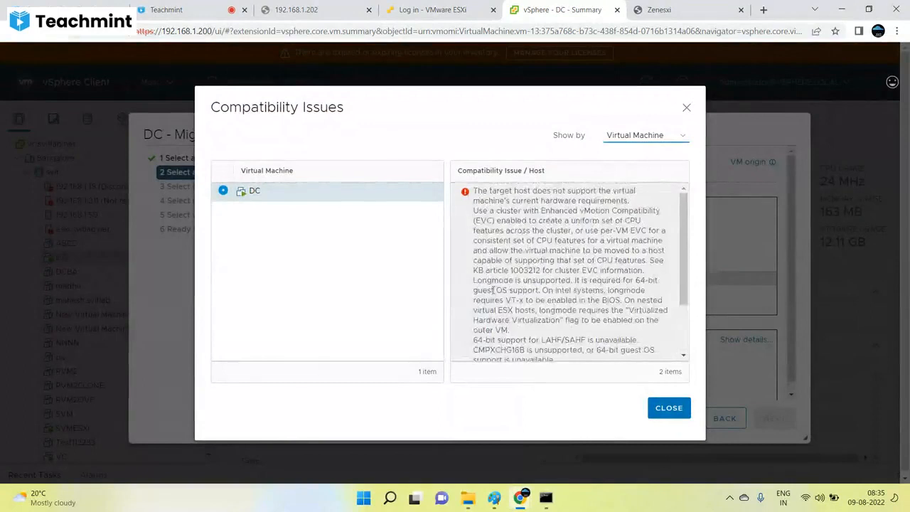
scroll(506, 257, "down", 3)
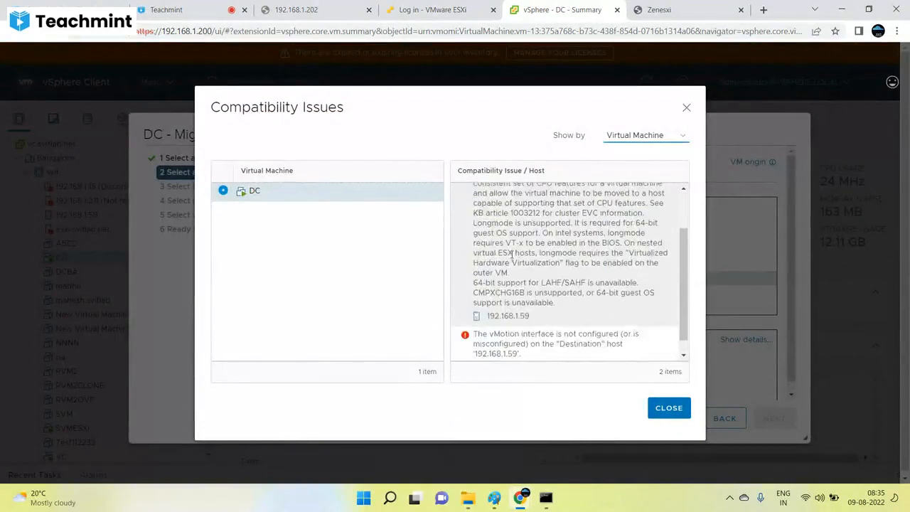
scroll(561, 233, "up", 3)
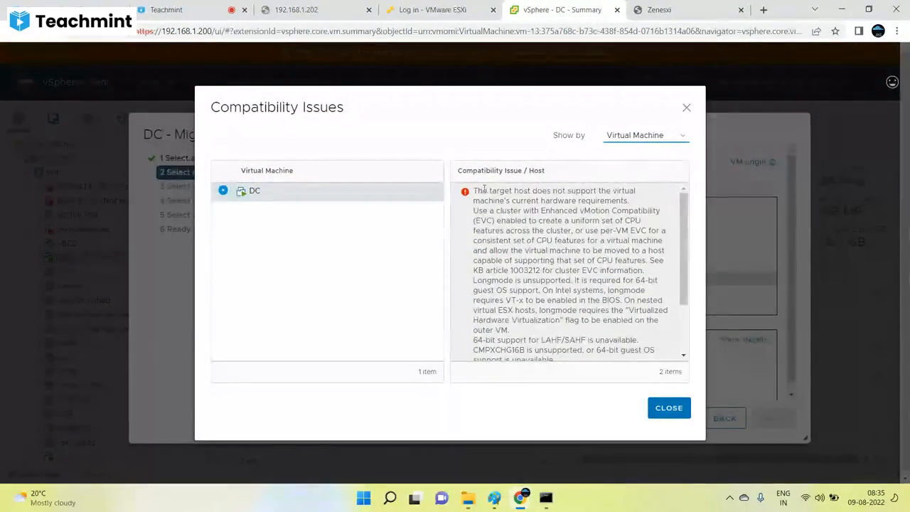
scroll(554, 310, "down", 3)
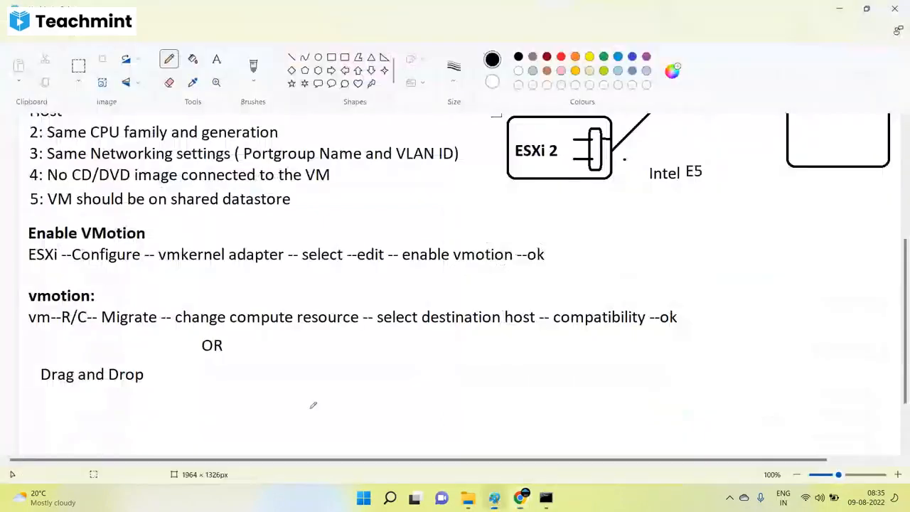
Step: Switch to the Paint notes to review the vMotion prerequisites, and return to DC's compatibility issues in the vSphere Client
left_click(494, 497)
scroll(95, 208, "up", 3)
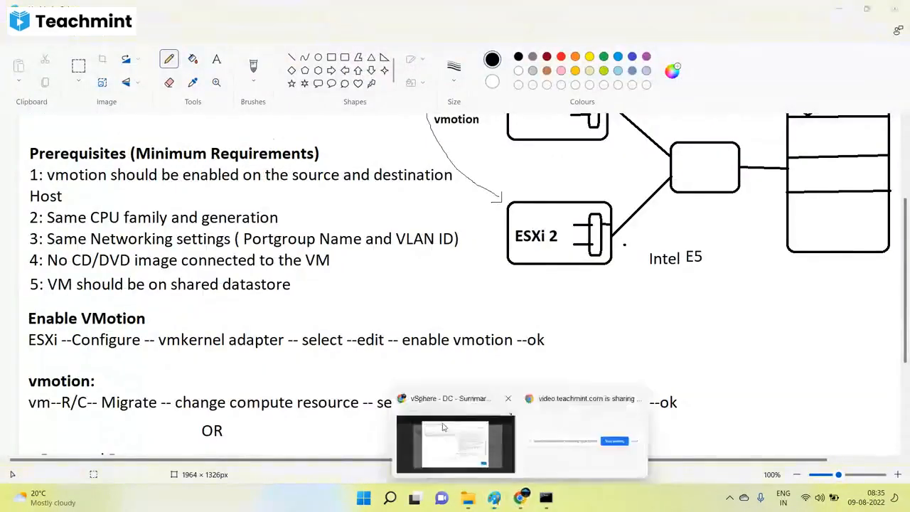
left_click(498, 448)
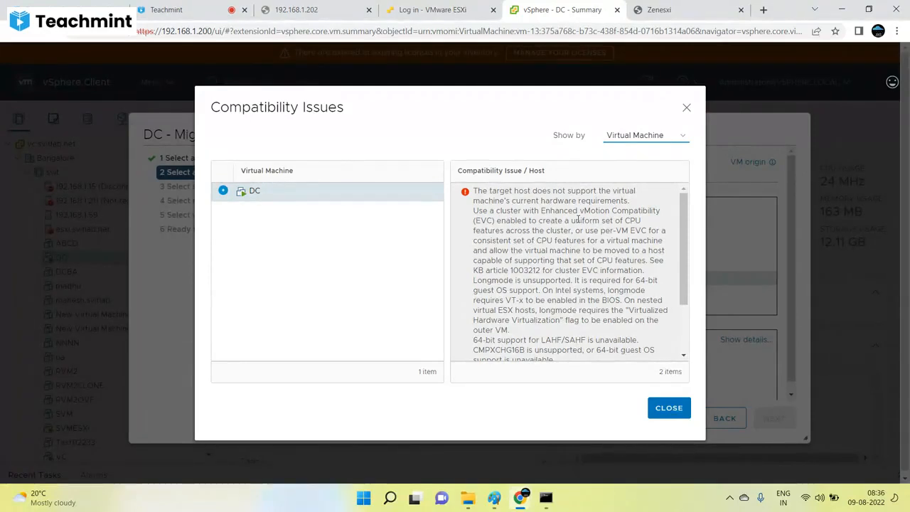
Step: Read the vMotion interface issue for destination host 192.168.1.59 and cancel the DC migration
scroll(578, 221, "down", 3)
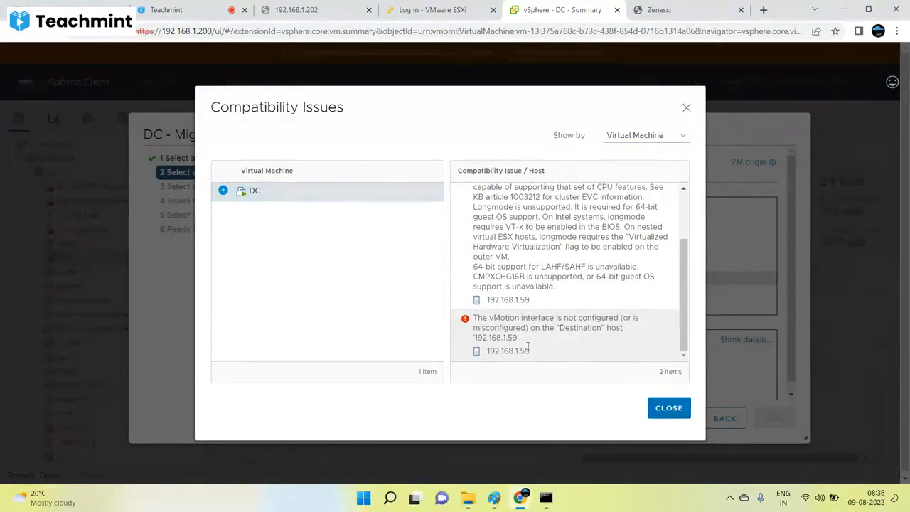
double_click(528, 346)
left_click(669, 407)
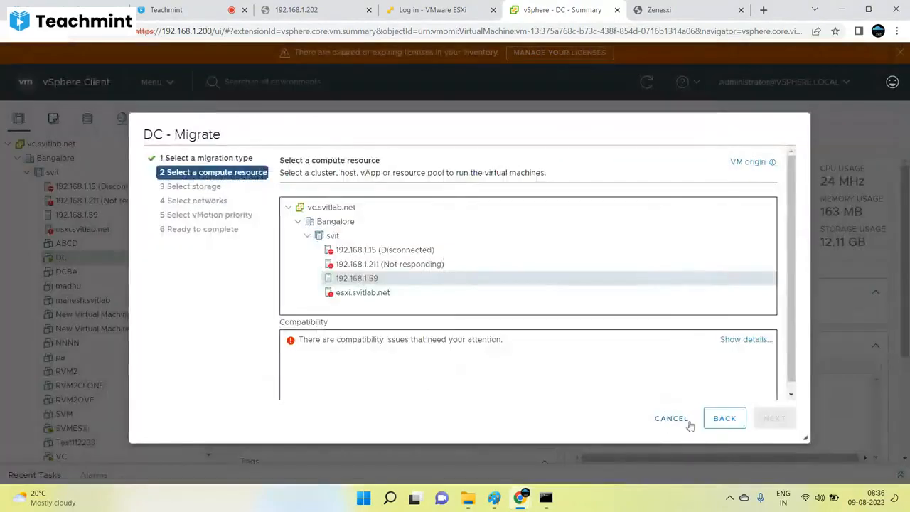
left_click(687, 421)
Step: Enable the vMotion service on VMkernel adapter vmk0 of host 192.168.1.59
left_click(76, 214)
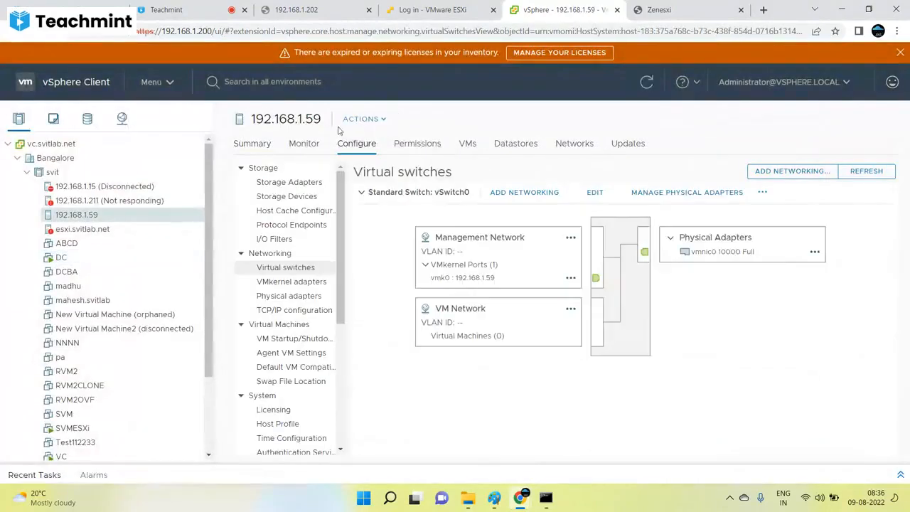
left_click(292, 283)
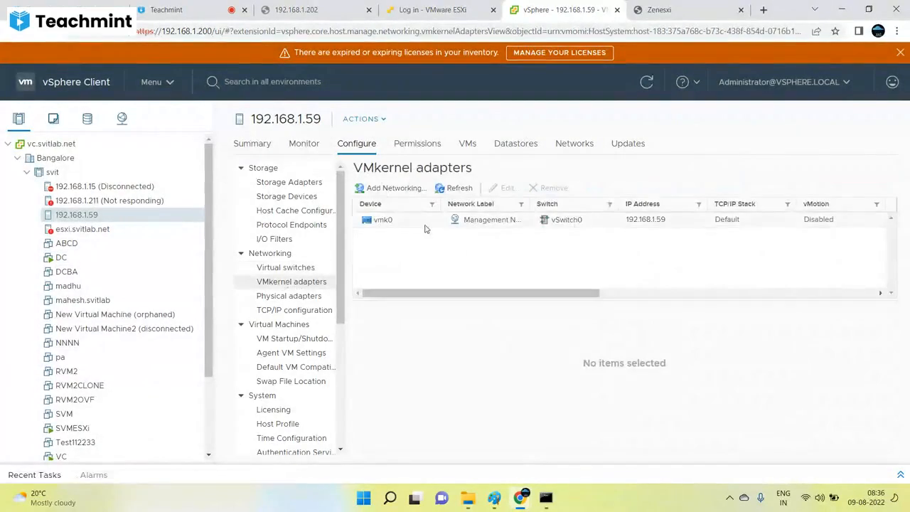
left_click(438, 222)
left_click(507, 187)
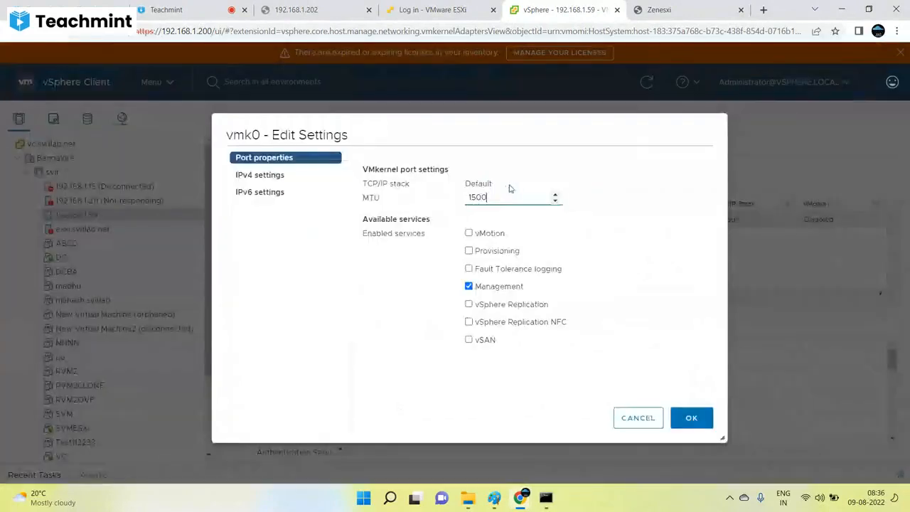
left_click(469, 233)
left_click(691, 418)
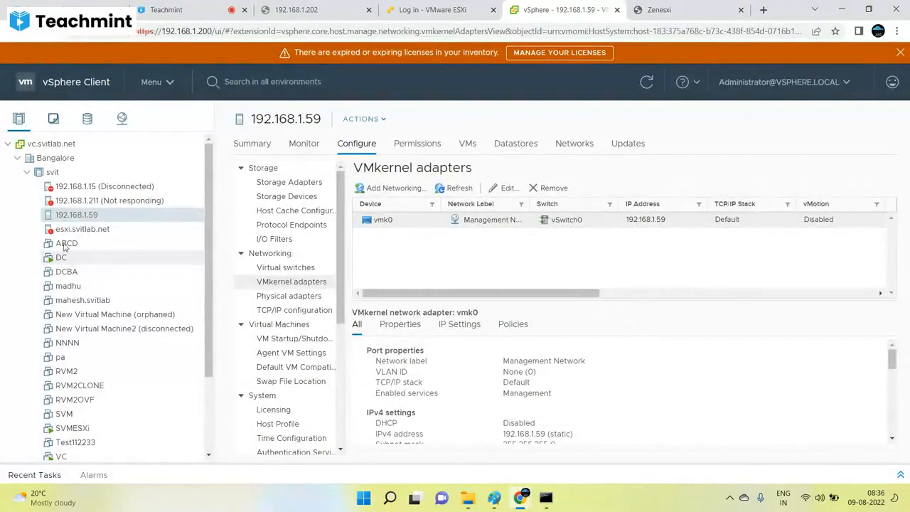
Step: Try again to migrate DC to host 192.168.1.59, changing both compute resource and storage
left_click_drag(63, 256, 74, 215)
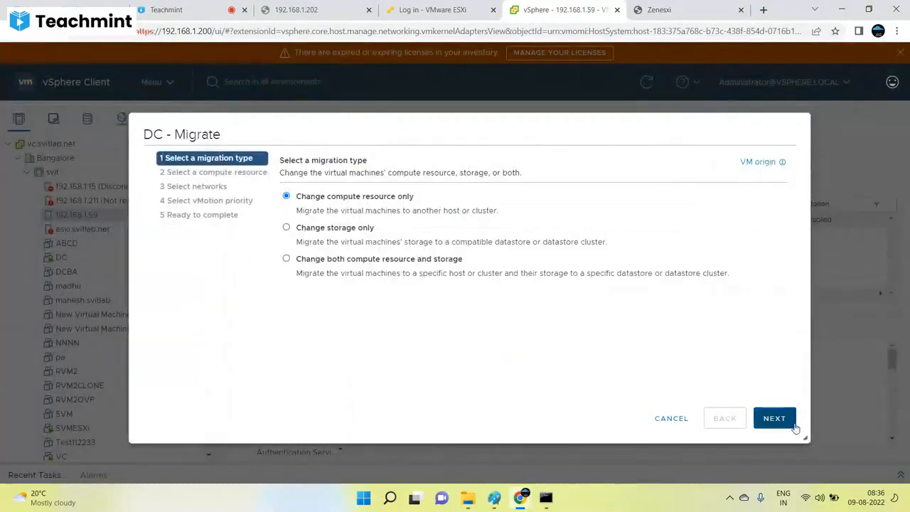
left_click(775, 418)
left_click(725, 418)
left_click(297, 261)
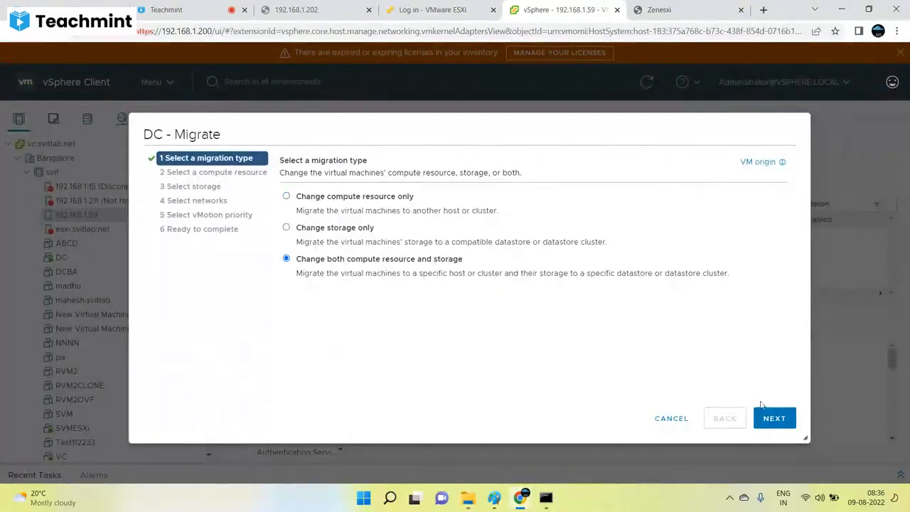
left_click(775, 420)
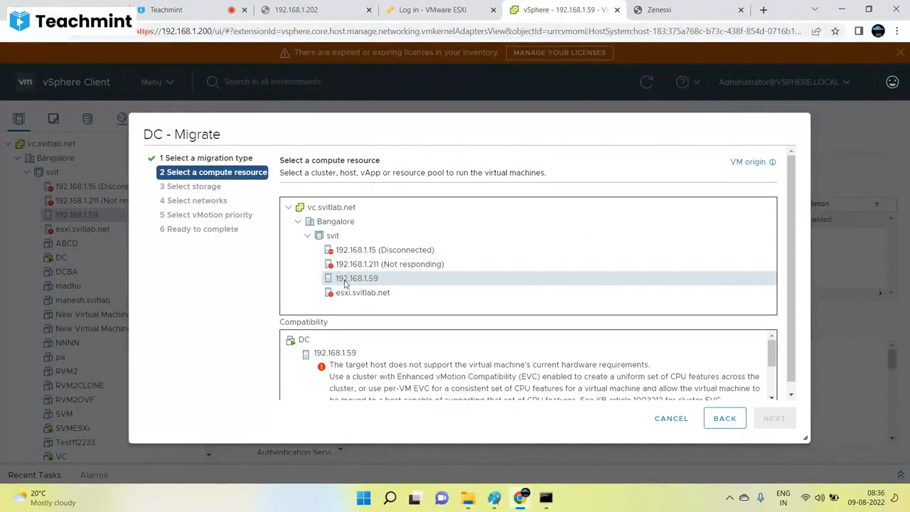
Step: Examine the hardware compatibility issues reported for host 192.168.1.59 and cancel the DC migration
scroll(543, 362, "down", 5)
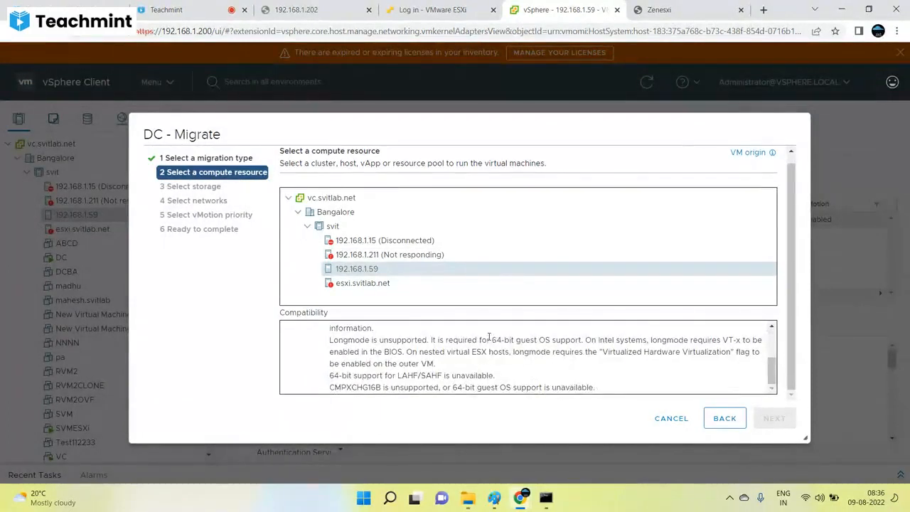
scroll(492, 336, "up", 5)
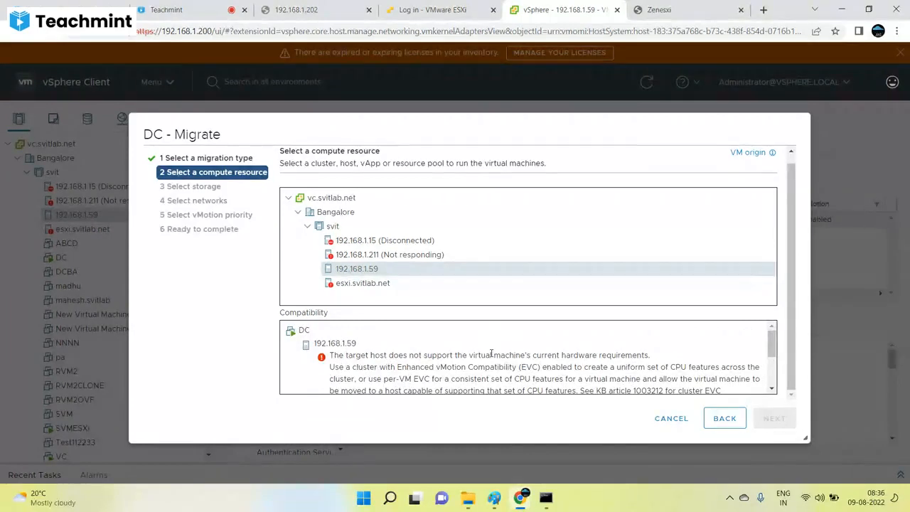
scroll(489, 357, "down", 5)
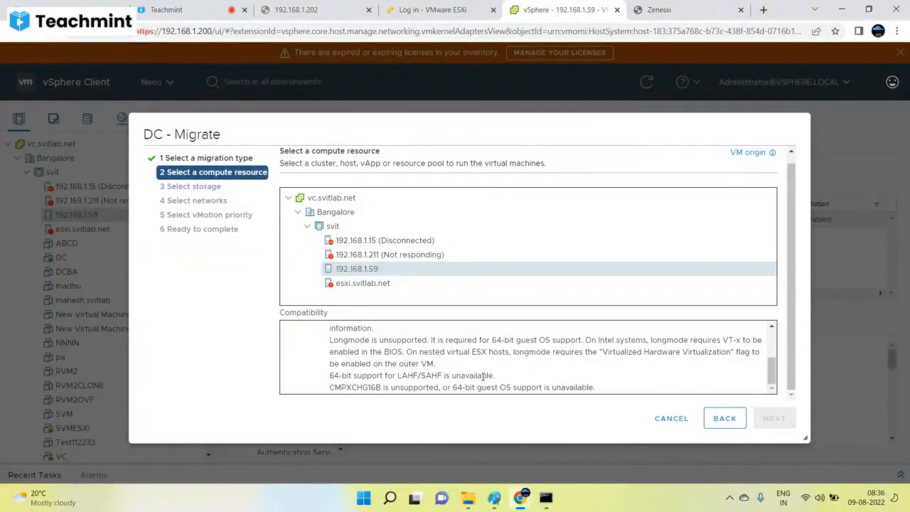
scroll(483, 377, "up", 5)
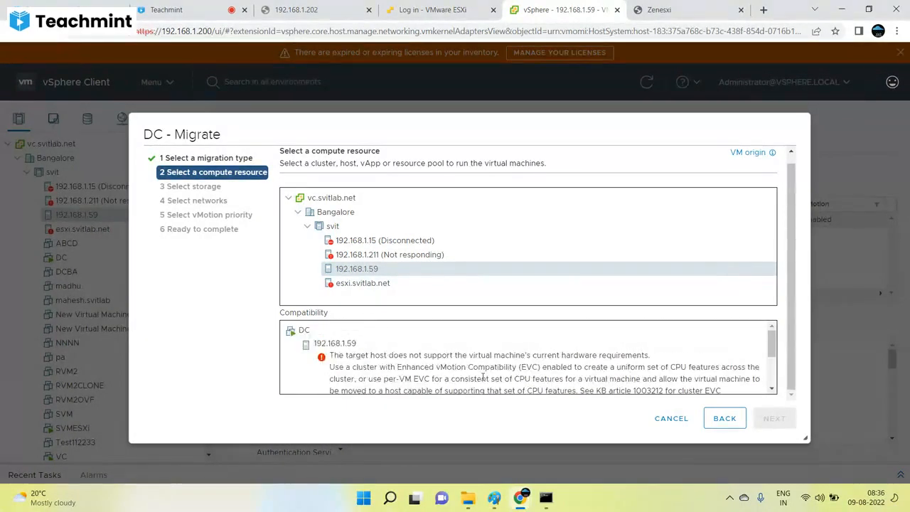
left_click(667, 424)
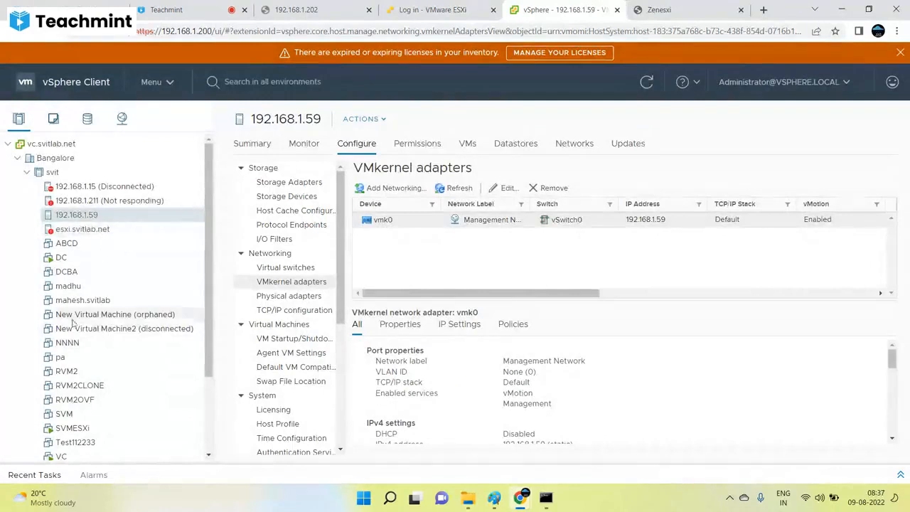
Step: Look up the Zenesxi virtual machine's IP address and ping 192.168.1.230 from the Command Prompt
scroll(88, 382, "down", 3)
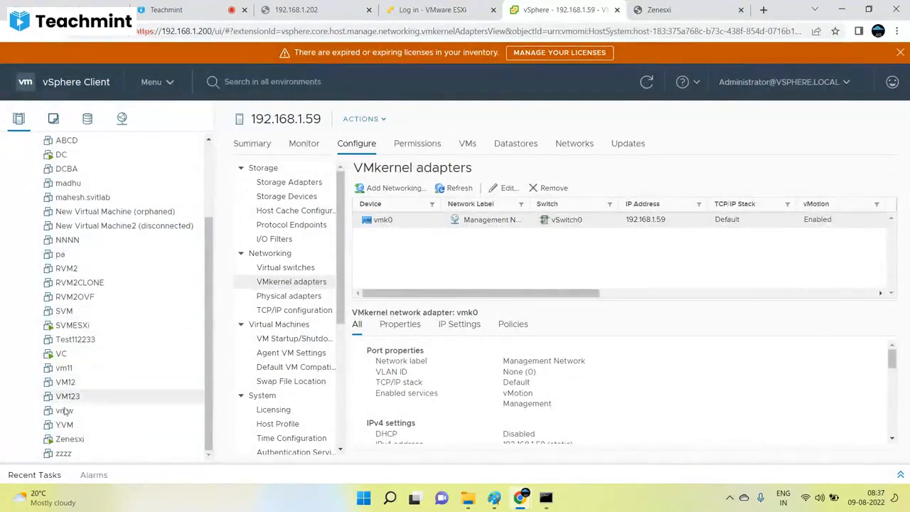
left_click(66, 439)
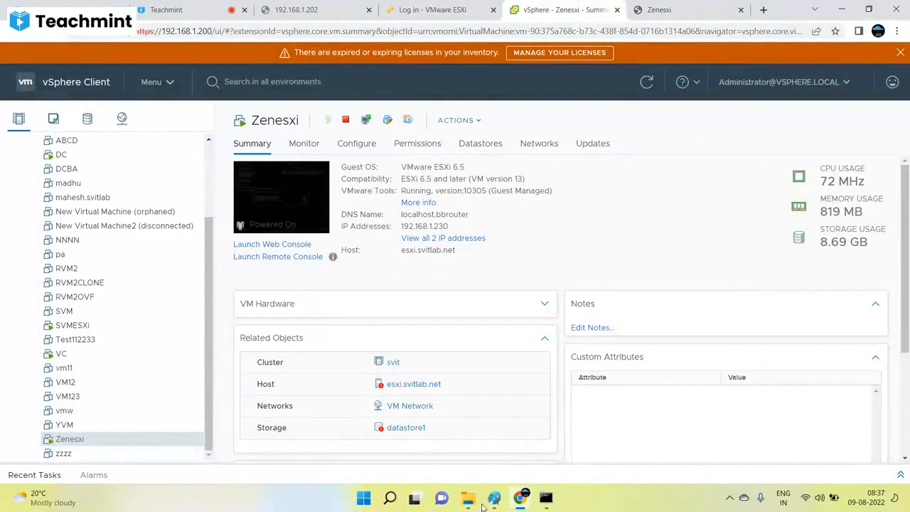
left_click(545, 498)
left_click(412, 288)
type("p")
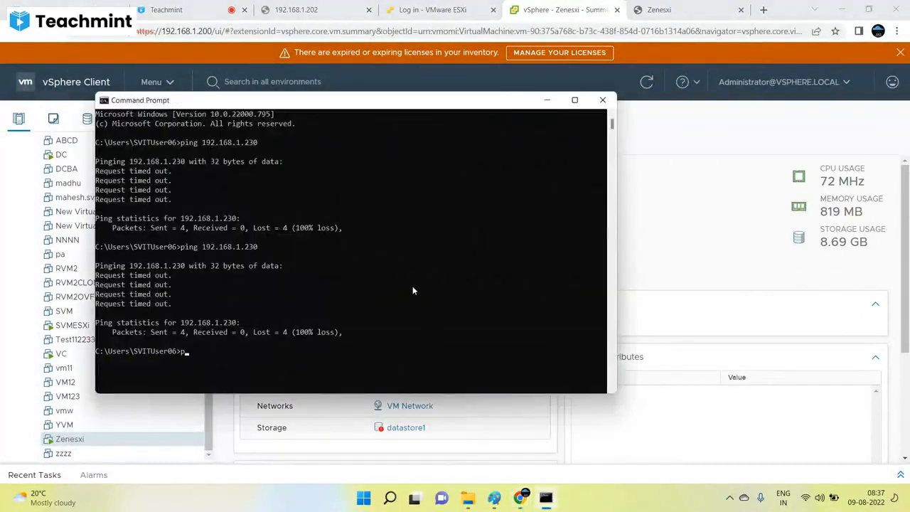
key("Up")
key("Return")
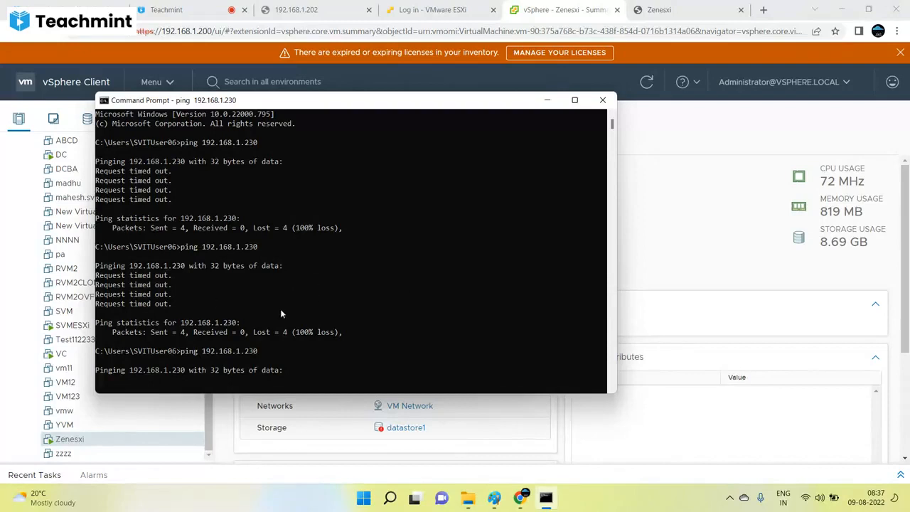
left_click(750, 256)
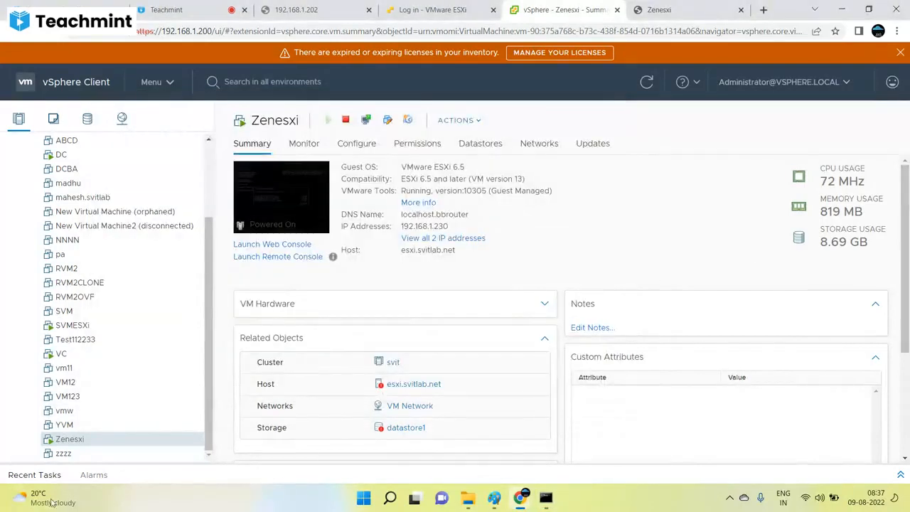
Step: Review the VMkernel adapters of hosts 192.168.1.211, 192.168.1.59 and 192.168.1.15 in the svit cluster
scroll(75, 320, "up", 1)
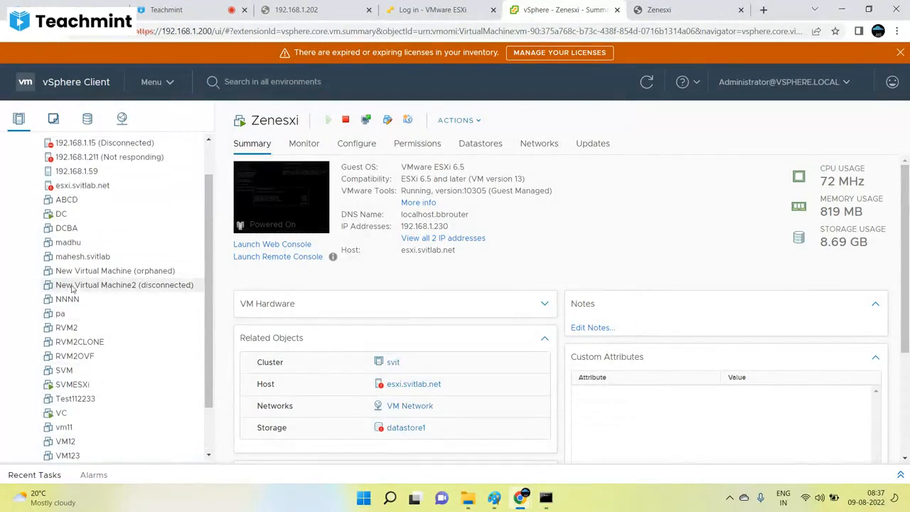
scroll(82, 362, "down", 1)
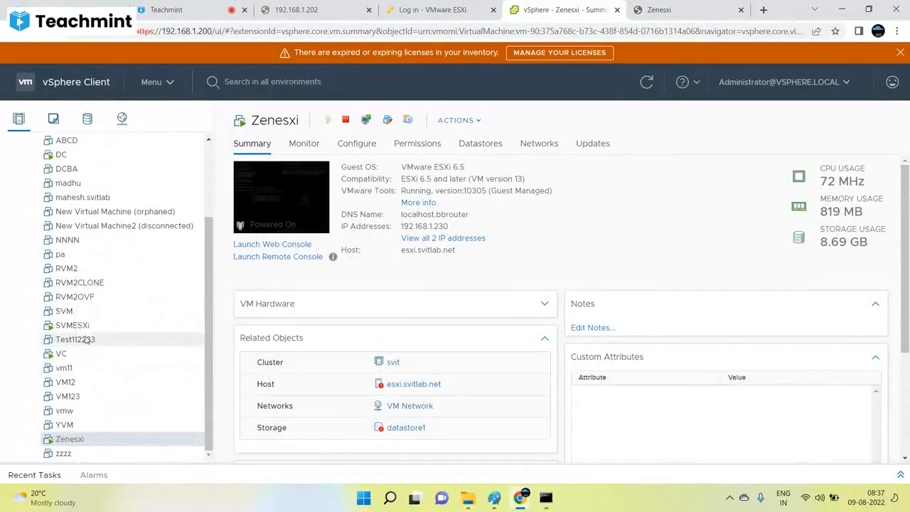
scroll(96, 298, "up", 2)
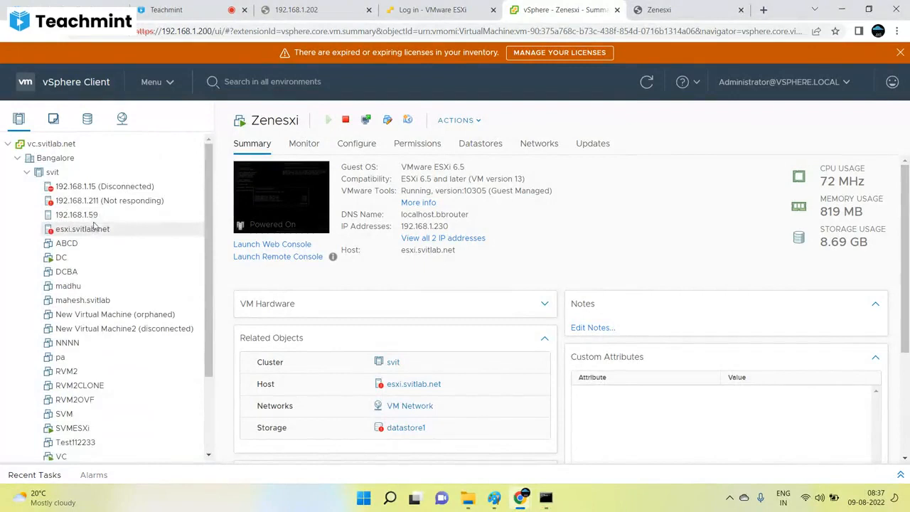
left_click(98, 201)
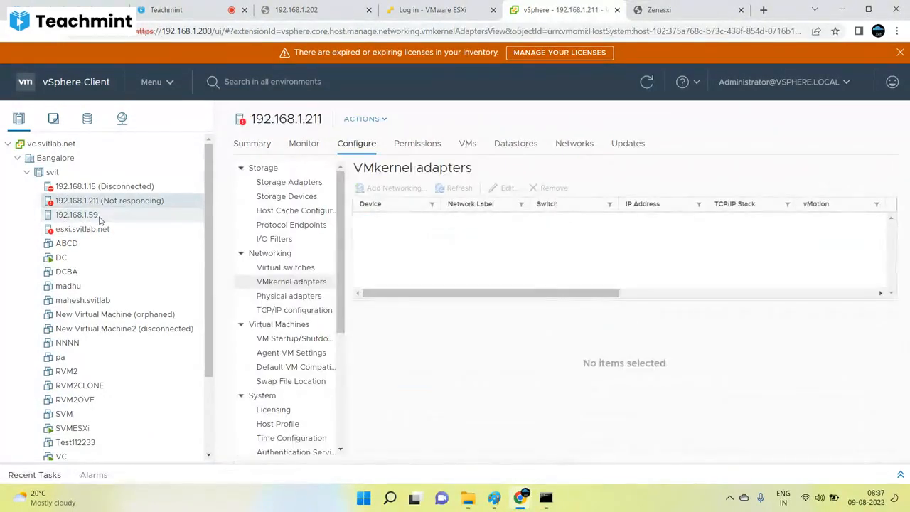
left_click(98, 216)
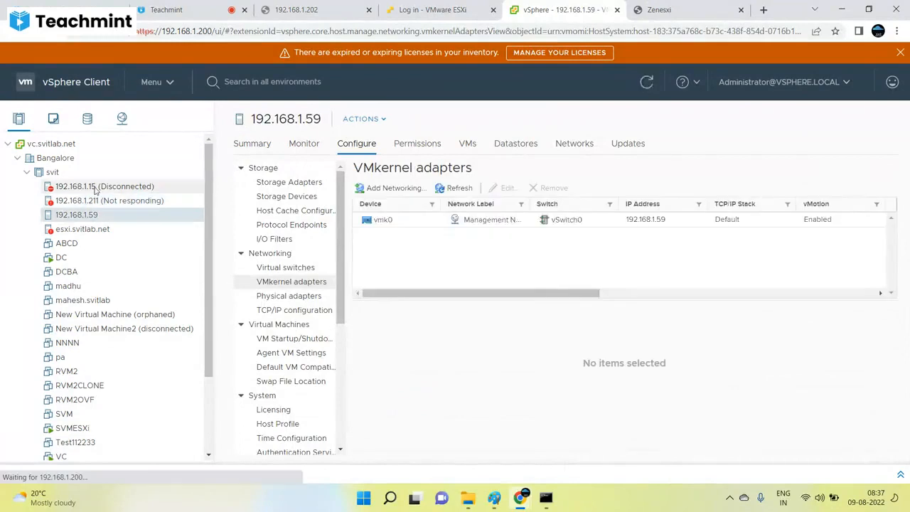
left_click(95, 187)
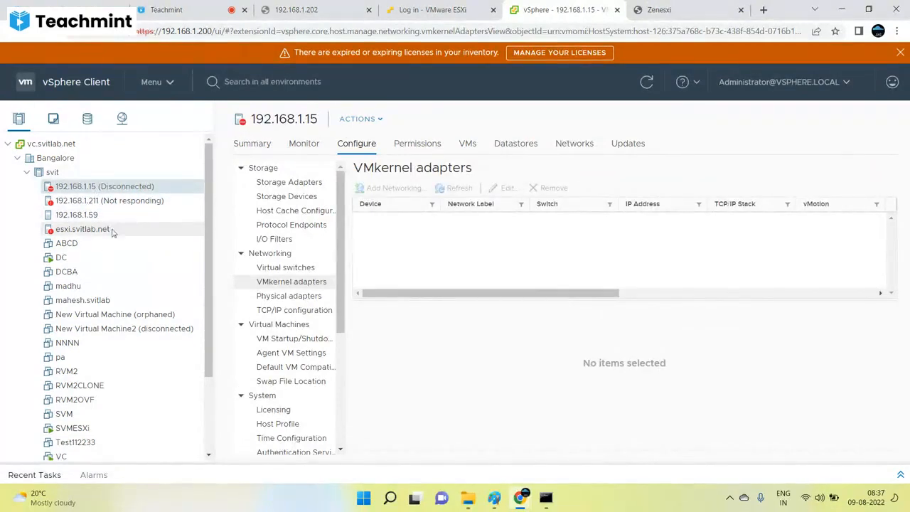
Step: Switch to Paint and save the vMotion diagram as JPEG file 38-vmotion in the Desktop folder vSphere-300
left_click(493, 498)
scroll(138, 364, "down", 3)
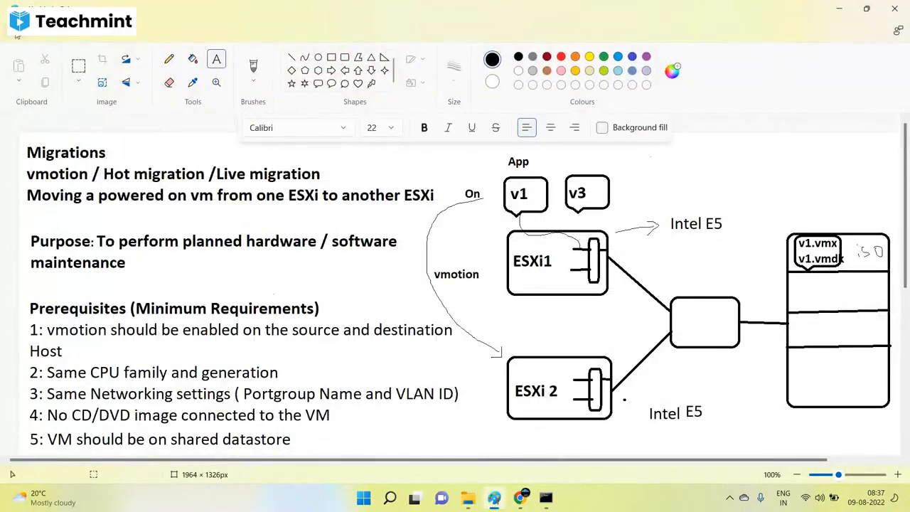
left_click(17, 34)
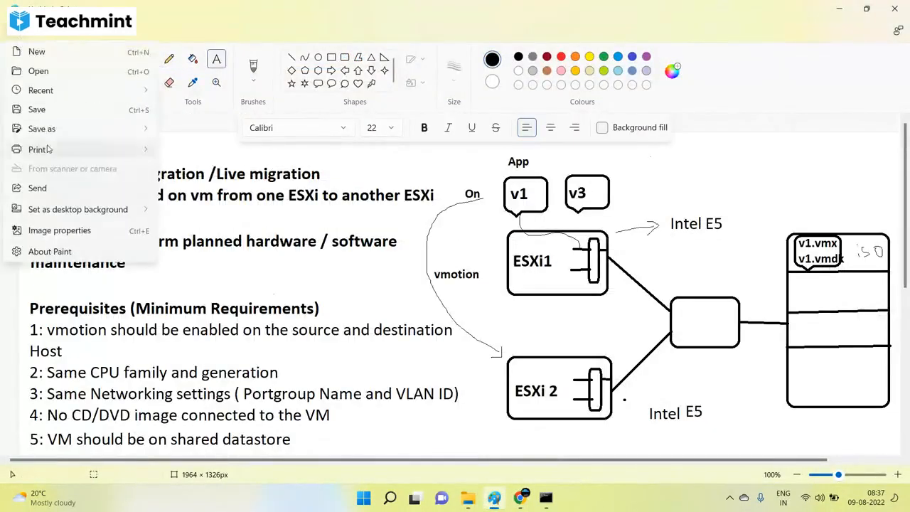
left_click(184, 150)
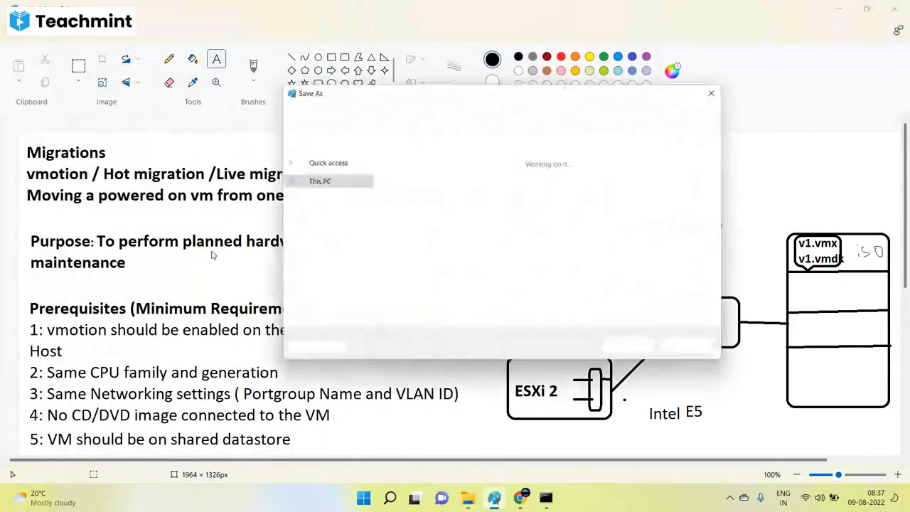
scroll(343, 214, "up", 3)
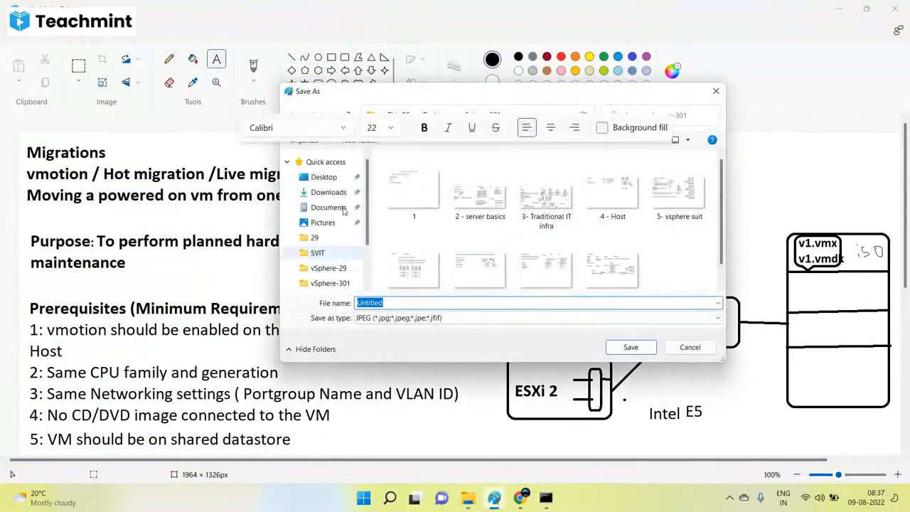
left_click(324, 178)
scroll(409, 268, "down", 1)
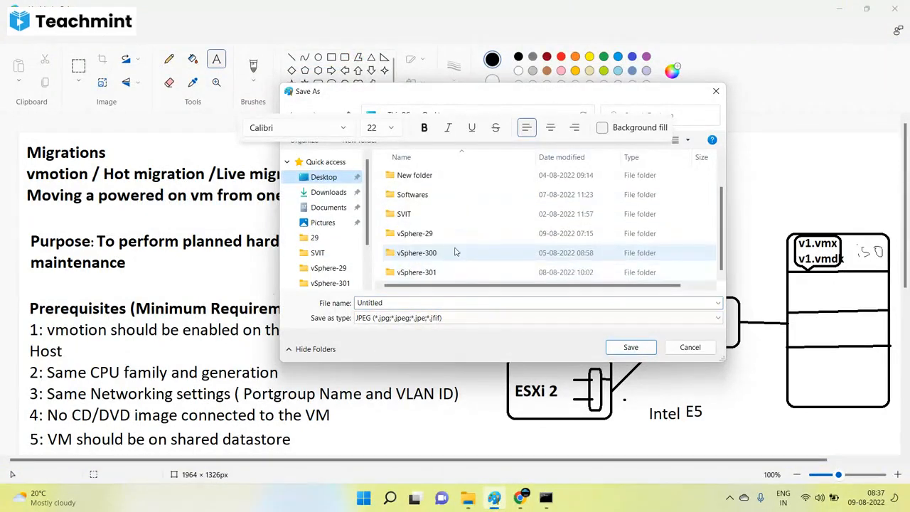
double_click(455, 254)
left_click(401, 306)
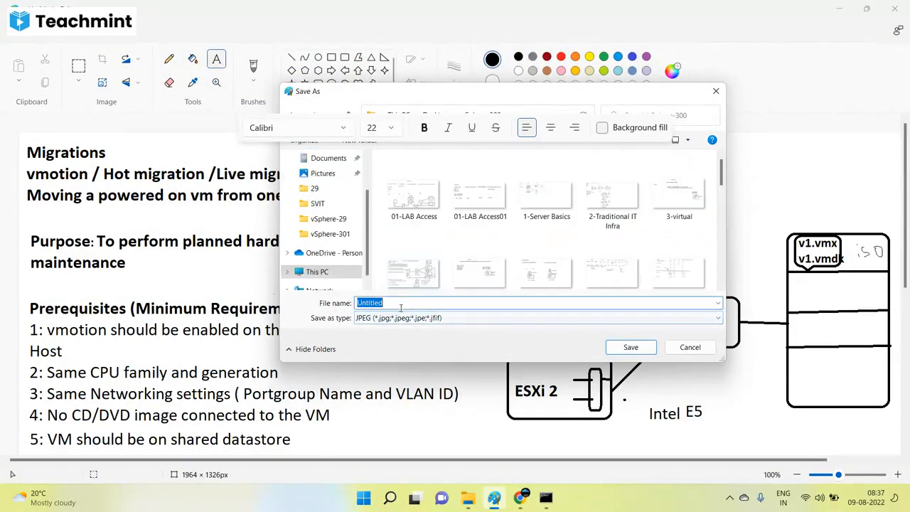
scroll(545, 268, "down", 5)
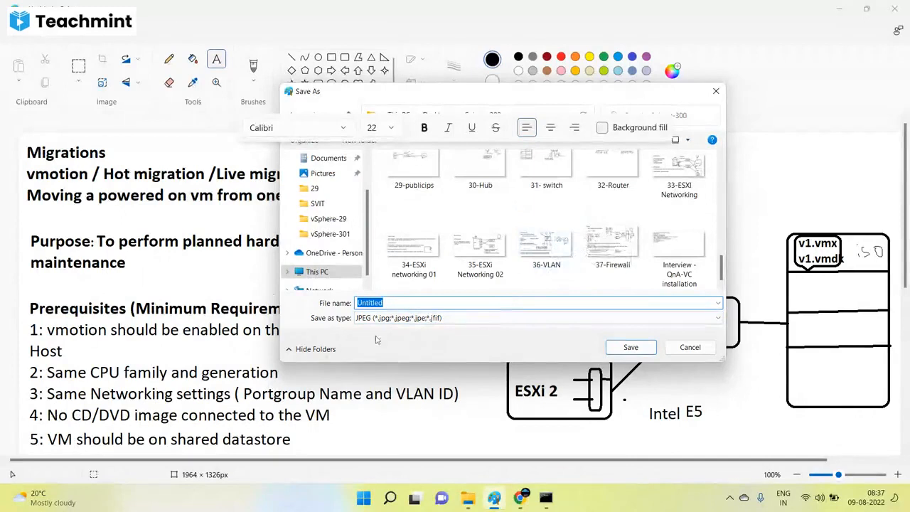
type("38-vmotion")
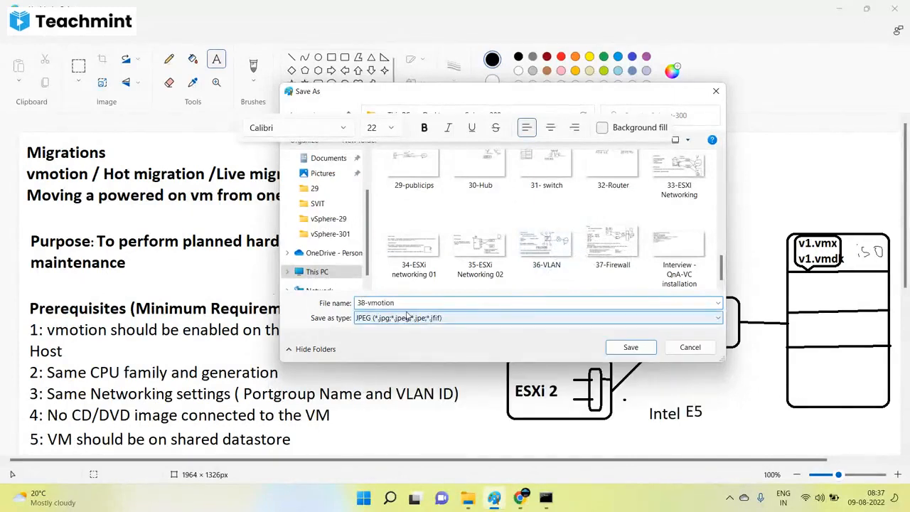
left_click(642, 354)
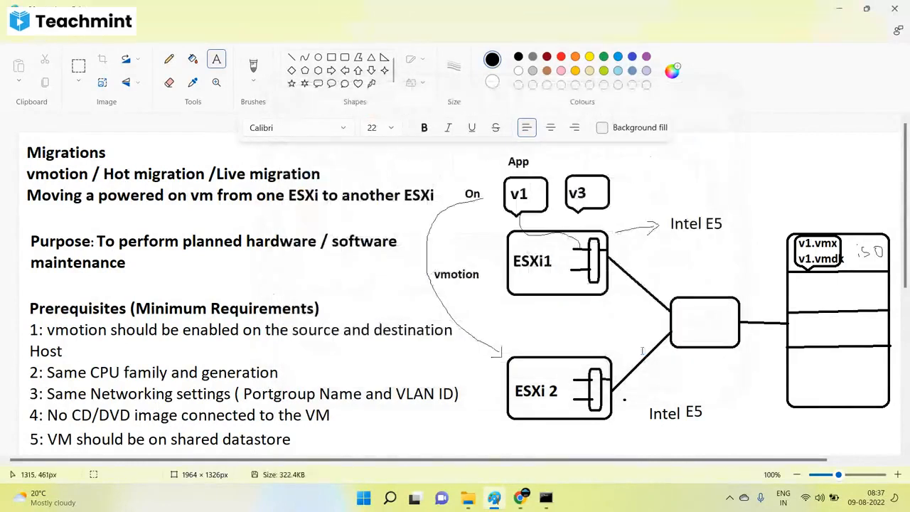
Step: Check the Teachmint class session in the browser and return to the Paint vMotion diagram with the Pencil tool
left_click(520, 498)
left_click(166, 9)
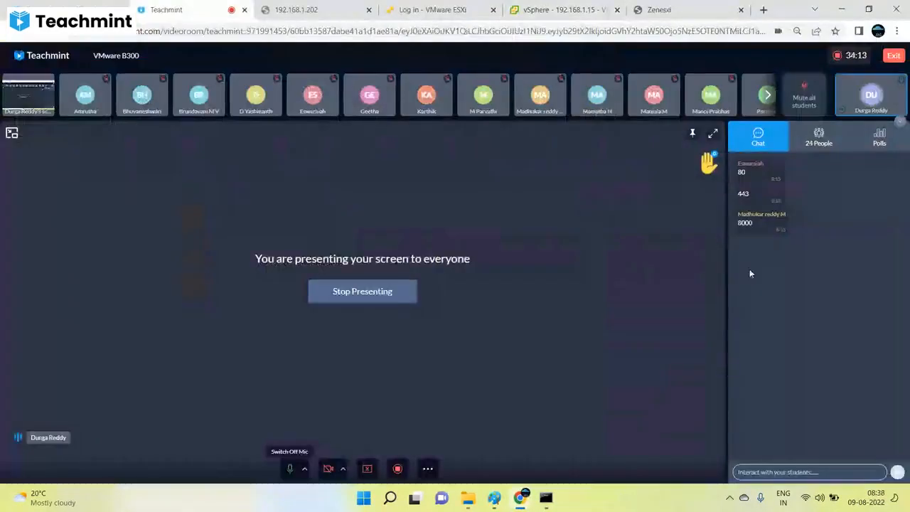
left_click(494, 497)
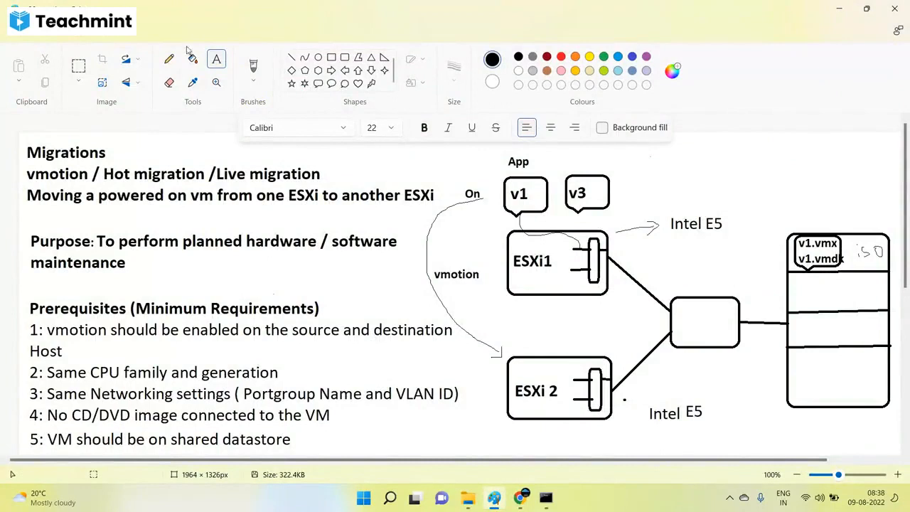
left_click(168, 59)
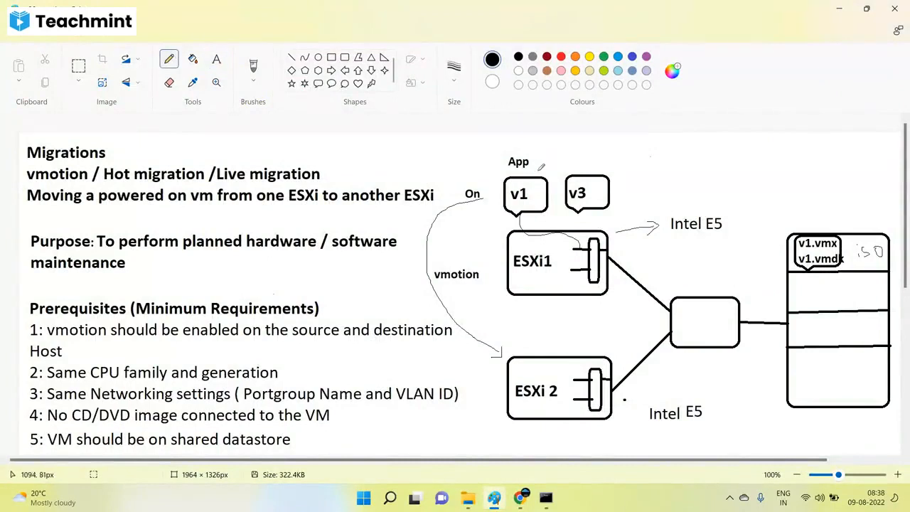